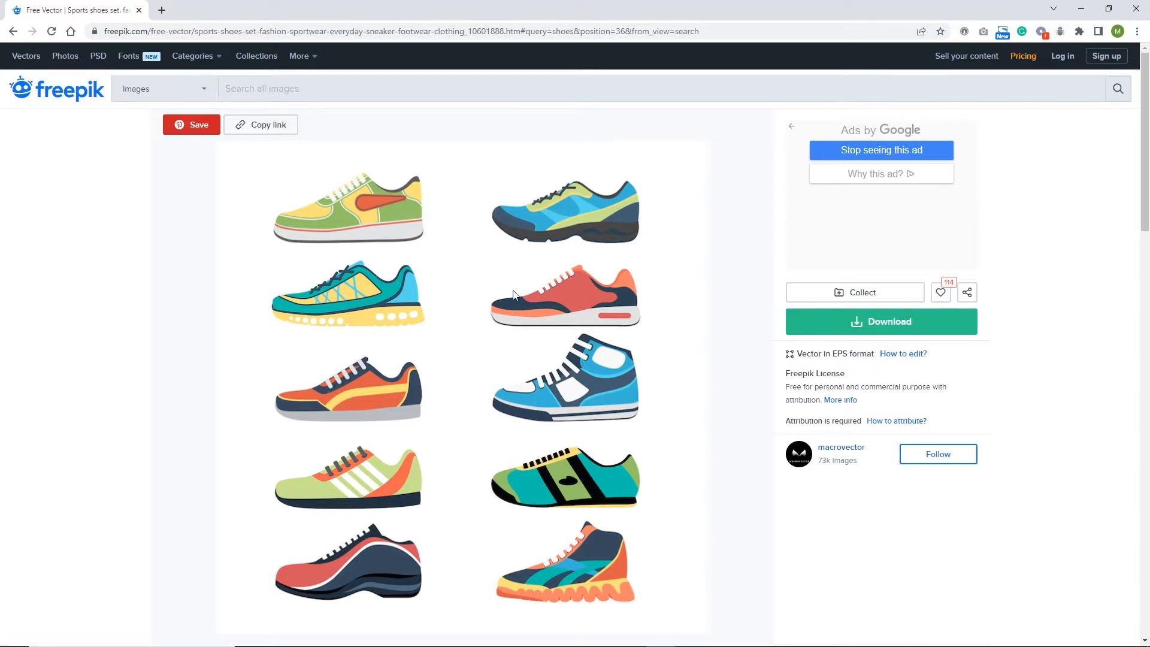
Step: Extract the sports-shoes ZIP archive into the freepik folder and open the extracted 42113.eps in Illustrator
{"action": "left_click", "coordinate": [426, 635]}
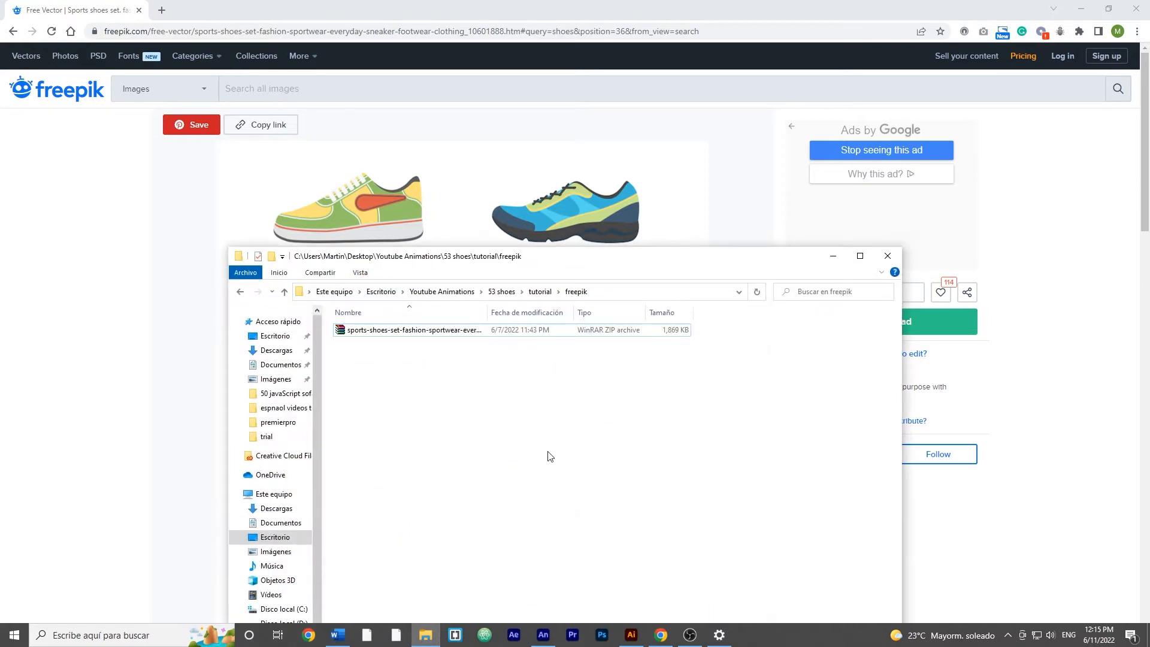
{"action": "left_click_drag", "start_coordinate": [722, 264], "coordinate": [680, 158]}
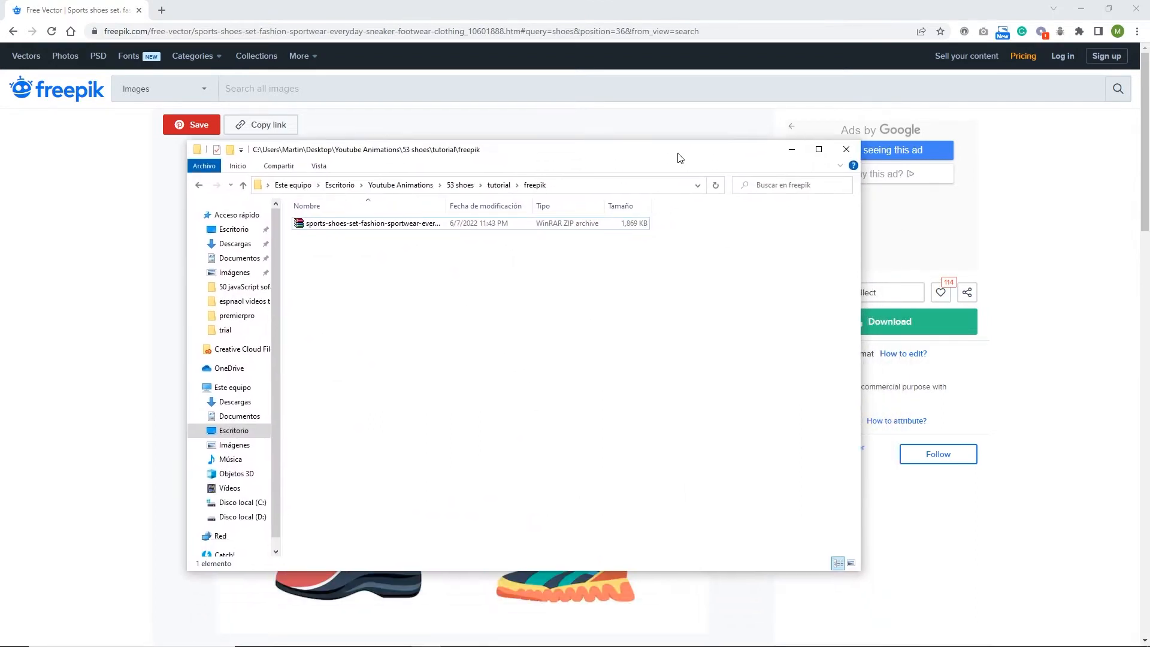
{"action": "right_click", "coordinate": [388, 226]}
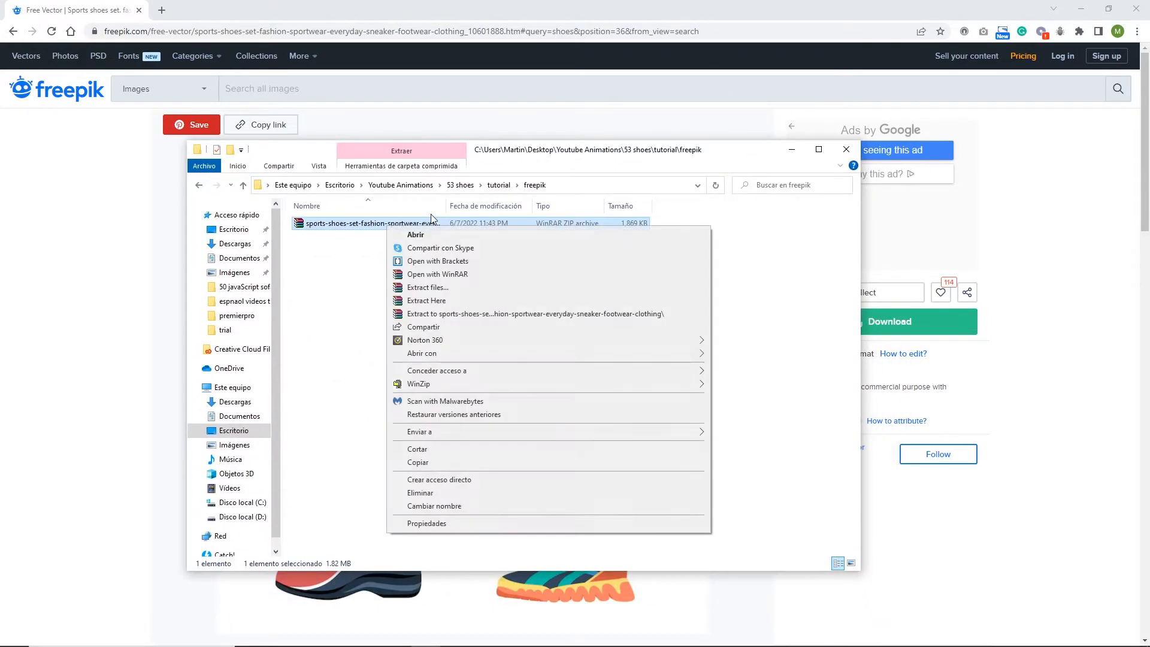
{"action": "left_click", "coordinate": [436, 302]}
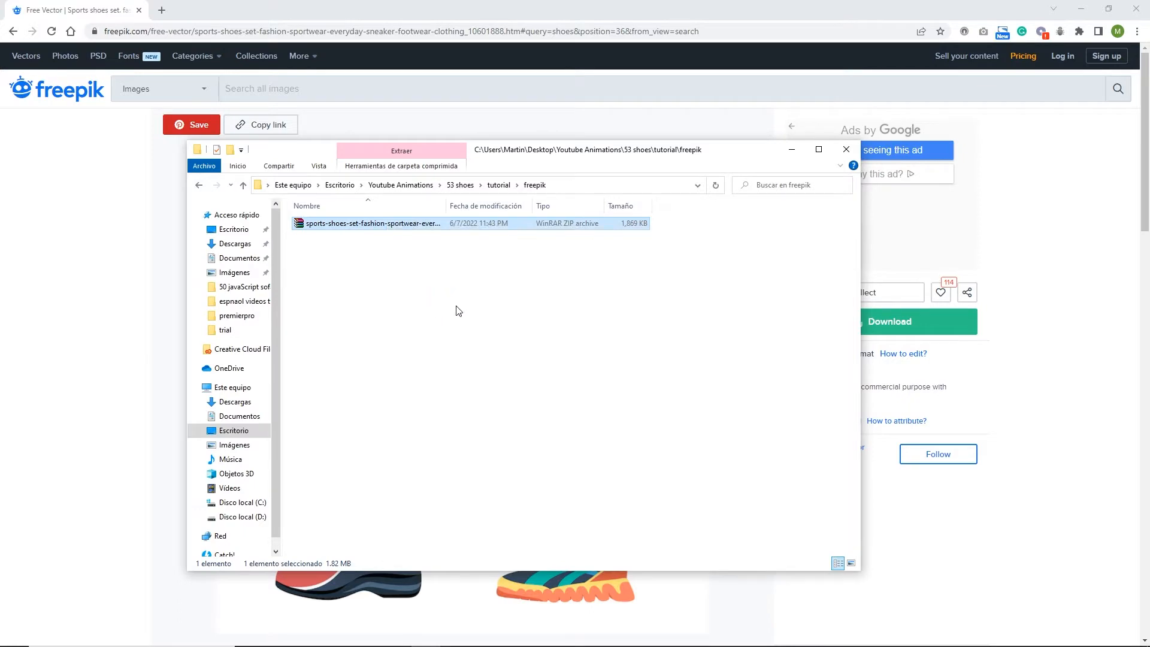
{"action": "left_click", "coordinate": [487, 364]}
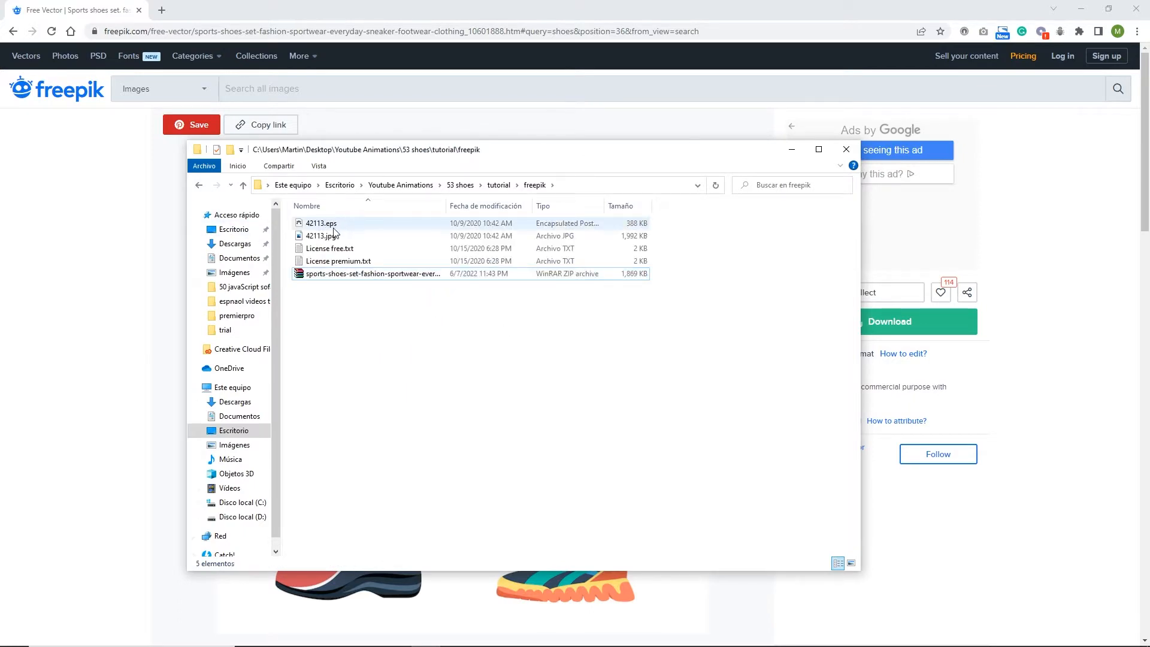
{"action": "double_click", "coordinate": [323, 224]}
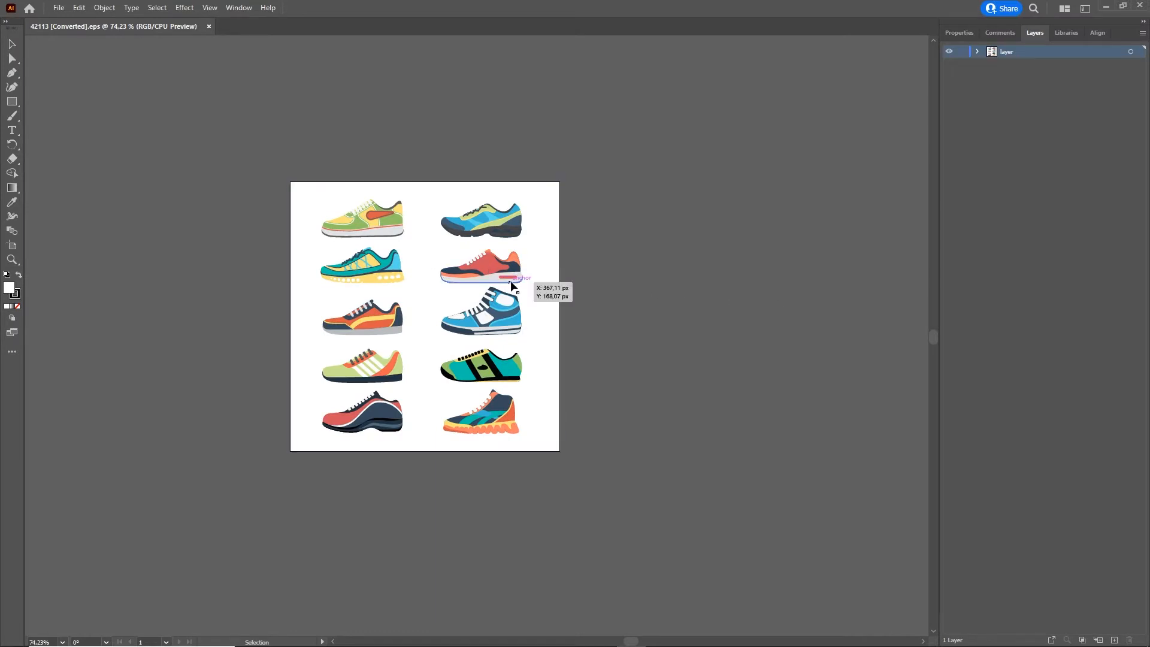
Step: Create a new 300 x 600 px RGB document and return to the 42113 shoe artwork
{"action": "key", "text": "ctrl+n"}
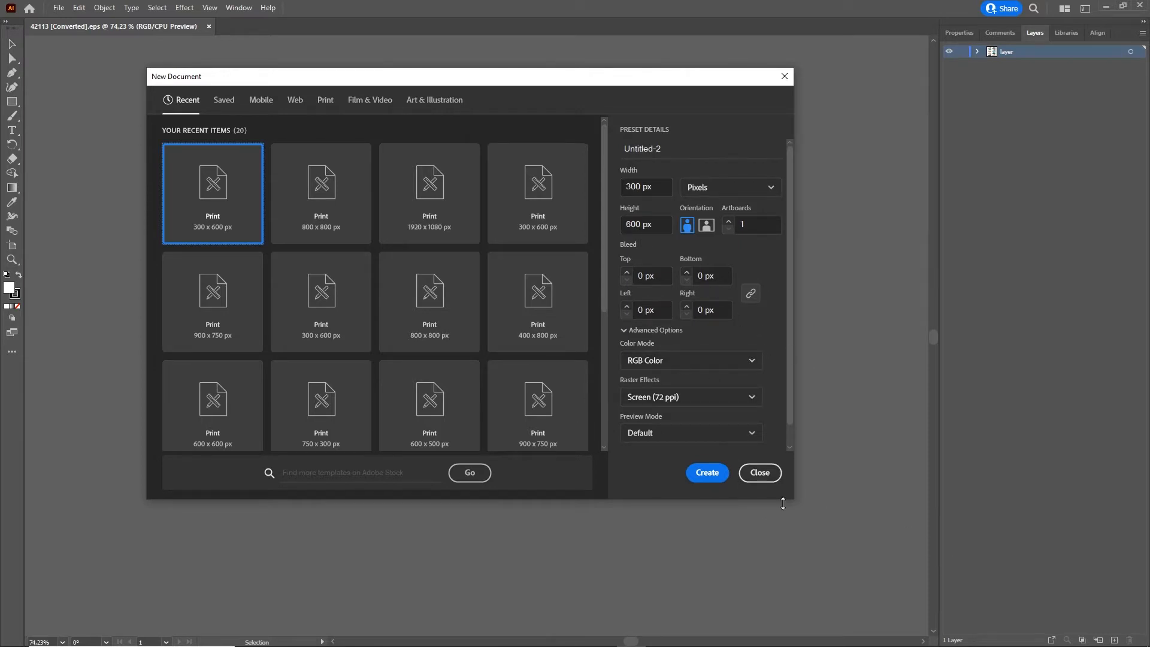
{"action": "left_click", "coordinate": [710, 474]}
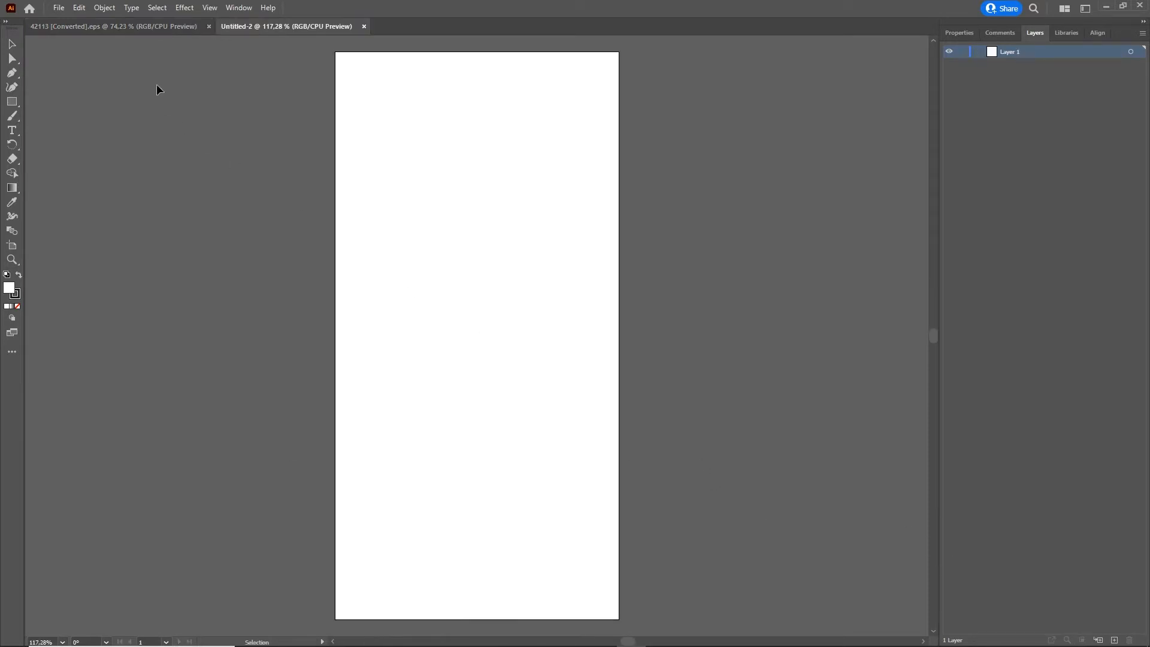
{"action": "left_click", "coordinate": [154, 27]}
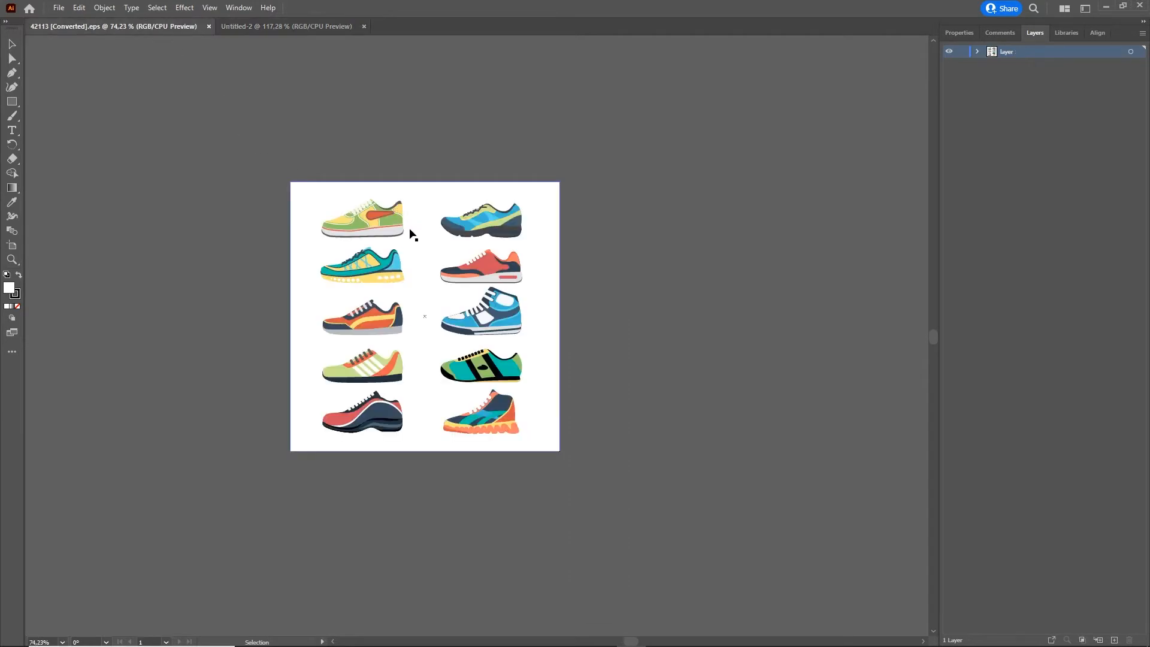
Step: Select the first three shoes of one column and the last four of the other, and transfer them into the new 300 x 600 px document
{"action": "scroll", "coordinate": [395, 240], "scroll_direction": "up", "scroll_amount": 3}
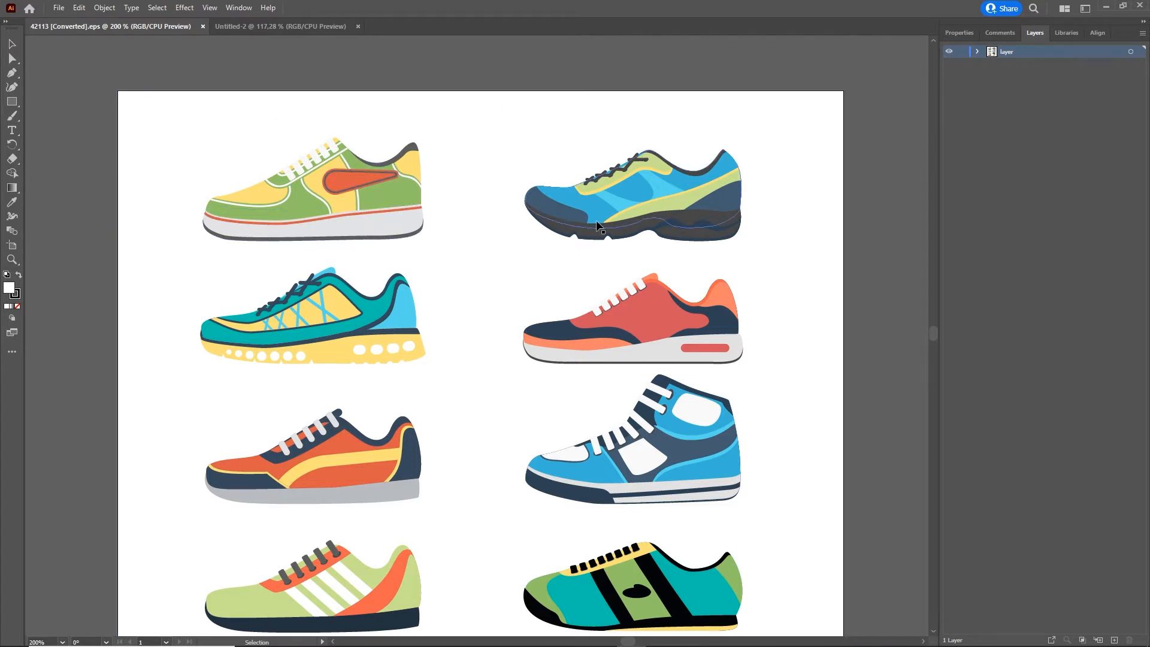
{"action": "left_click", "coordinate": [332, 188]}
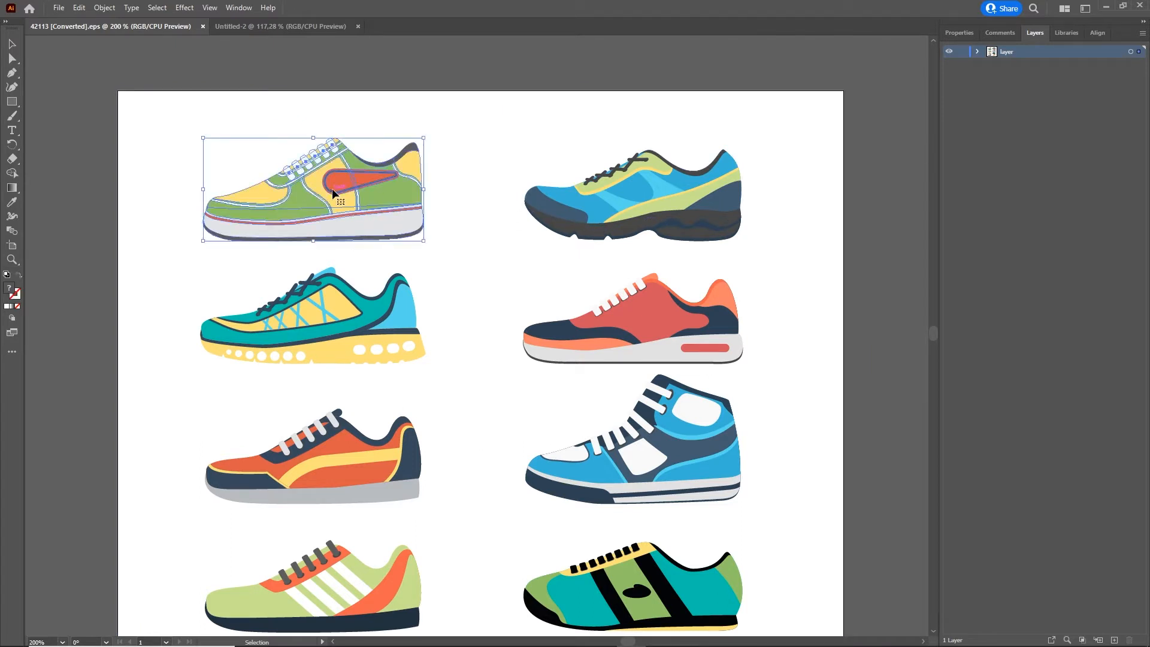
{"action": "left_click", "coordinate": [352, 314], "text": "shift"}
{"action": "left_click", "coordinate": [621, 347], "text": "shift"}
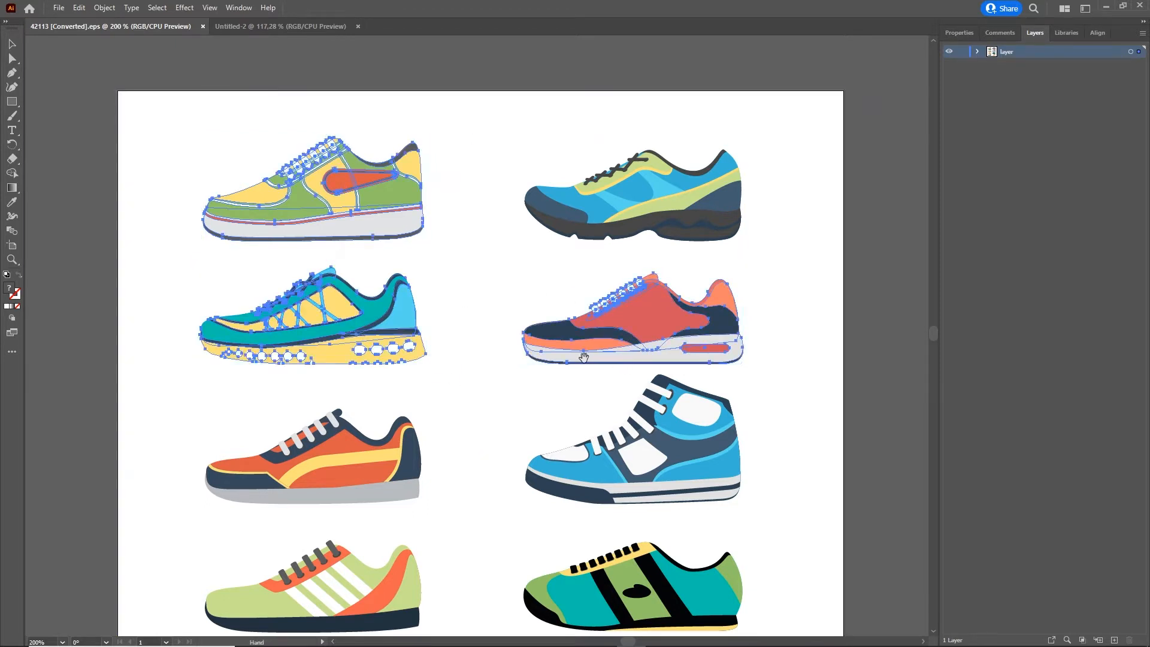
{"action": "scroll", "coordinate": [621, 347], "scroll_direction": "down", "scroll_amount": 3}
{"action": "left_click", "coordinate": [393, 341], "text": "shift"}
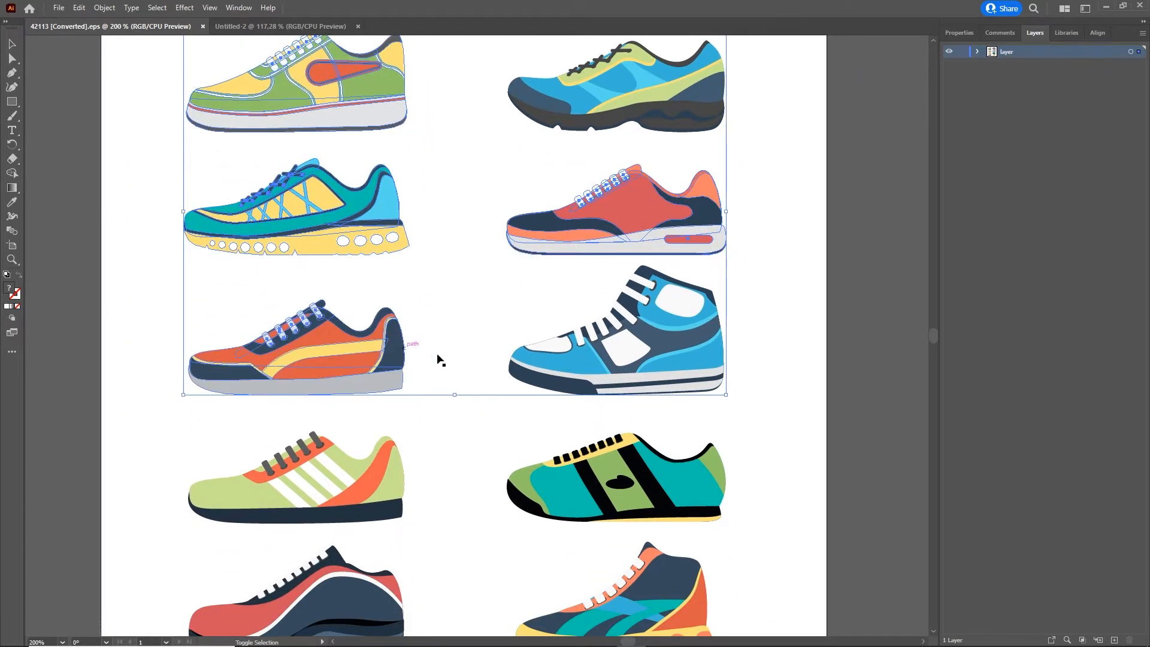
{"action": "left_click", "coordinate": [600, 355], "text": "shift"}
{"action": "scroll", "coordinate": [596, 365], "scroll_direction": "down", "scroll_amount": 4}
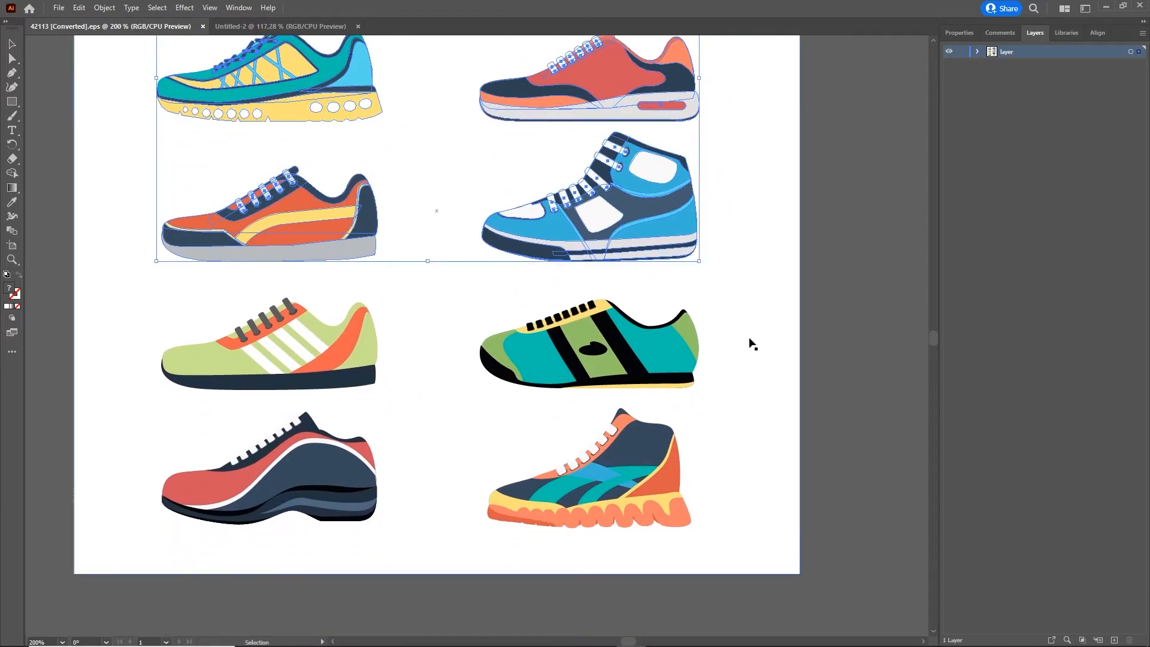
{"action": "left_click", "coordinate": [578, 356], "text": "shift"}
{"action": "left_click", "coordinate": [627, 485], "text": "shift"}
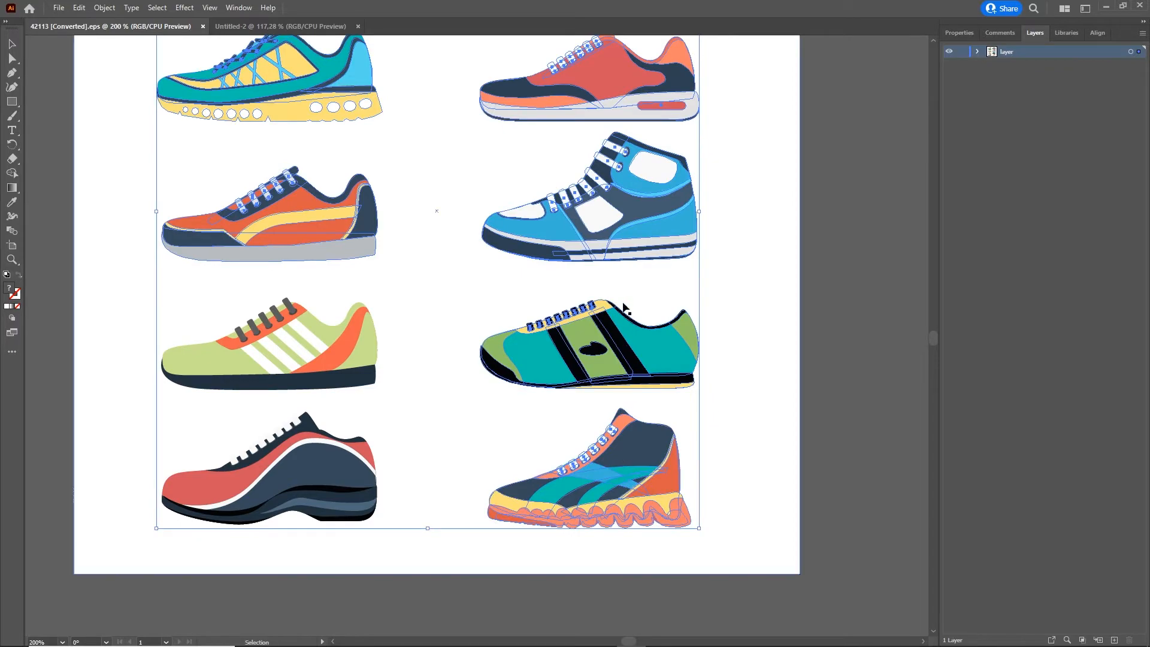
{"action": "scroll", "coordinate": [611, 356], "scroll_direction": "up", "scroll_amount": 5}
{"action": "left_click_drag", "start_coordinate": [595, 265], "coordinate": [501, 344]}
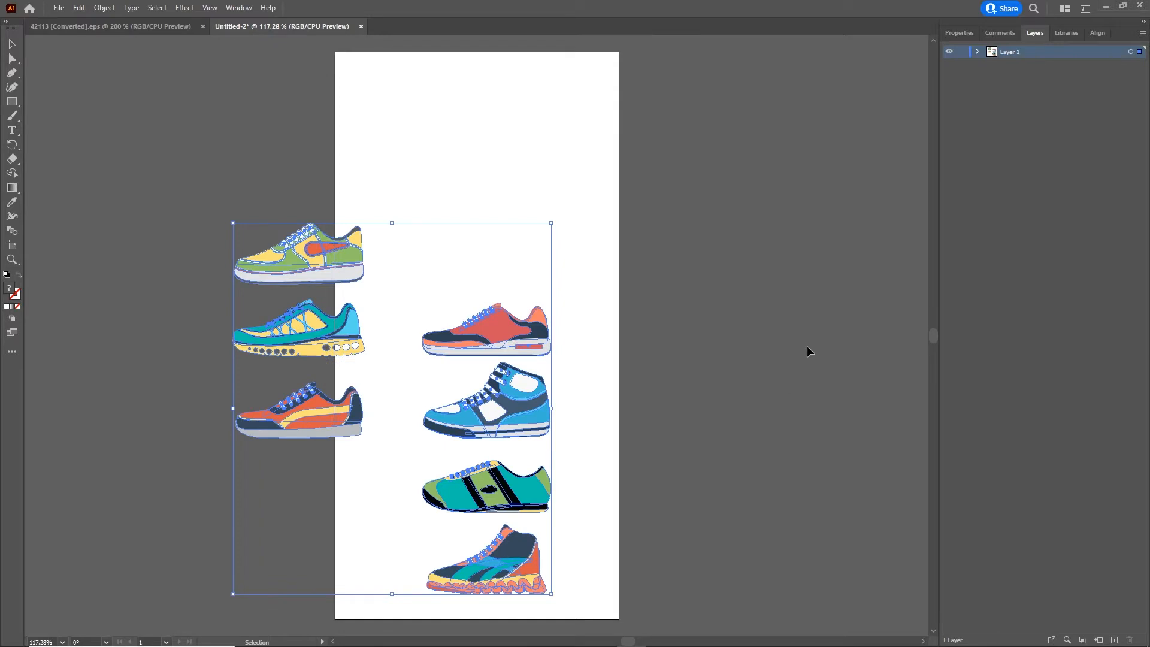
Step: Bring up the object alignment options, toggle their display off and on again, and deselect the shoes
{"action": "left_click", "coordinate": [1098, 34]}
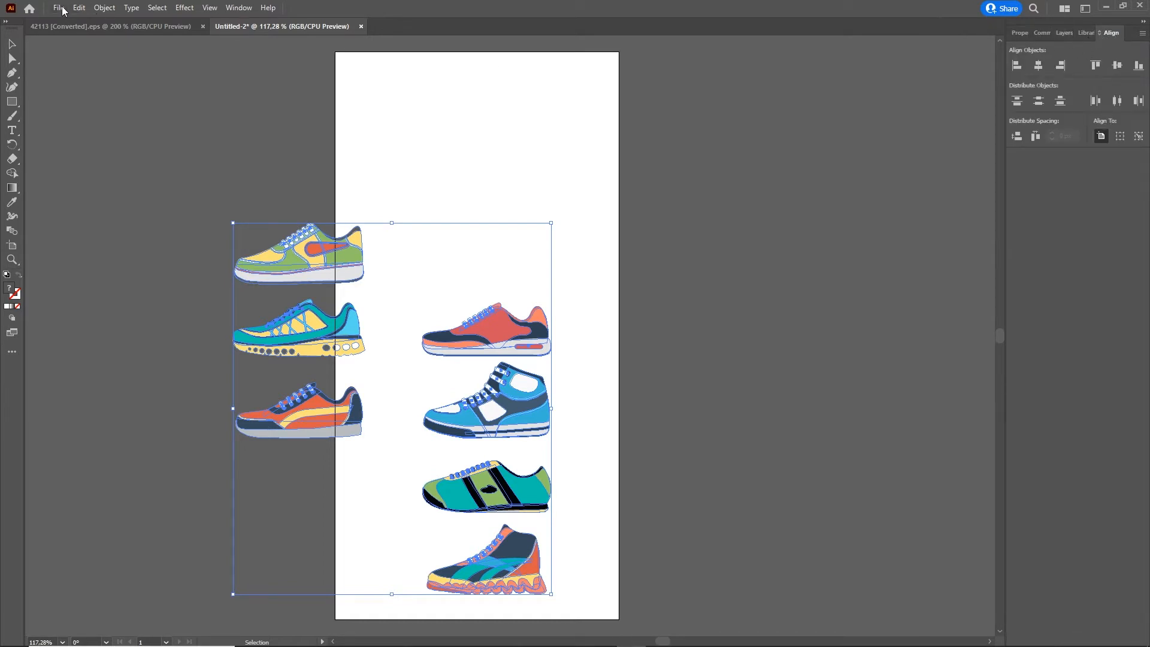
{"action": "left_click", "coordinate": [243, 8]}
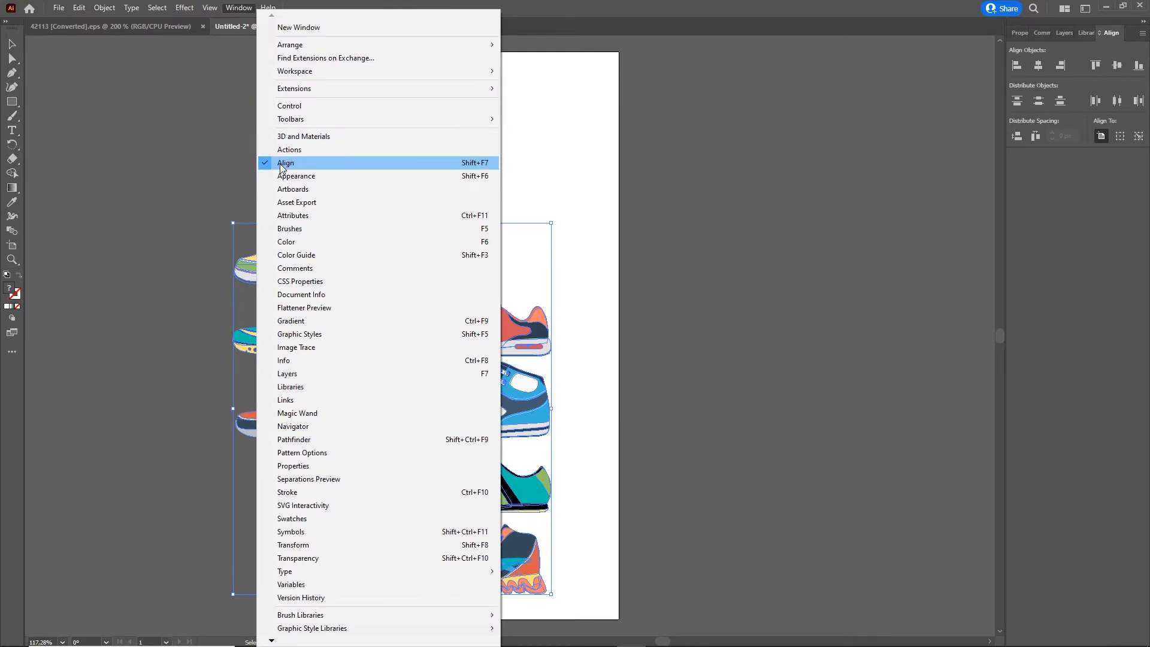
{"action": "left_click", "coordinate": [281, 163]}
{"action": "left_click", "coordinate": [235, 8]}
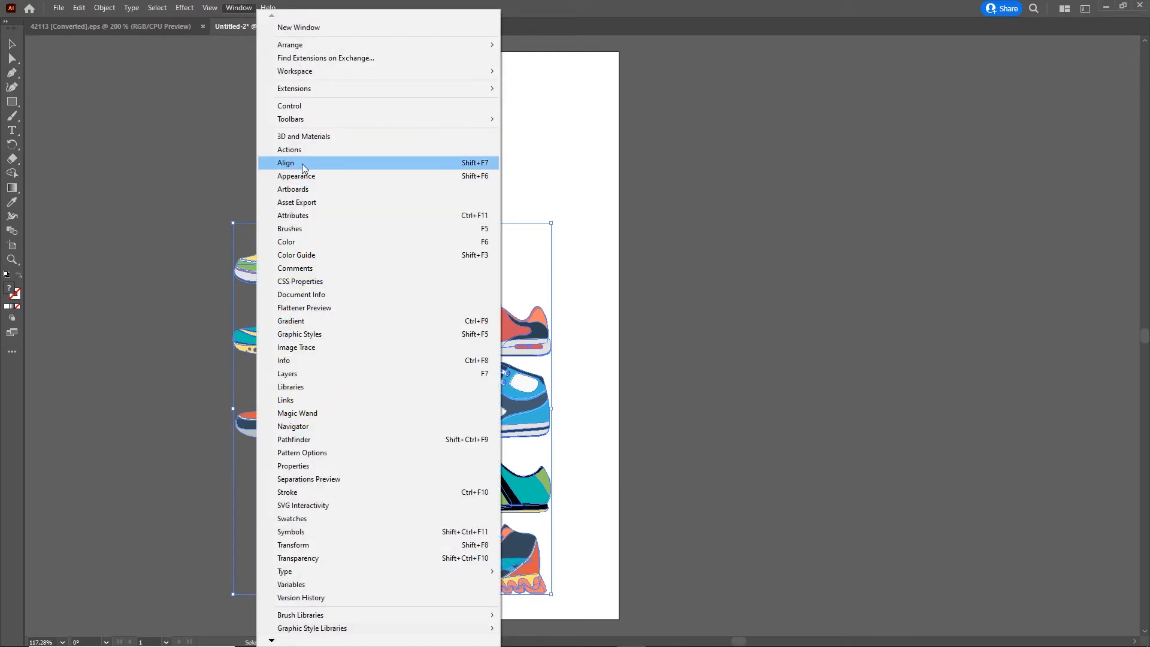
{"action": "left_click", "coordinate": [302, 163]}
{"action": "left_click", "coordinate": [243, 9]}
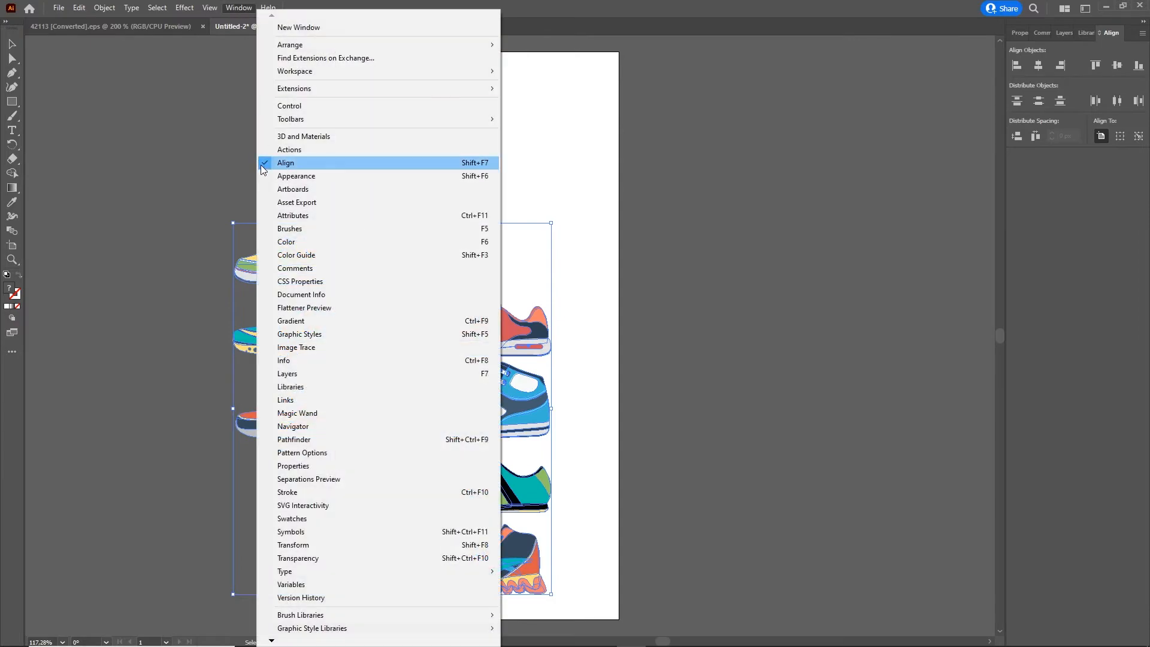
{"action": "left_click", "coordinate": [770, 222]}
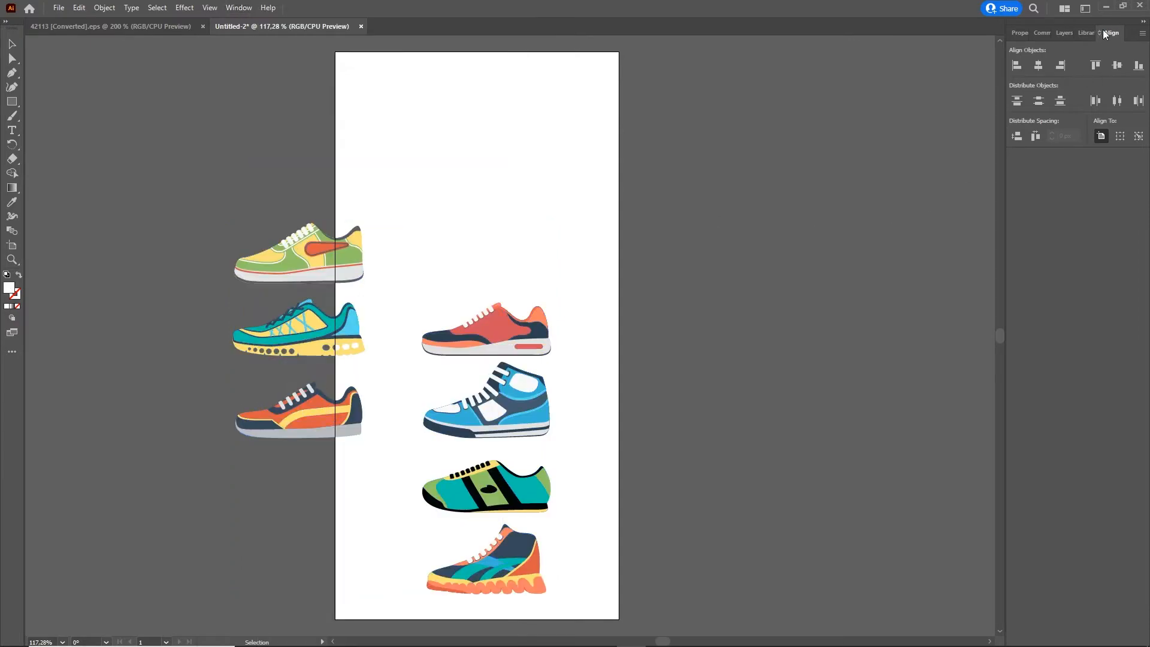
Step: Center all seven shoes horizontally and vertically on the artboard, and leave alignment set relative to the artboard
{"action": "left_click_drag", "start_coordinate": [662, 613], "coordinate": [158, 220]}
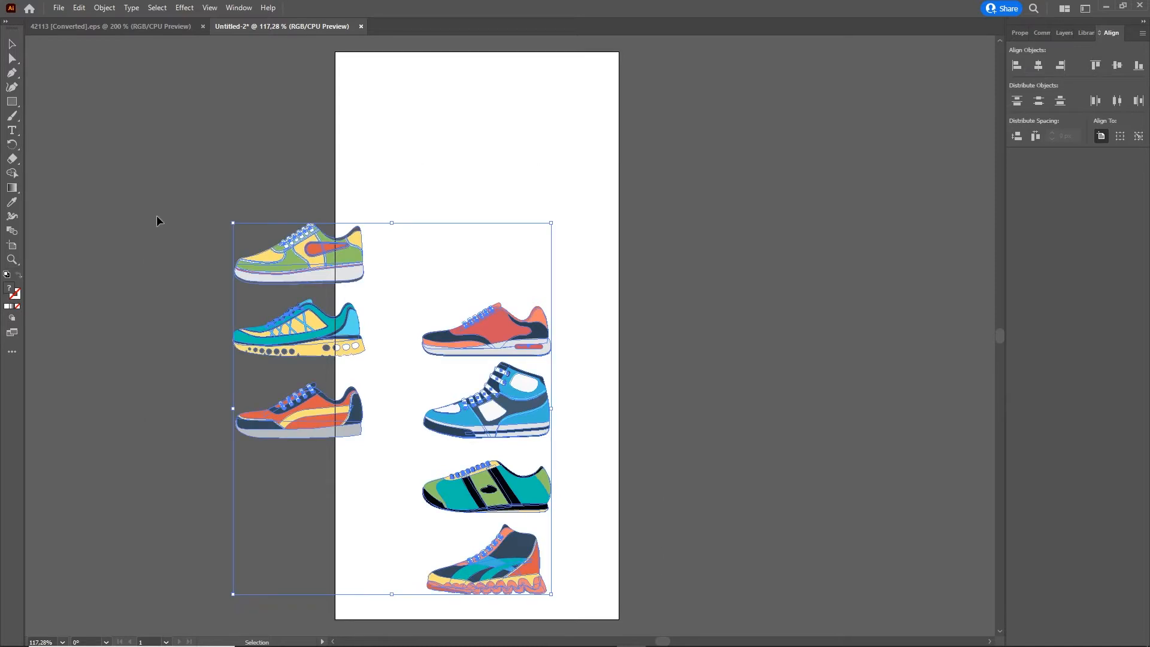
{"action": "left_click", "coordinate": [1038, 65]}
{"action": "left_click", "coordinate": [1118, 65]}
{"action": "left_click", "coordinate": [881, 436]}
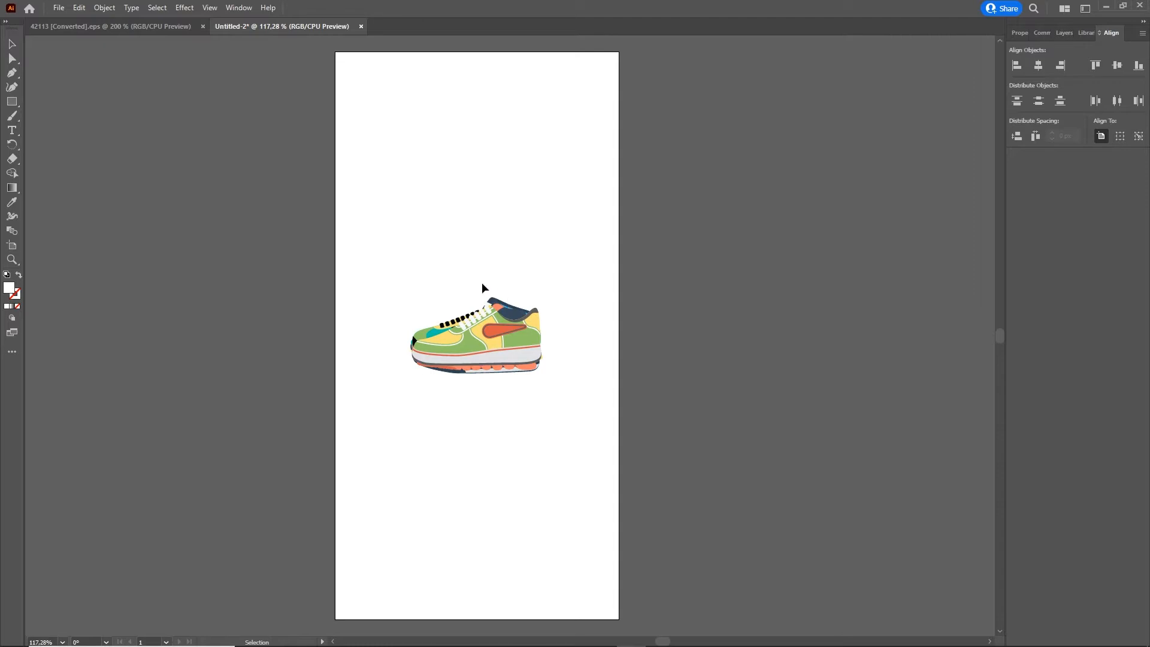
{"action": "left_click", "coordinate": [1122, 137]}
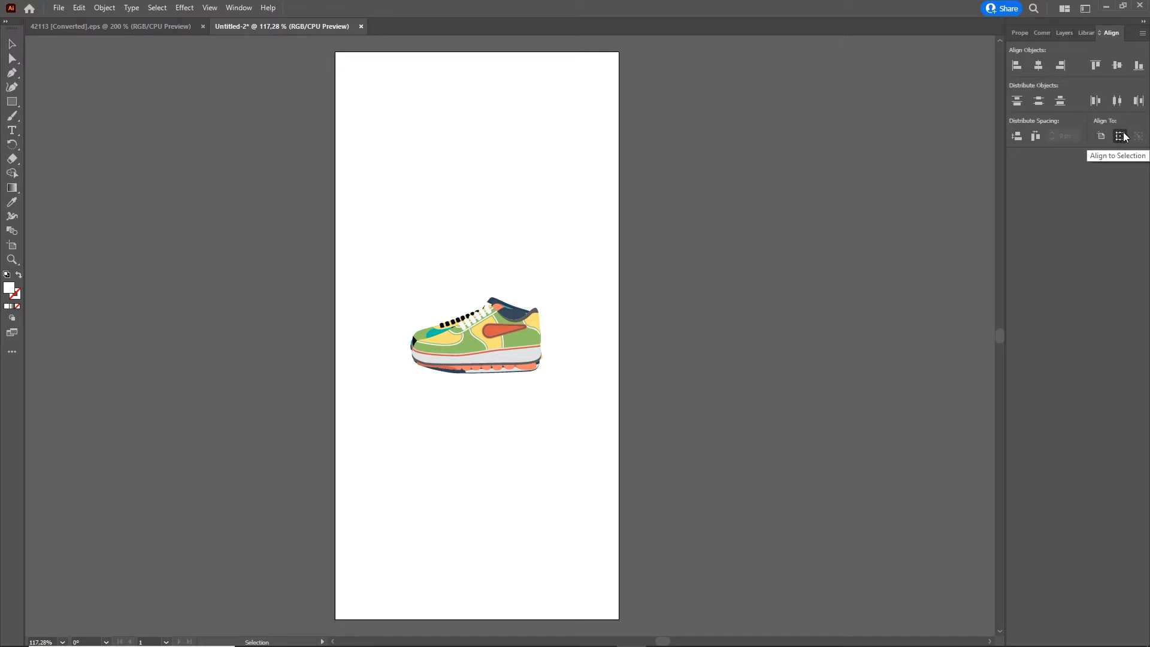
{"action": "left_click", "coordinate": [1101, 137]}
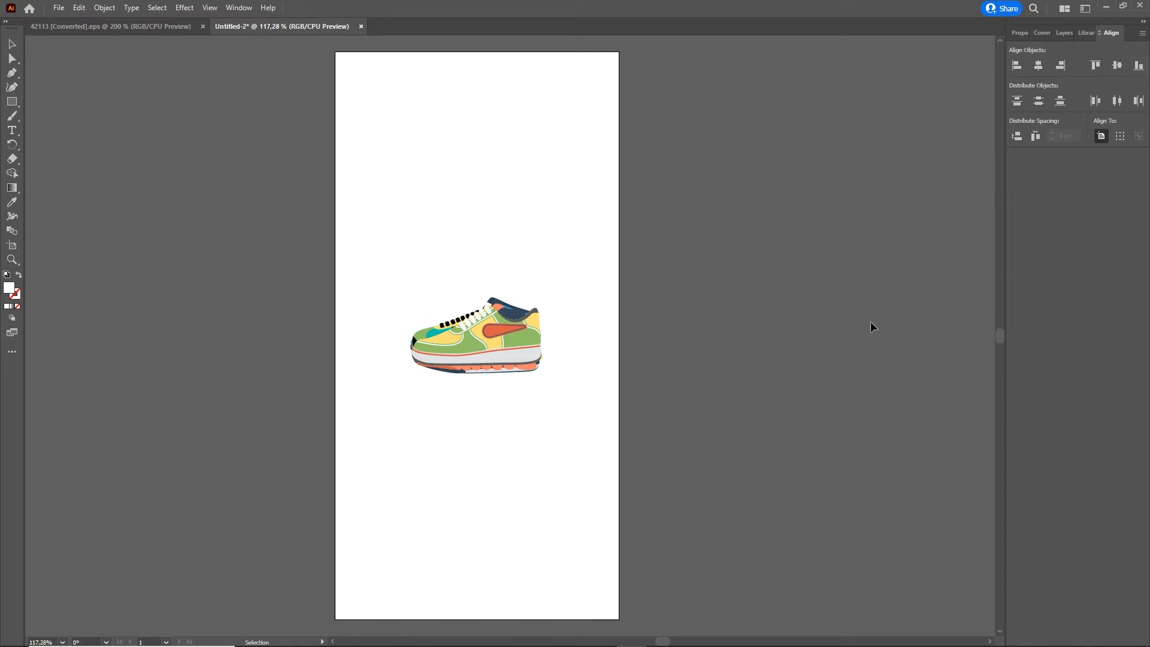
Step: Release the shoes in Layer 1 to separate layers using the Sequence option
{"action": "left_click", "coordinate": [1065, 33]}
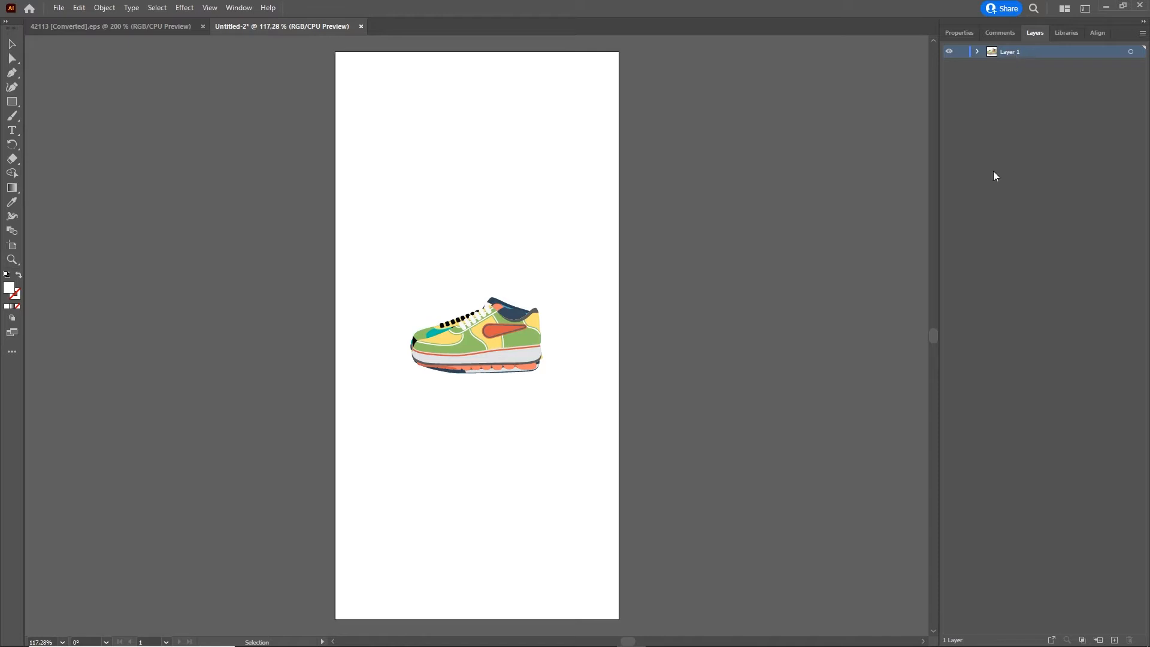
{"action": "left_click", "coordinate": [1143, 34]}
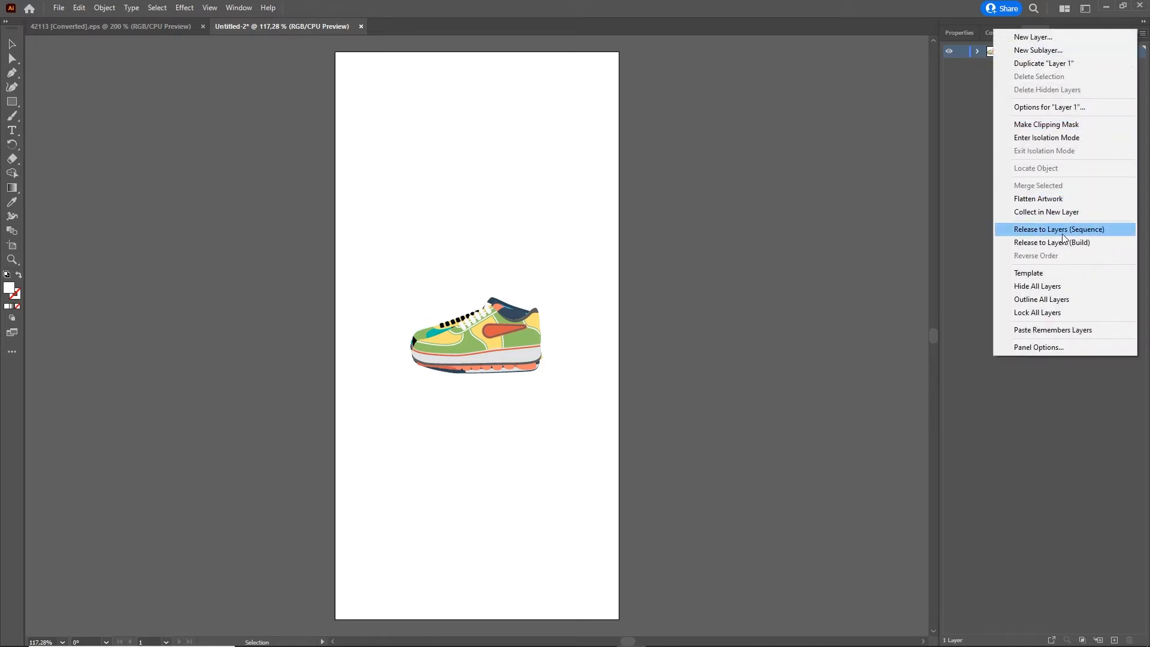
{"action": "left_click", "coordinate": [1082, 234]}
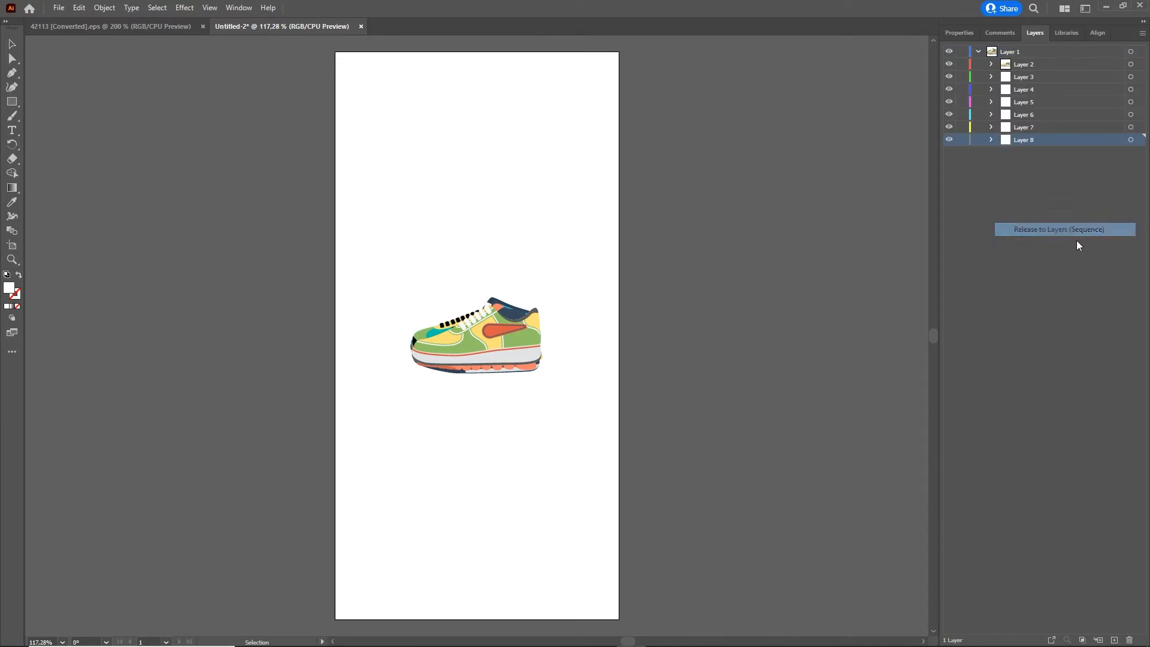
Step: Move Layer 2 through Layer 8 out of Layer 1 to the top level and delete the empty Layer 1
{"action": "left_click", "coordinate": [1025, 65]}
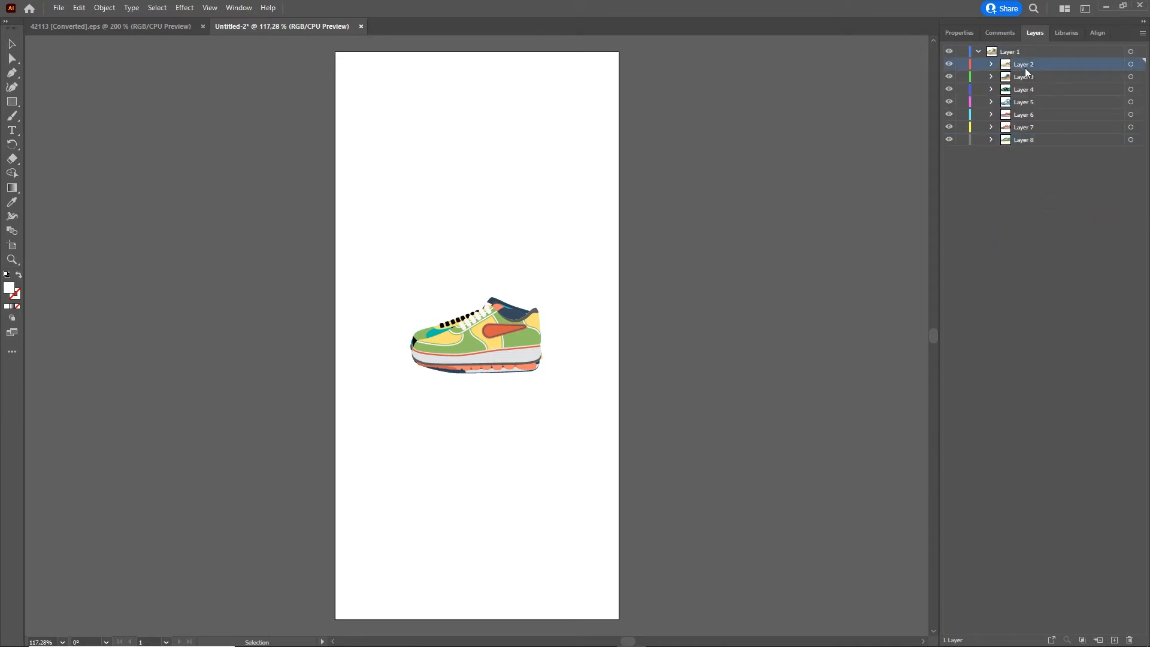
{"action": "left_click", "coordinate": [1028, 142], "text": "shift"}
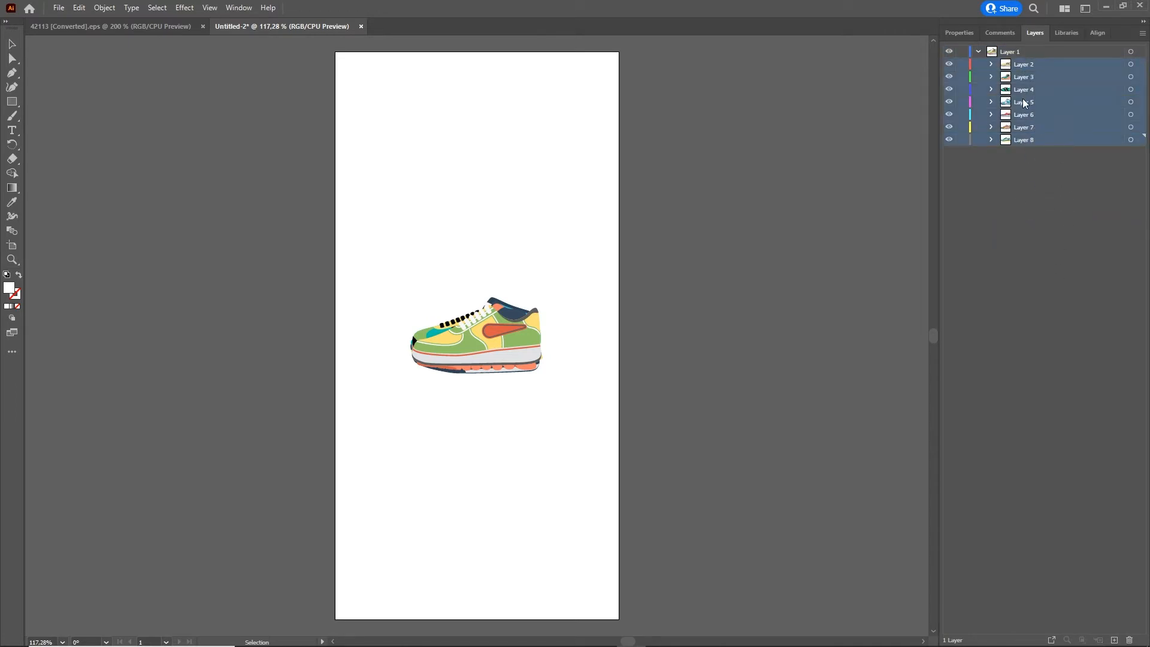
{"action": "left_click_drag", "start_coordinate": [1023, 101], "coordinate": [992, 236]}
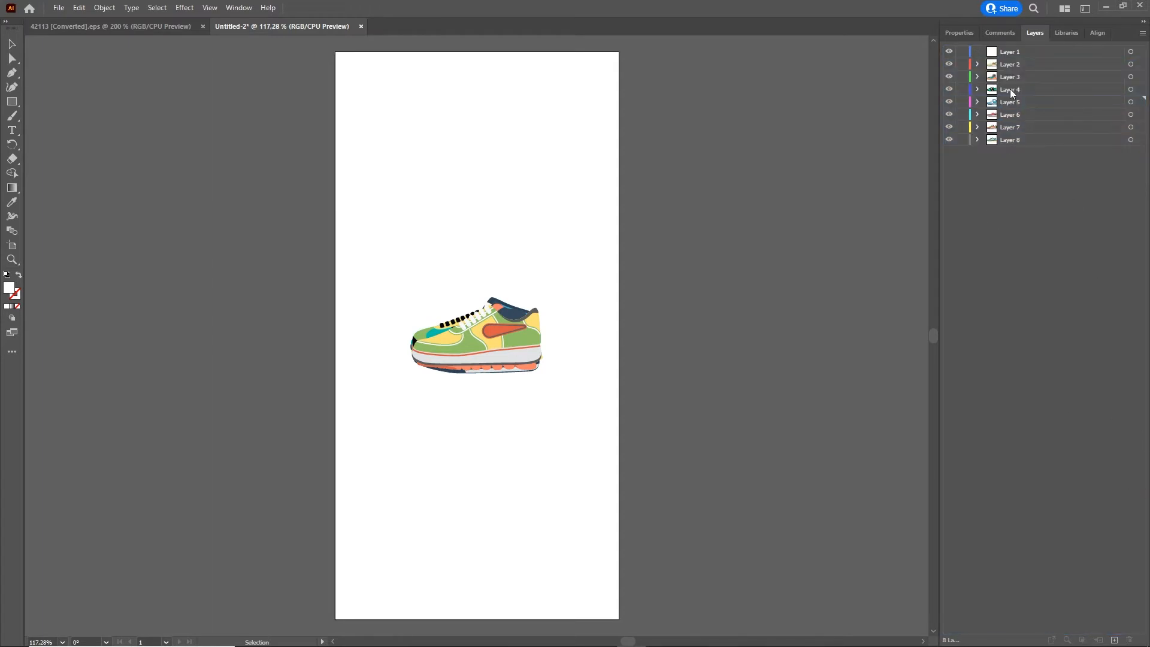
{"action": "left_click", "coordinate": [1018, 54]}
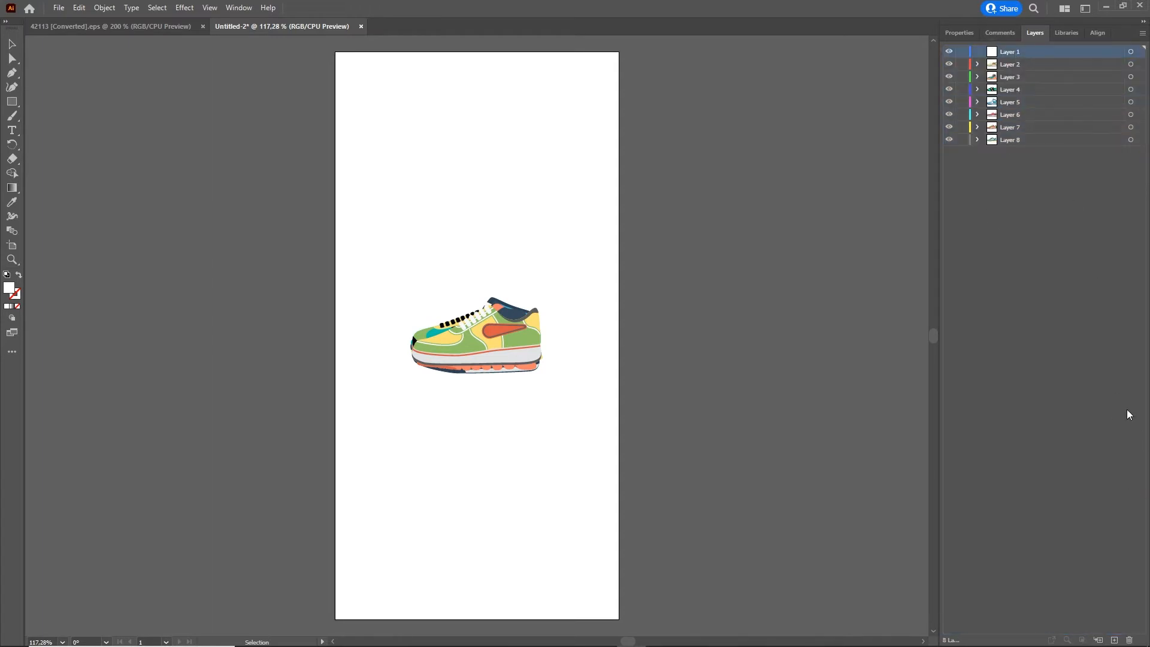
{"action": "left_click", "coordinate": [1130, 640]}
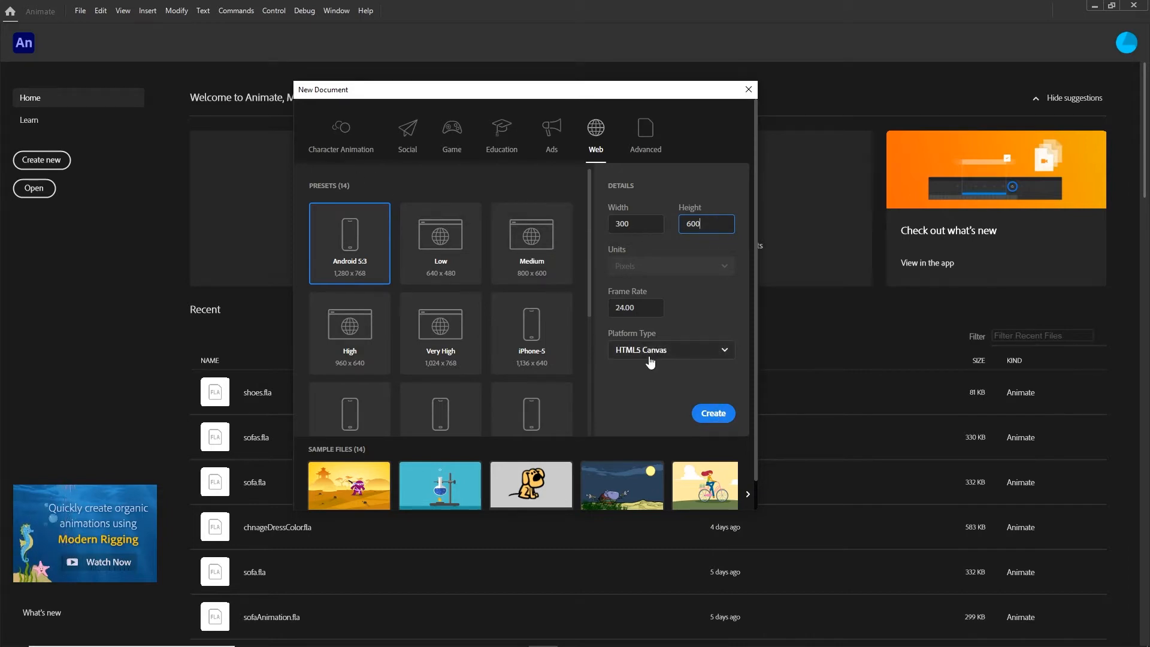
Step: Switch to Adobe Animate and create a 300 x 600 HTML5 Canvas document at 24 fps
{"action": "left_click", "coordinate": [703, 416]}
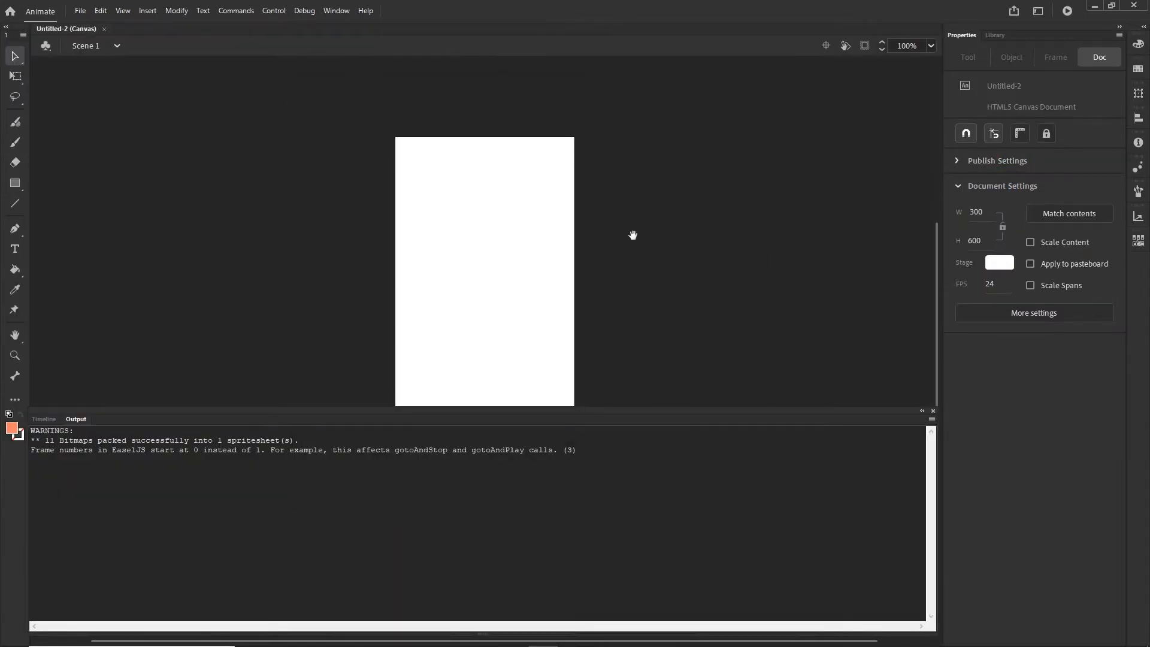
{"action": "left_click_drag", "start_coordinate": [633, 235], "coordinate": [627, 188]}
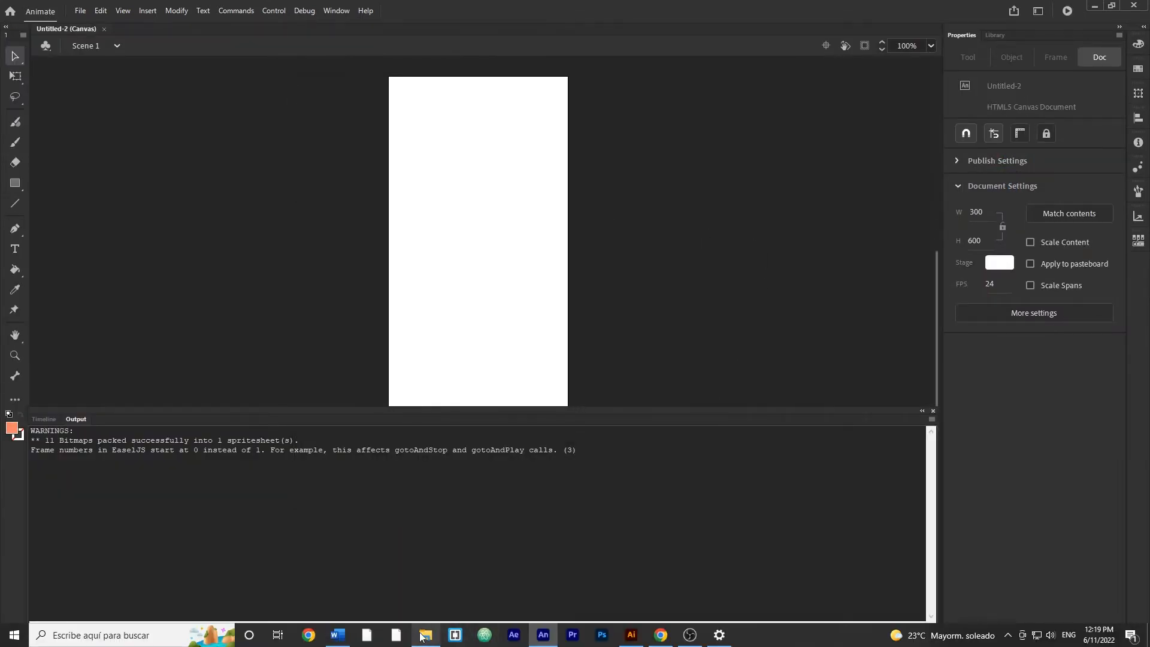
Step: Import shoes1.ai from the illustrator folder onto the stage as Animate layers and check the imported layers in the timeline
{"action": "left_click", "coordinate": [425, 640]}
{"action": "left_click", "coordinate": [498, 185]}
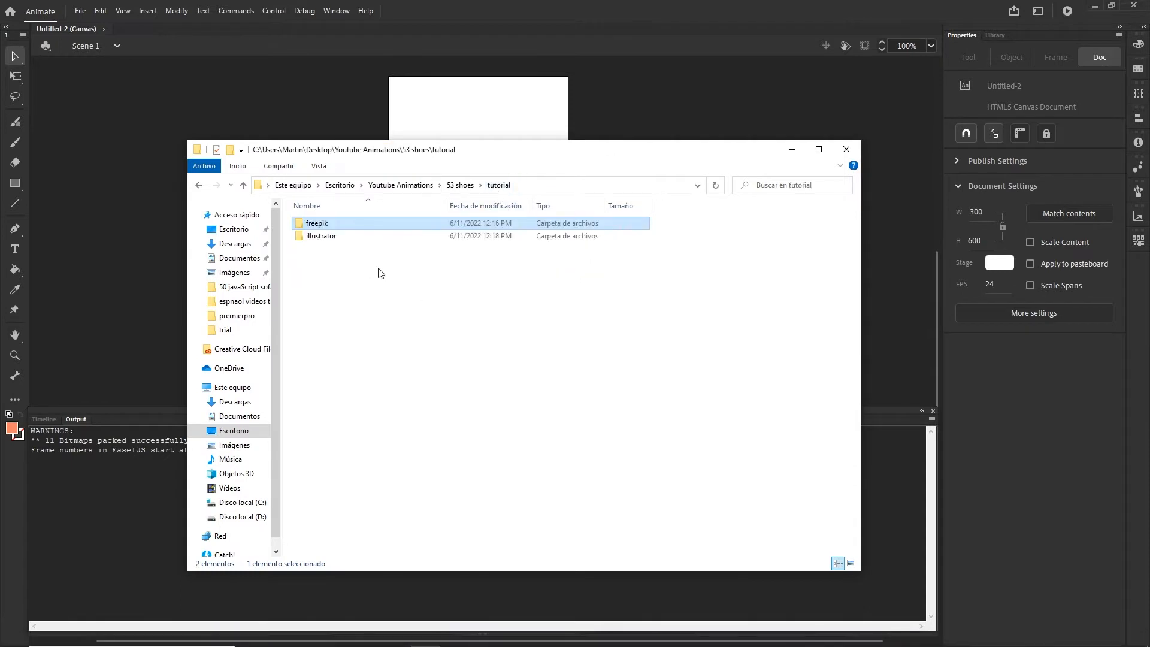
{"action": "double_click", "coordinate": [317, 236]}
{"action": "left_click_drag", "start_coordinate": [318, 223], "coordinate": [455, 117]}
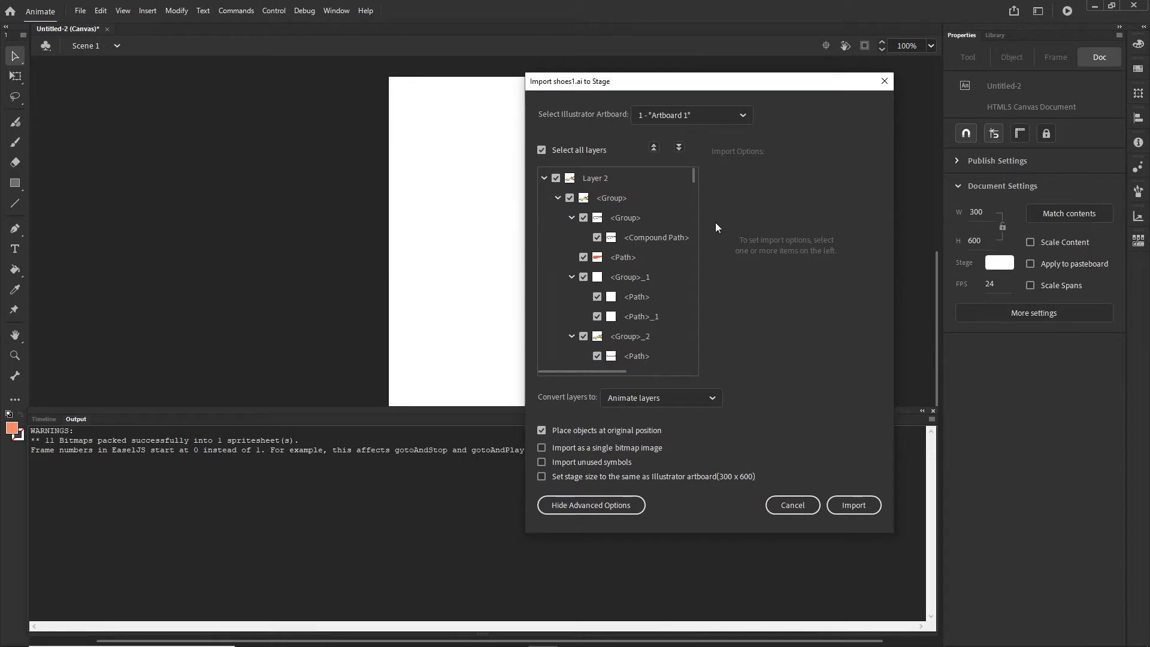
{"action": "left_click", "coordinate": [854, 505]}
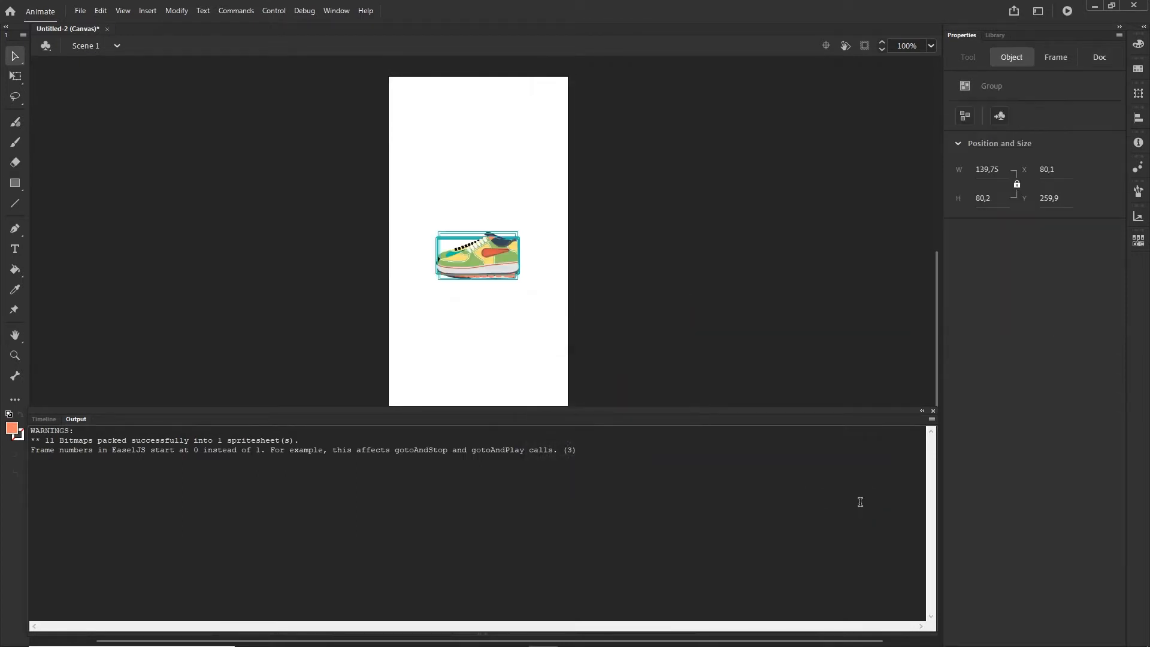
{"action": "left_click", "coordinate": [44, 419]}
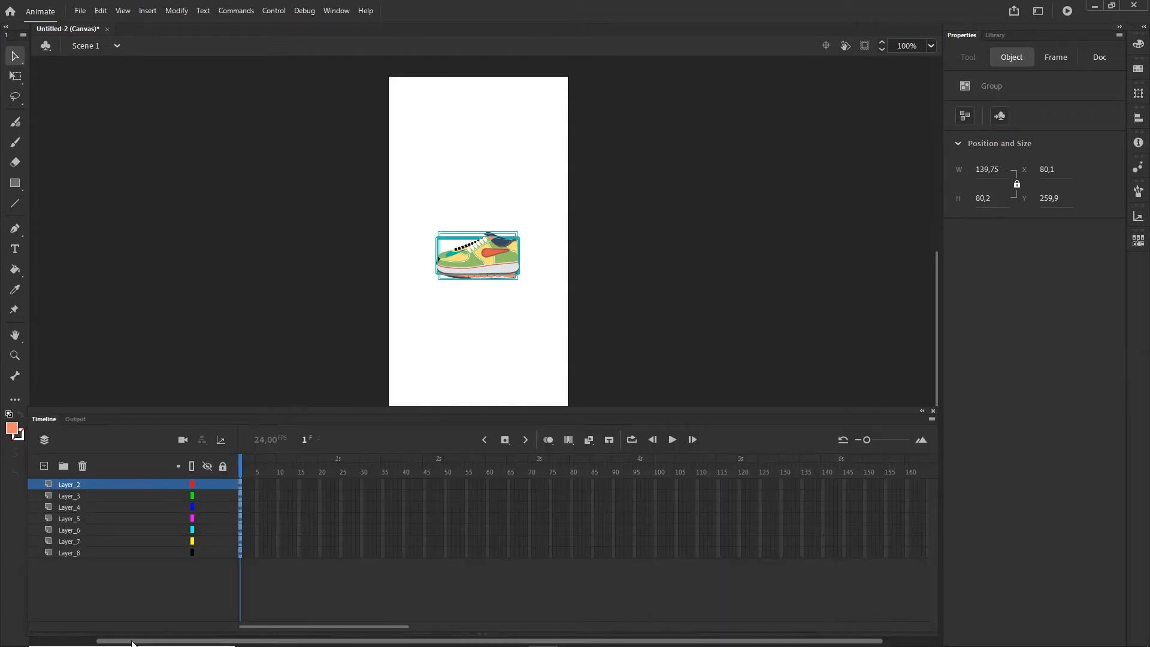
{"action": "left_click", "coordinate": [82, 551]}
{"action": "left_click", "coordinate": [75, 541]}
{"action": "left_click", "coordinate": [72, 530]}
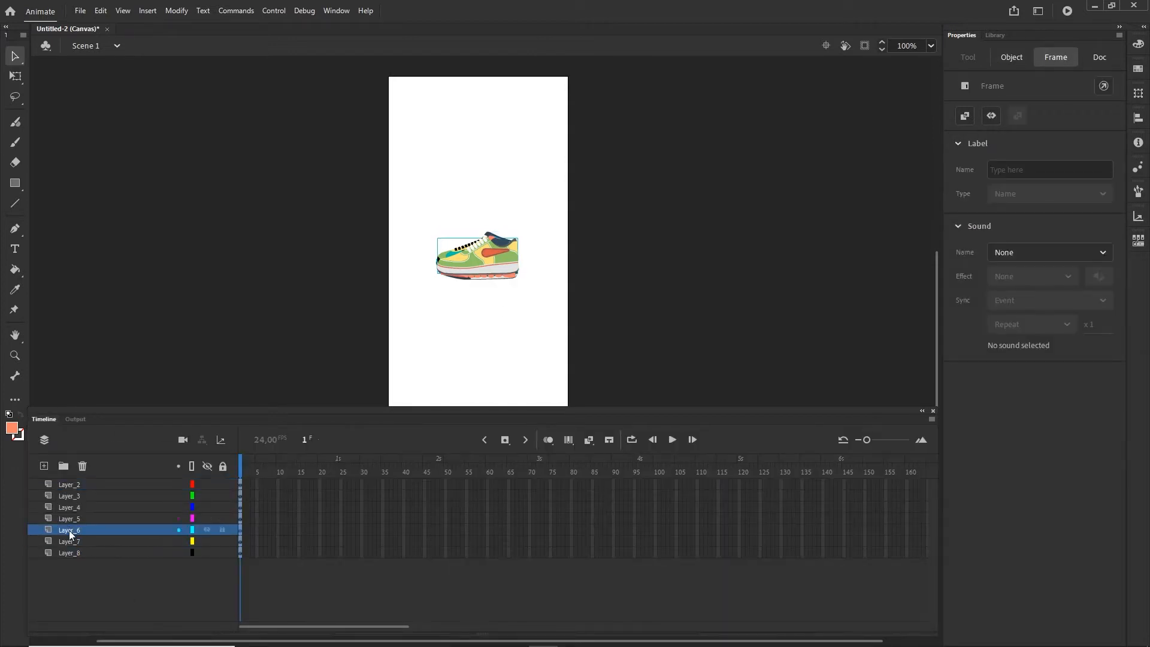
{"action": "left_click", "coordinate": [70, 519]}
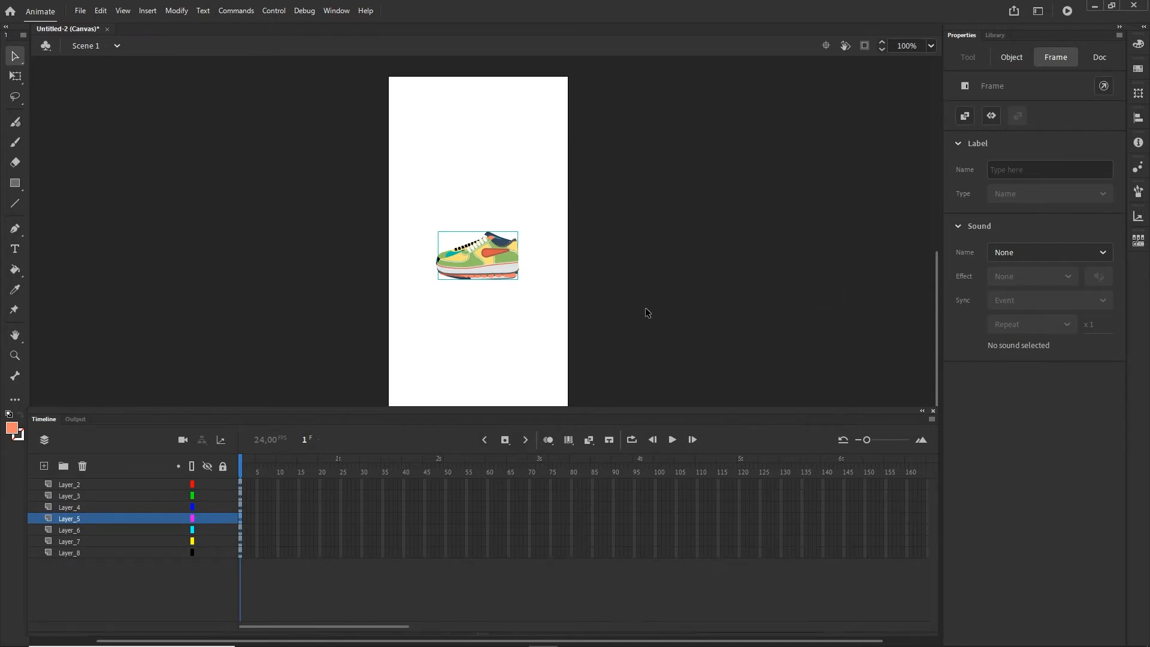
Step: Scale all seven shoes up together around their centre to about 251 x 144
{"action": "left_click_drag", "start_coordinate": [645, 320], "coordinate": [313, 209]}
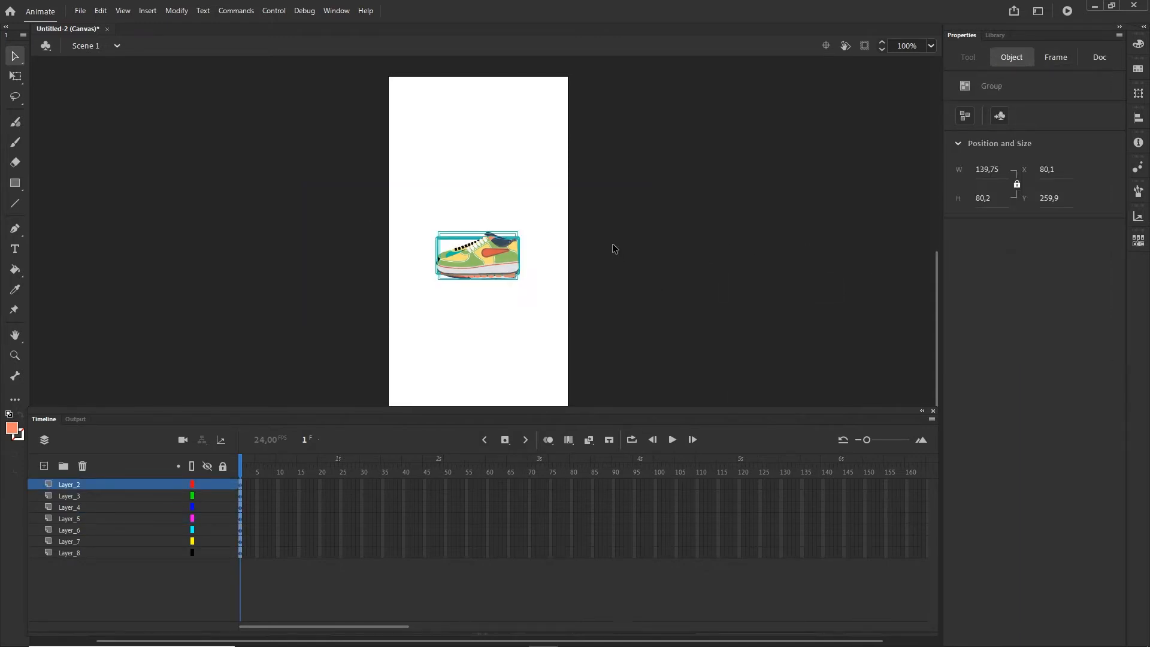
{"action": "key", "text": "q"}
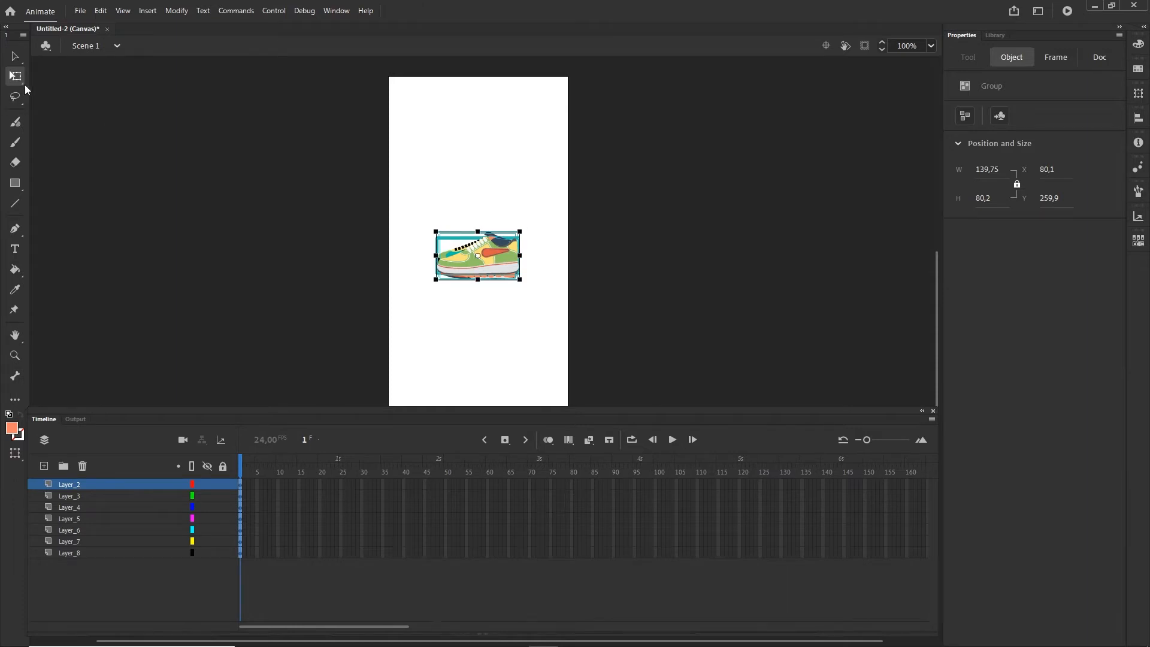
{"action": "left_click_drag", "start_coordinate": [520, 280], "coordinate": [552, 298]}
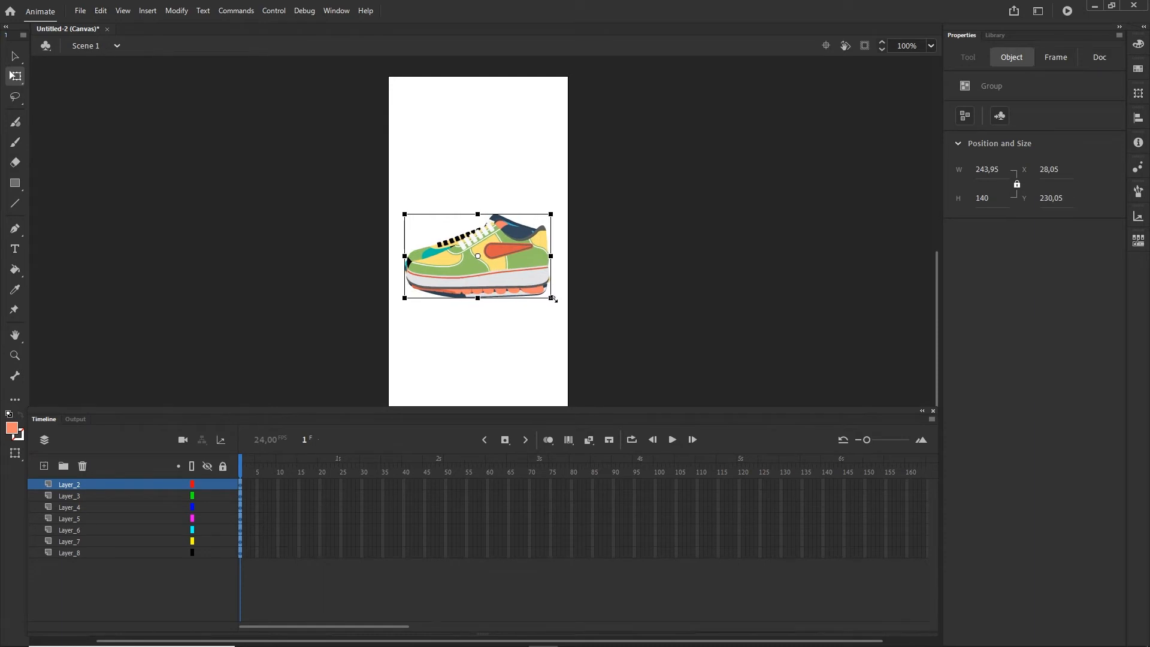
{"action": "left_click", "coordinate": [652, 289]}
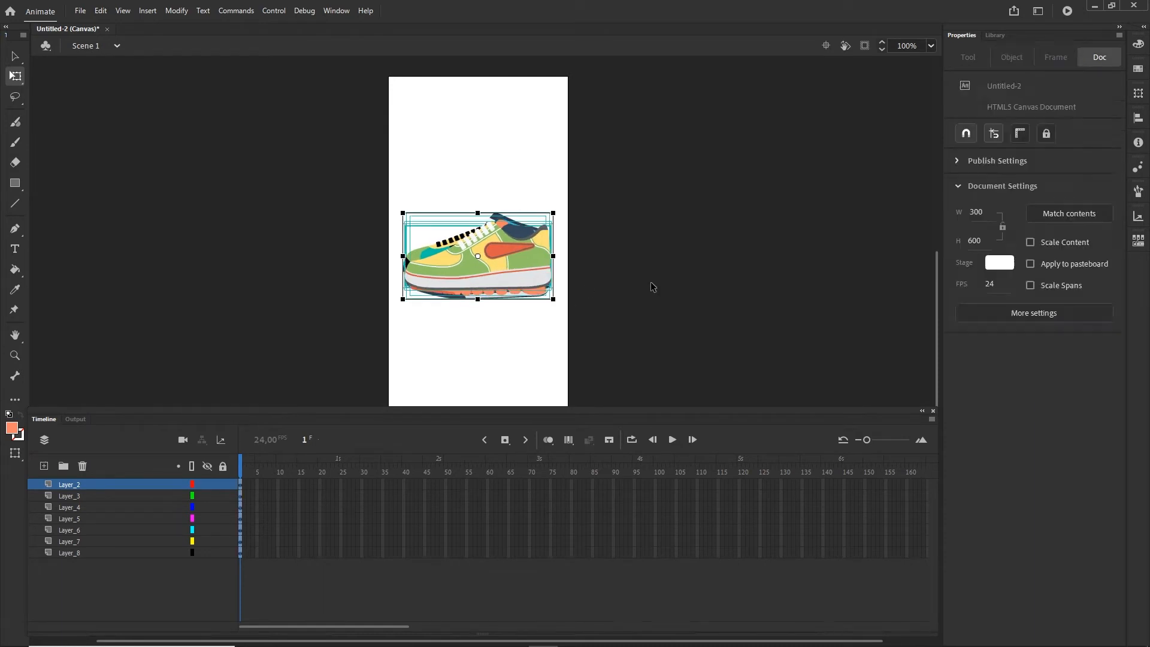
{"action": "left_click_drag", "start_coordinate": [697, 328], "coordinate": [691, 277]}
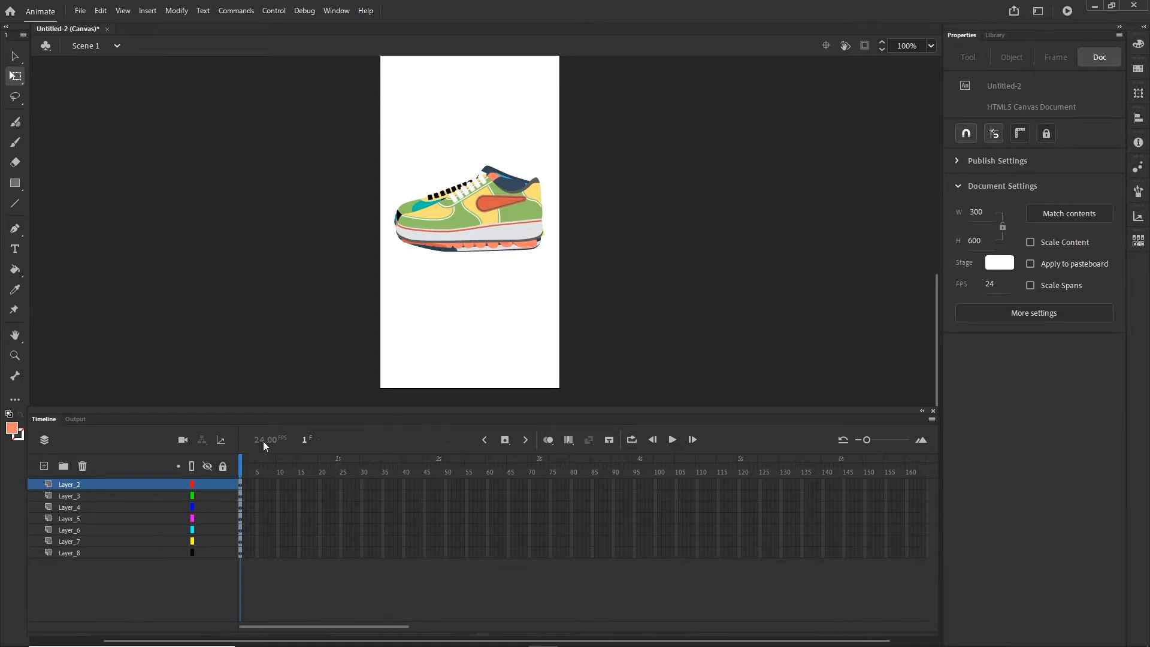
Step: Convert all seven shoes into one movie clip symbol named shoes and check it in the library
{"action": "left_click", "coordinate": [80, 553]}
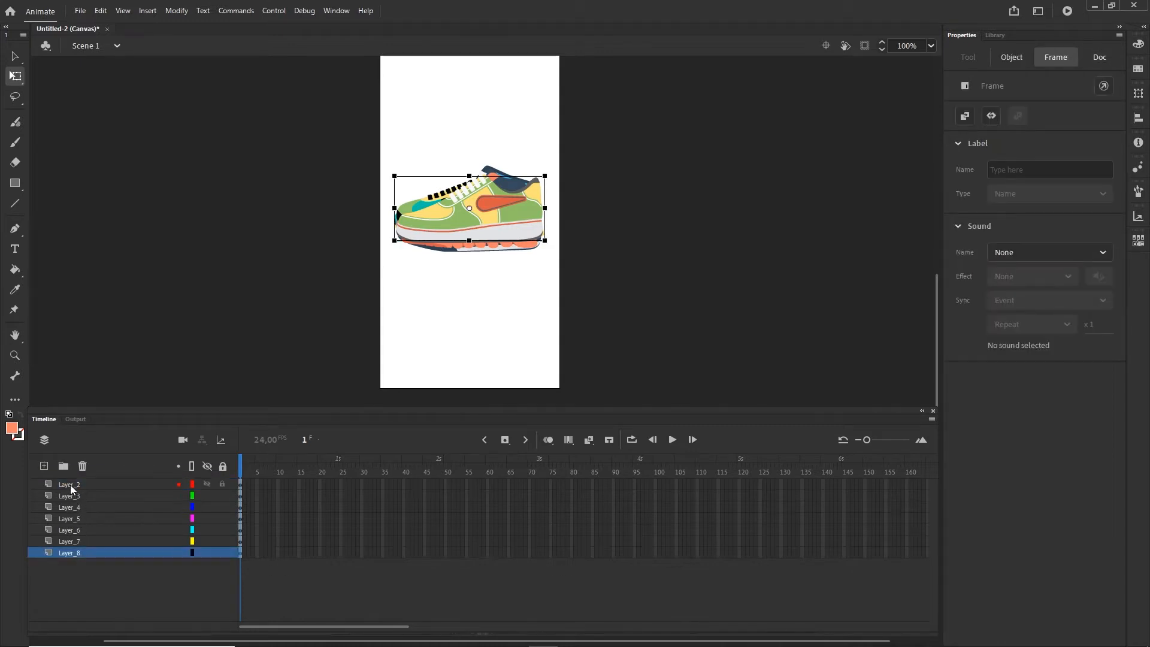
{"action": "left_click", "coordinate": [70, 484], "text": "shift"}
{"action": "left_click", "coordinate": [650, 294]}
{"action": "left_click_drag", "start_coordinate": [659, 347], "coordinate": [318, 122]}
{"action": "left_click", "coordinate": [177, 11]}
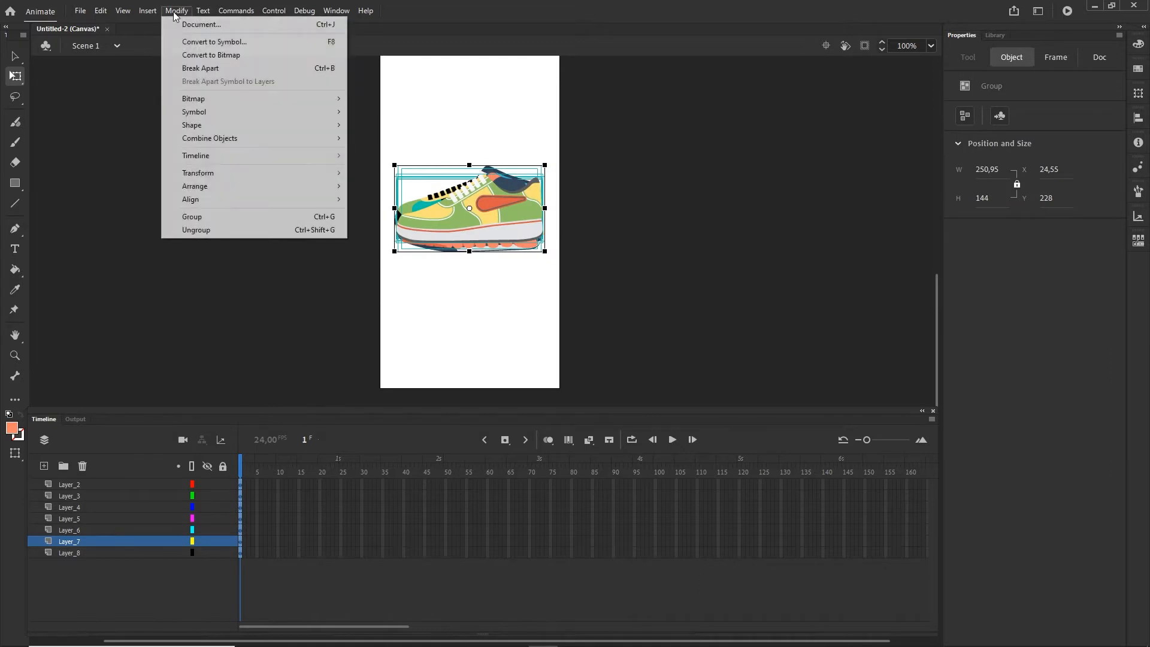
{"action": "left_click", "coordinate": [192, 42]}
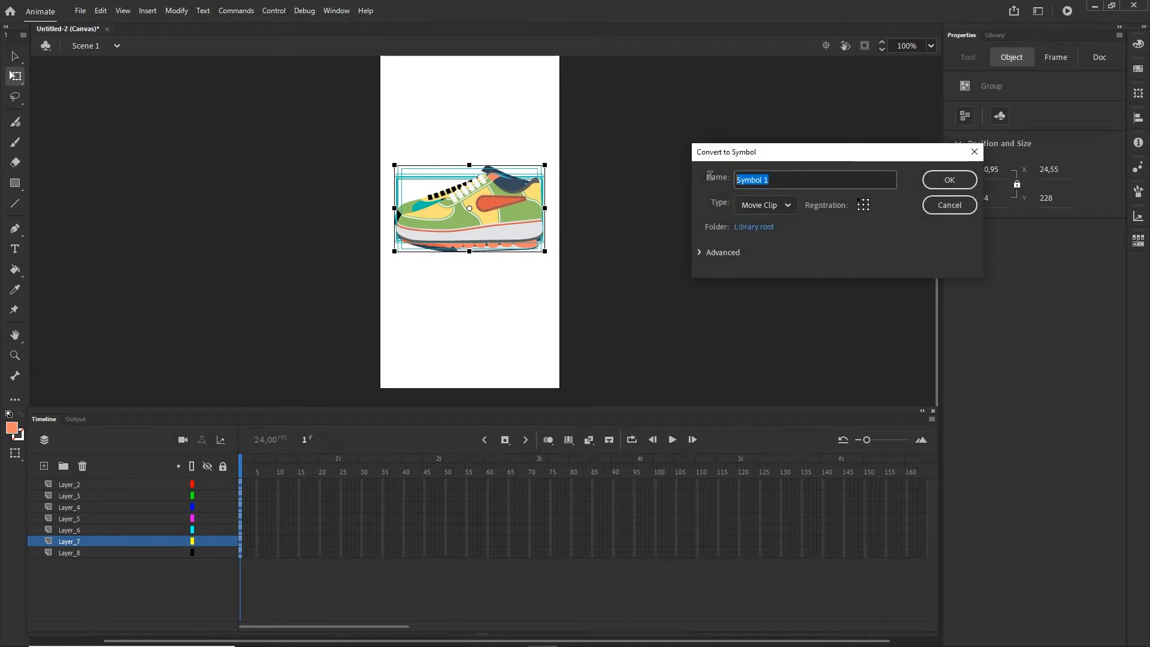
{"action": "type", "text": "shoes"}
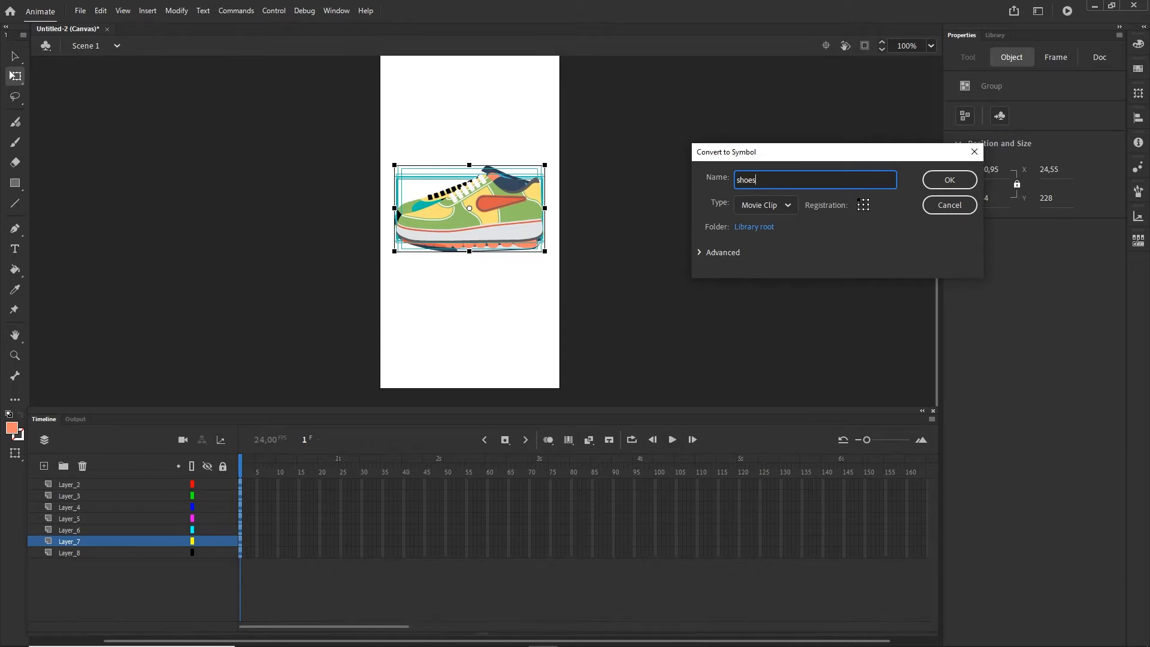
{"action": "left_click", "coordinate": [949, 180]}
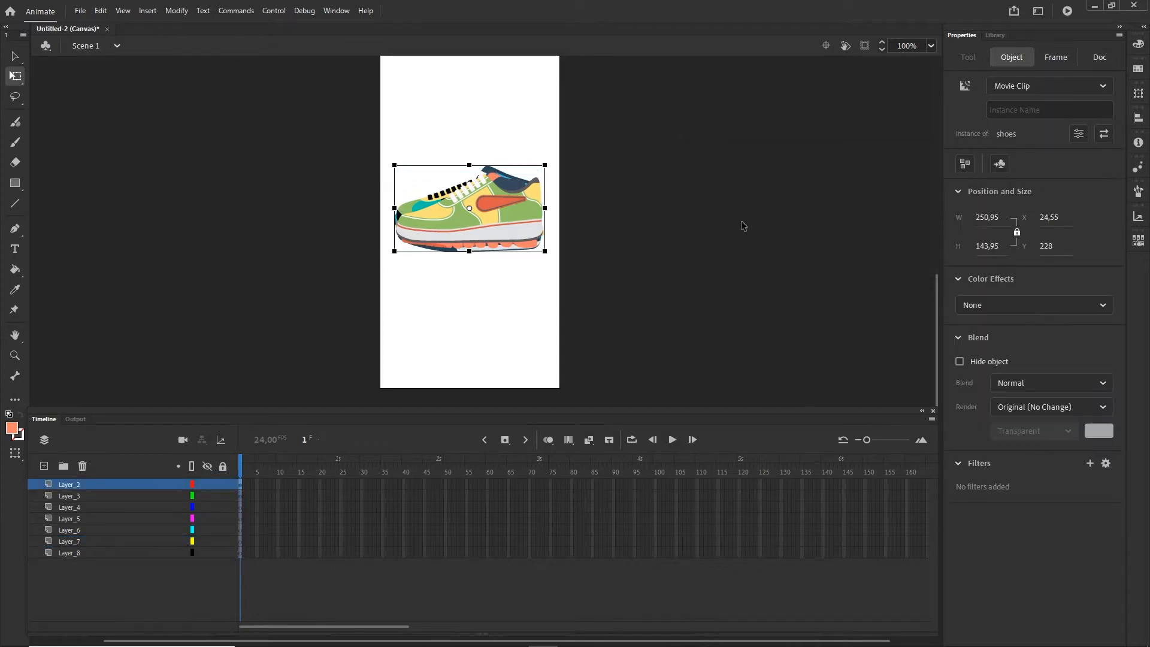
{"action": "left_click", "coordinate": [1003, 35]}
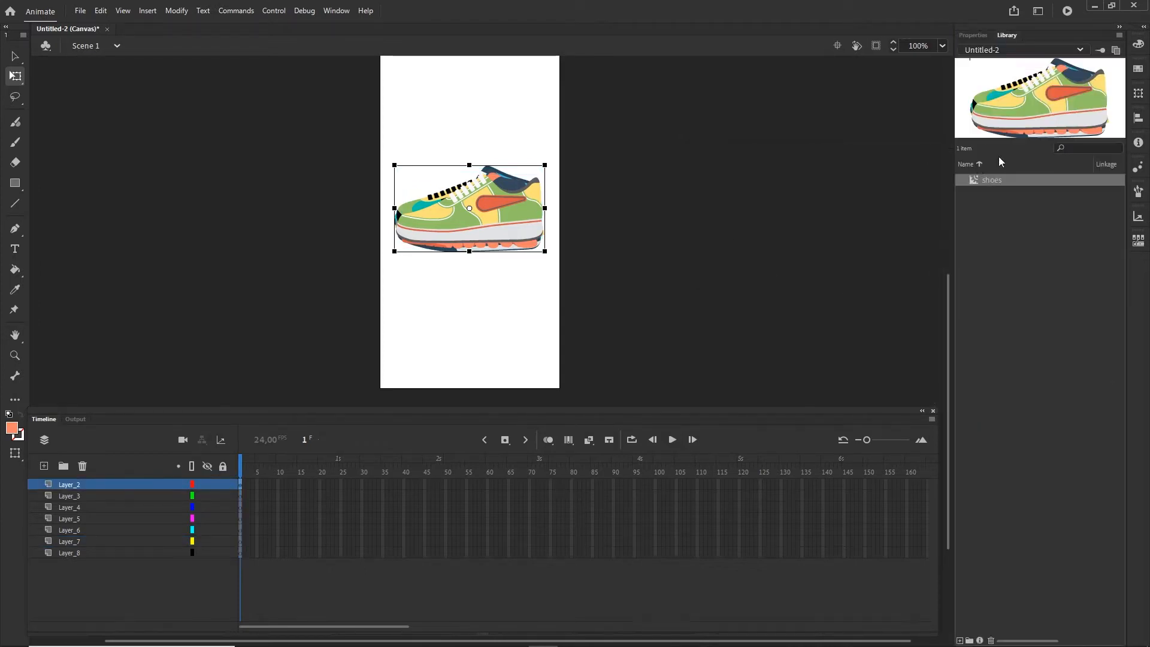
{"action": "left_click", "coordinate": [975, 36]}
{"action": "left_click", "coordinate": [719, 317]}
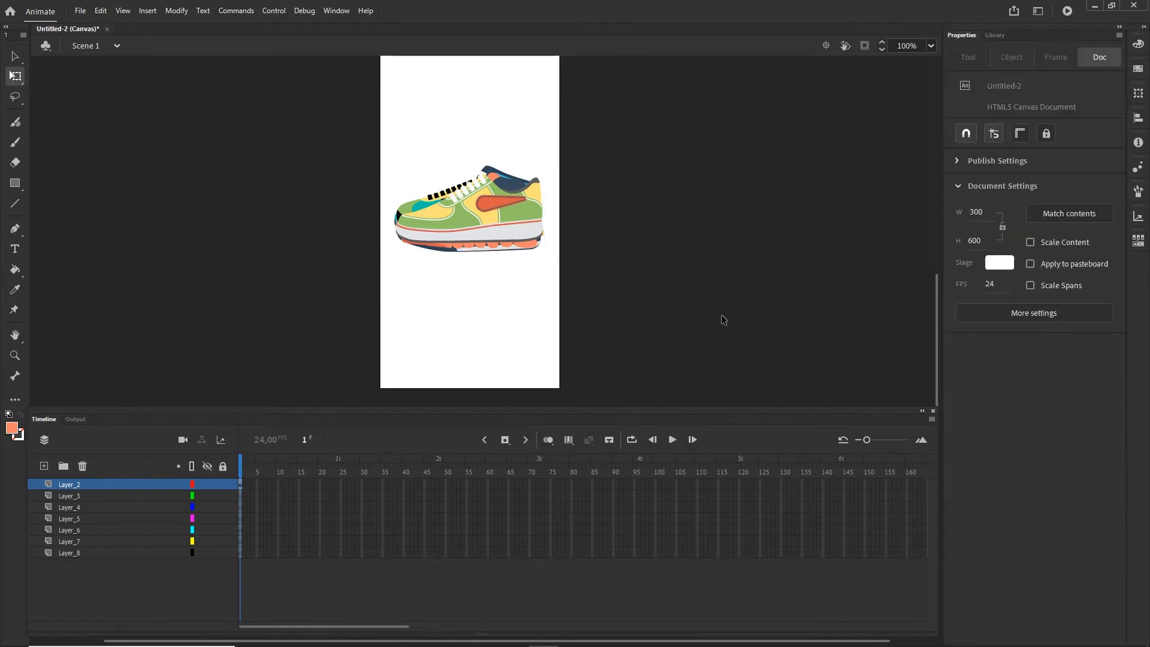
Step: Delete the emptied layers Layer_3 through Layer_8, keeping Layer_2 with the shoes symbol
{"action": "left_click", "coordinate": [77, 487]}
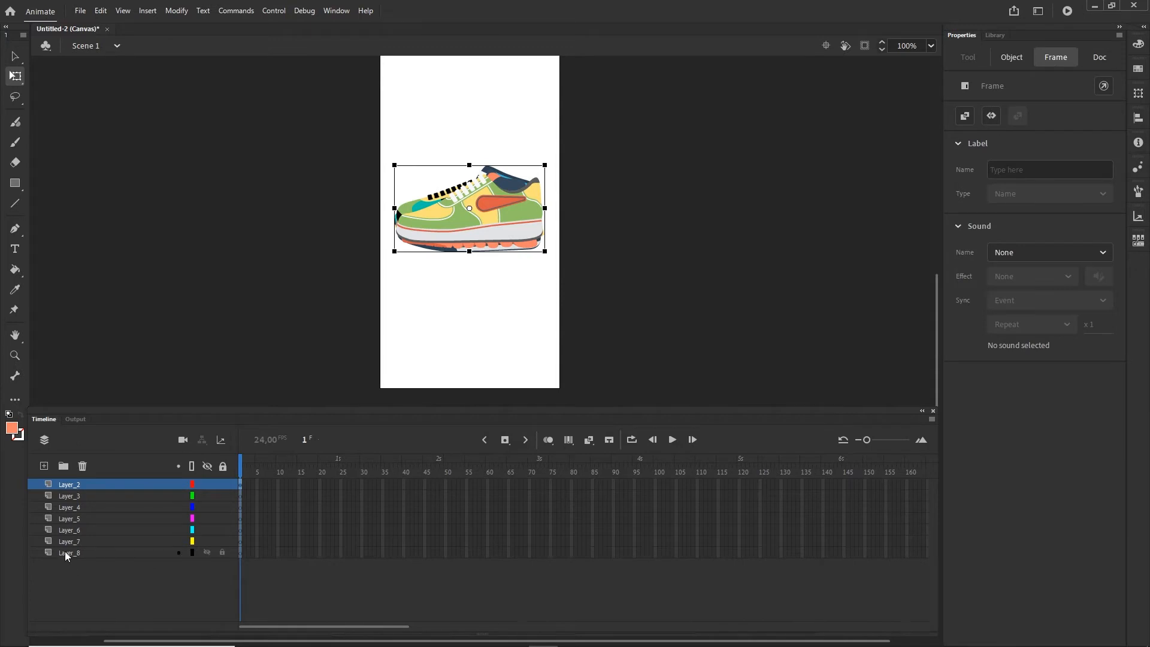
{"action": "left_click", "coordinate": [67, 497]}
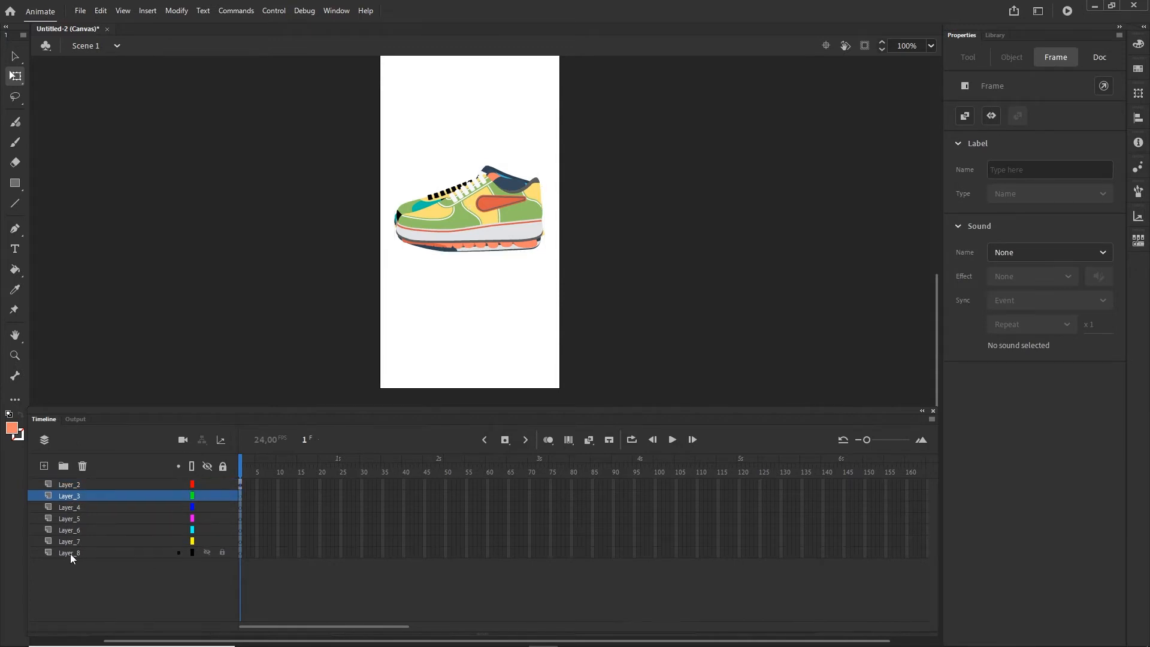
{"action": "left_click", "coordinate": [71, 552], "text": "shift"}
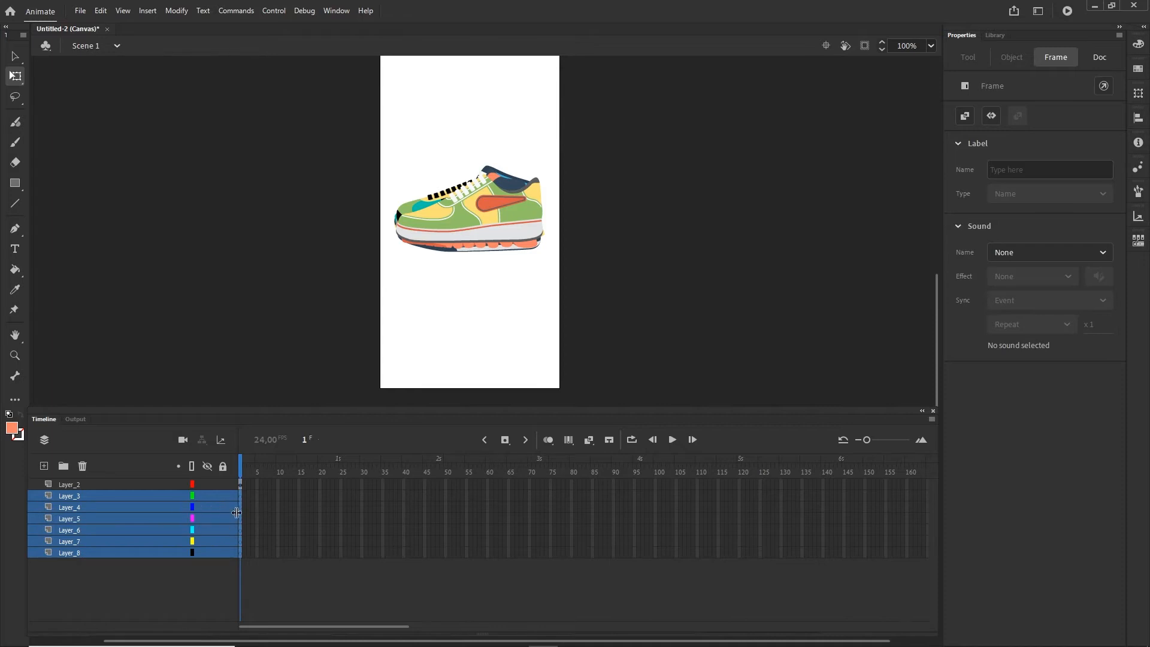
{"action": "left_click", "coordinate": [83, 467]}
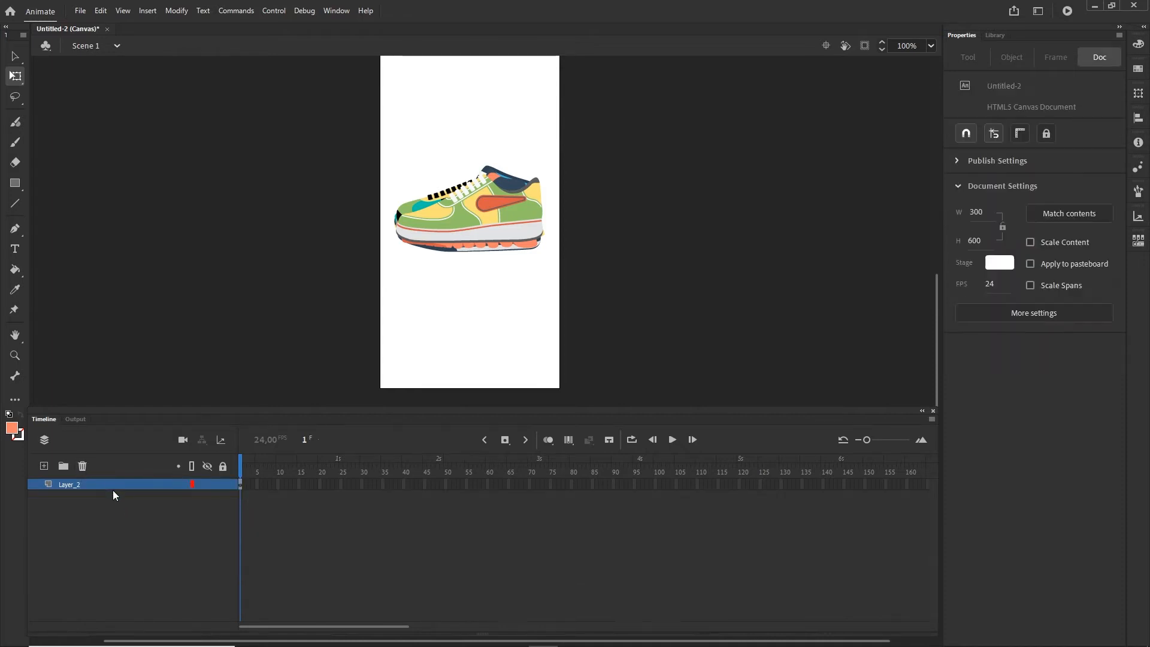
Step: Add a new layer above Layer_2, then name Layer_2 shoes and the new layer btn
{"action": "left_click", "coordinate": [44, 467]}
{"action": "left_click", "coordinate": [71, 497]}
{"action": "double_click", "coordinate": [70, 497]}
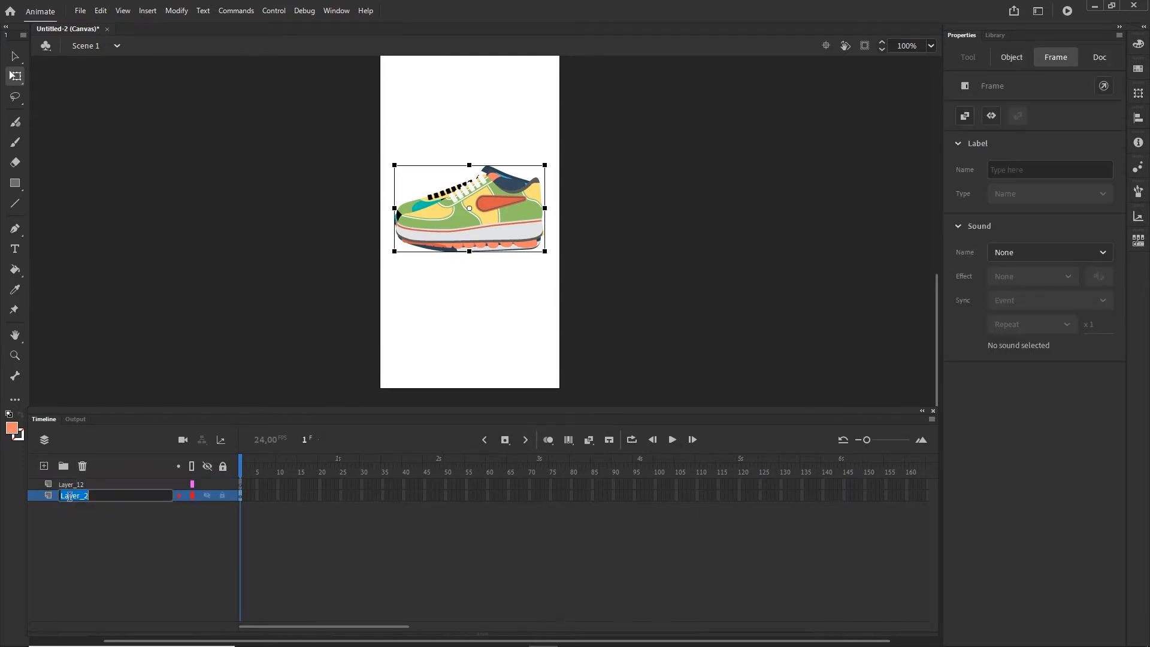
{"action": "type", "text": "shoes"}
{"action": "key", "text": "Return"}
{"action": "left_click", "coordinate": [71, 569]}
{"action": "left_click", "coordinate": [67, 487]}
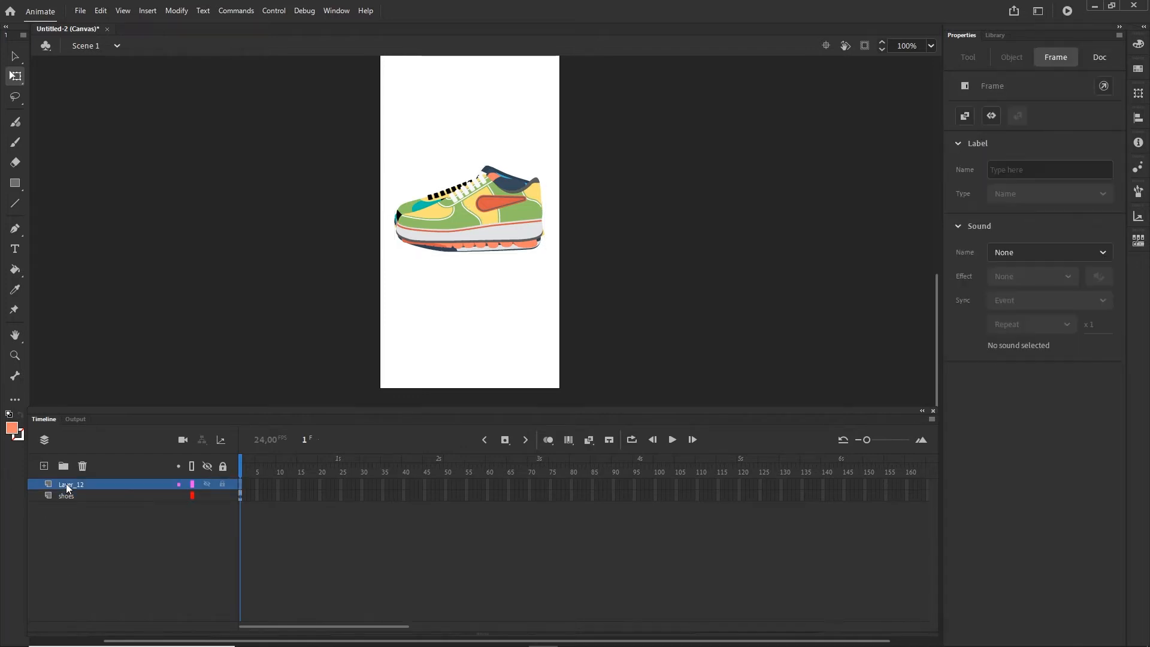
{"action": "double_click", "coordinate": [68, 485]}
{"action": "type", "text": "btn"}
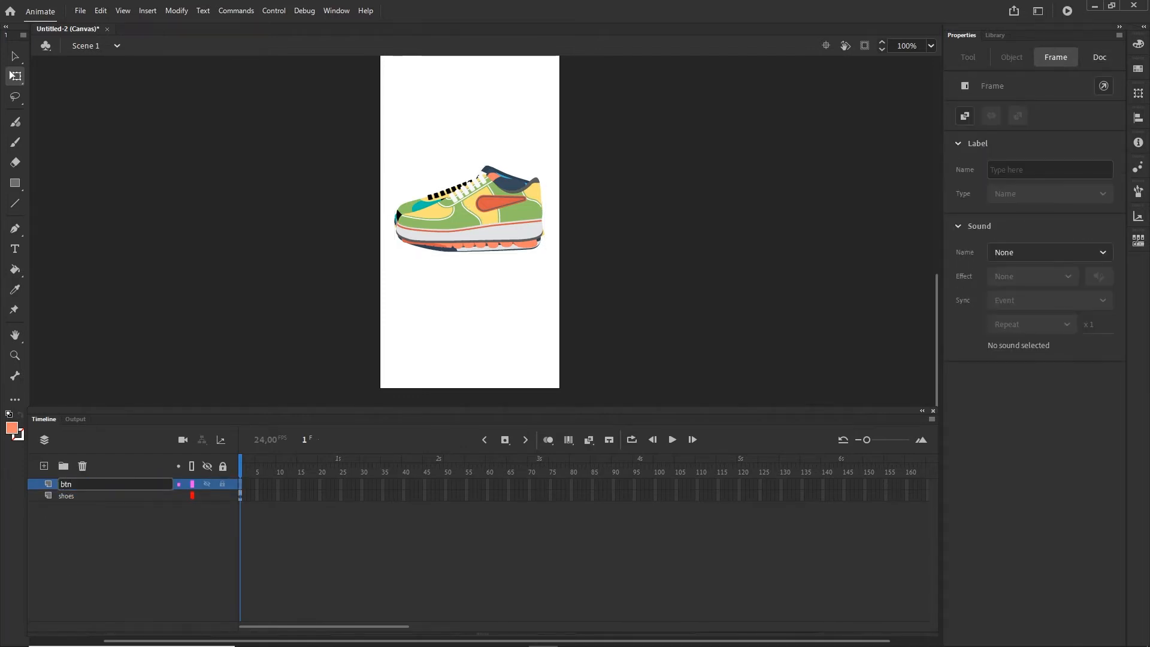
{"action": "key", "text": "Return"}
Step: Draw a borderless rounded rectangle about 249 x 74 below the shoe on the btn layer and sample its fill from the shoe's orange sole
{"action": "left_click", "coordinate": [15, 183]}
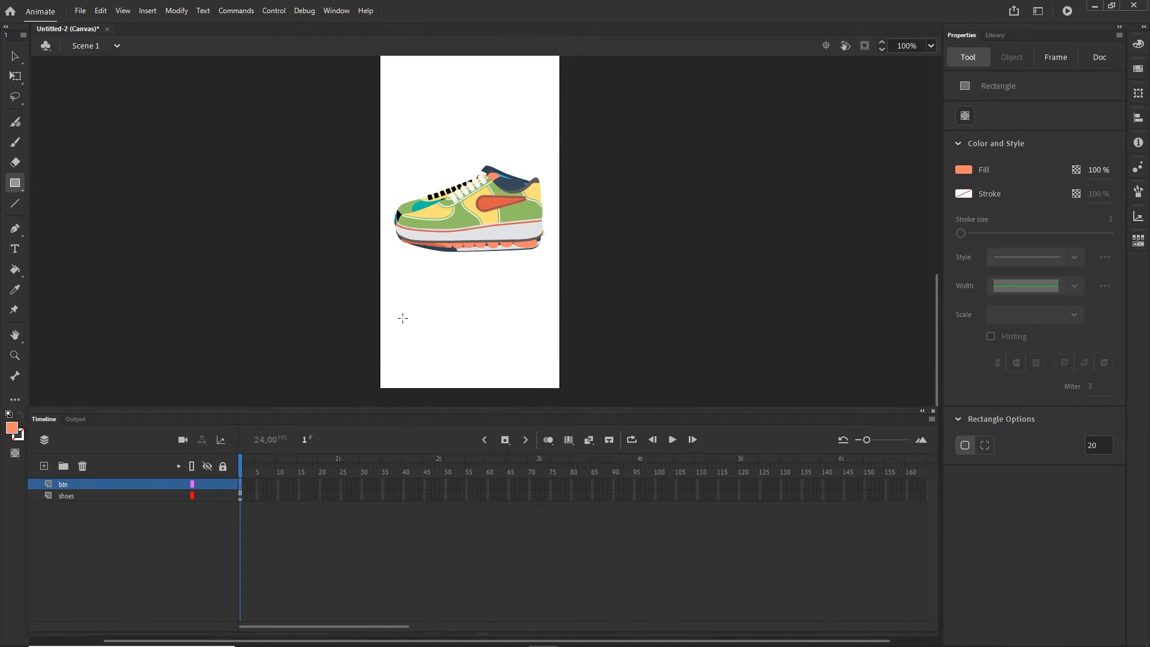
{"action": "left_click_drag", "start_coordinate": [399, 315], "coordinate": [547, 359]}
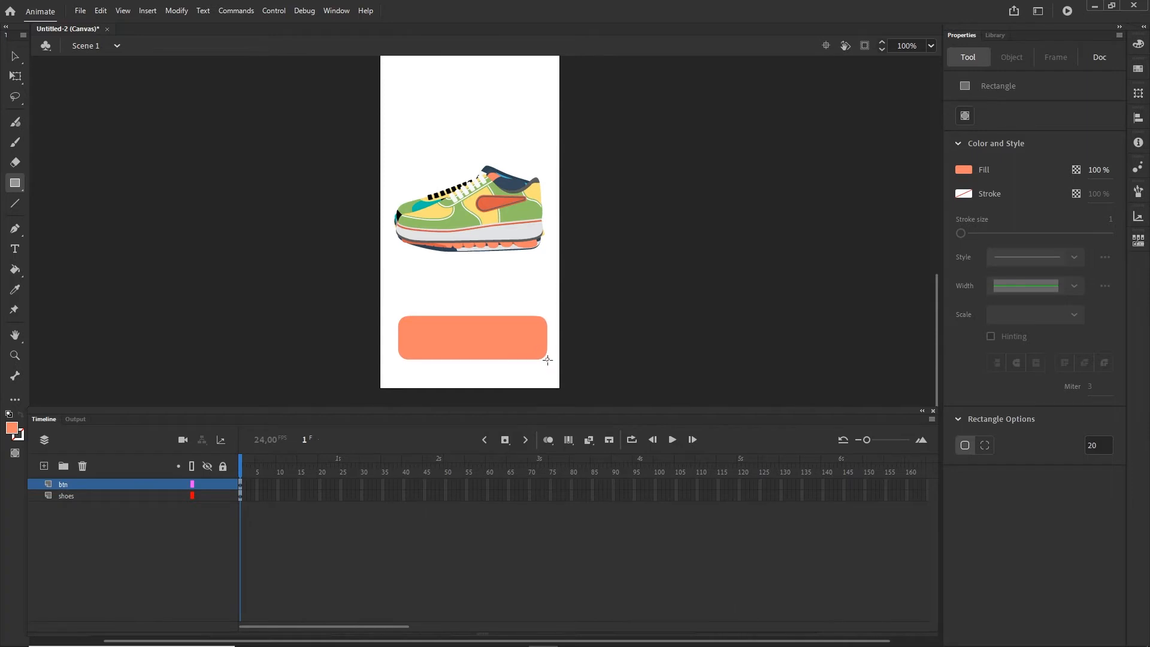
{"action": "left_click", "coordinate": [15, 55]}
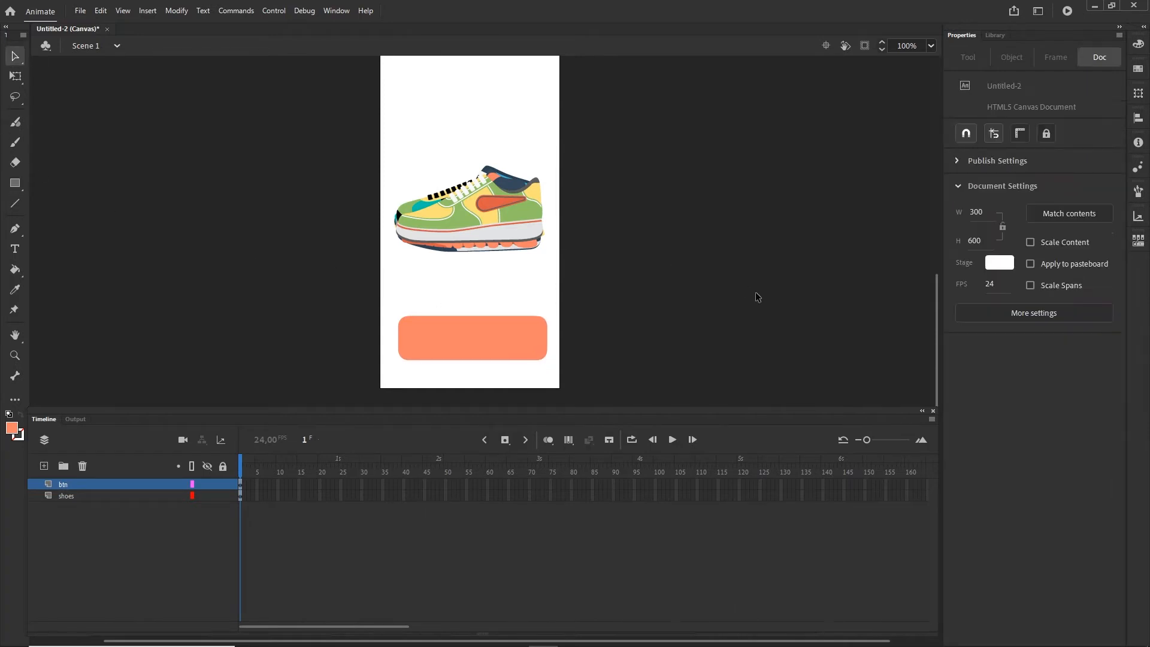
{"action": "left_click", "coordinate": [533, 355]}
{"action": "left_click", "coordinate": [964, 257]}
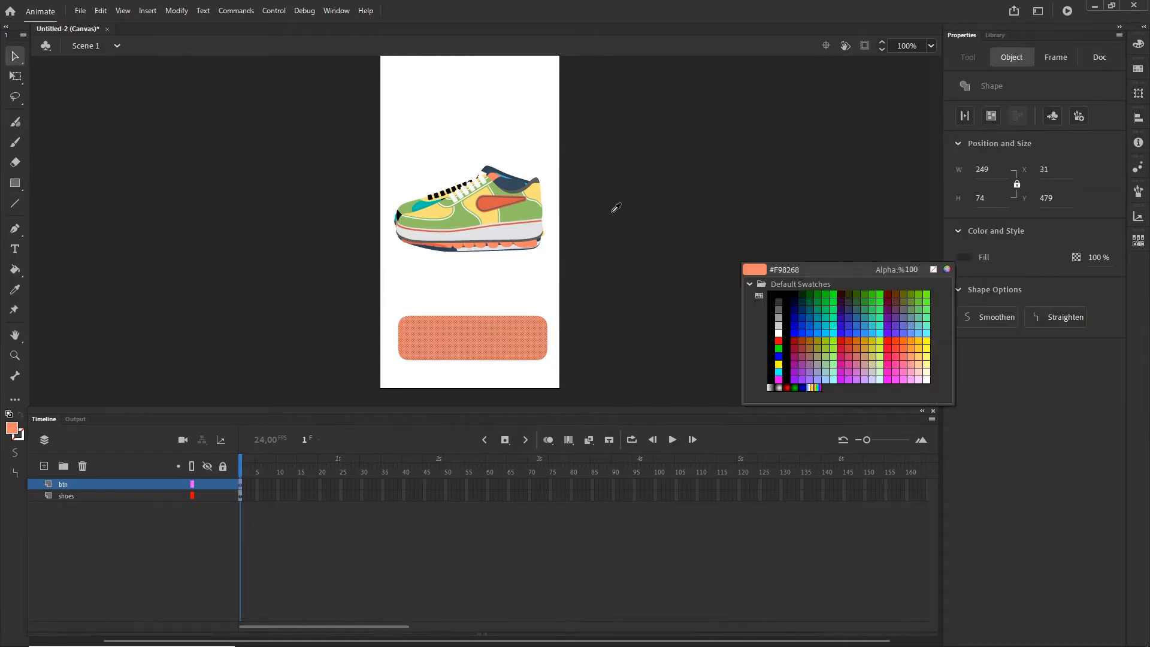
{"action": "left_click", "coordinate": [534, 245]}
{"action": "left_click", "coordinate": [723, 259]}
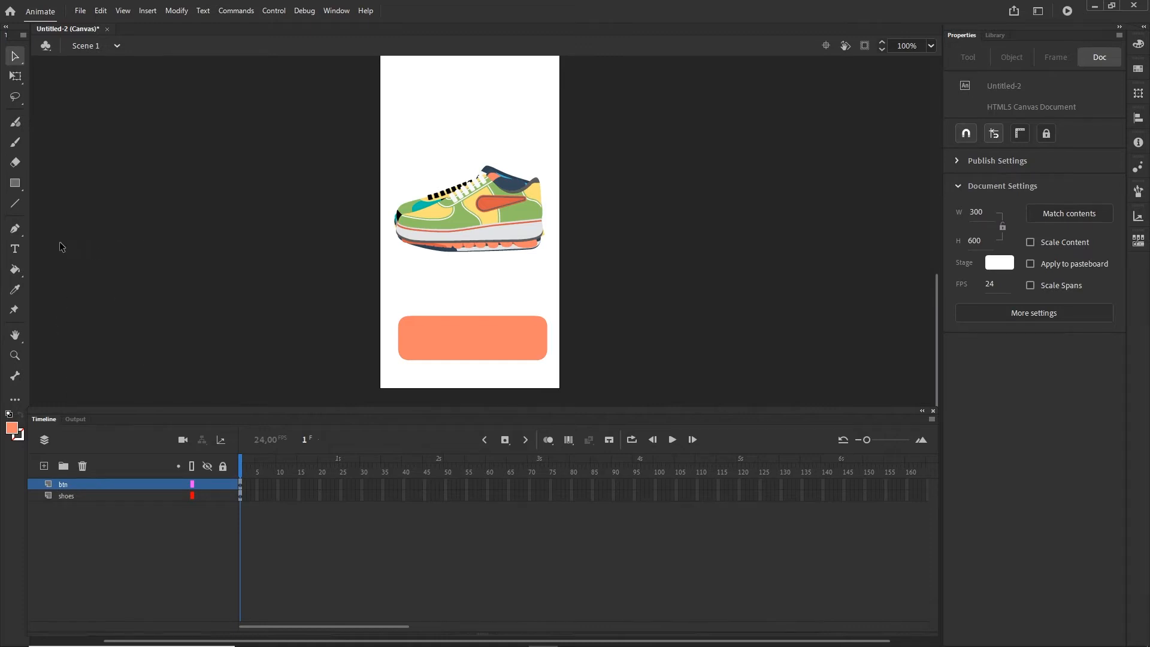
Step: Add the white static text "get discount" in 39 pt Lato Regular over the orange button
{"action": "left_click", "coordinate": [15, 249]}
{"action": "left_click", "coordinate": [964, 236]}
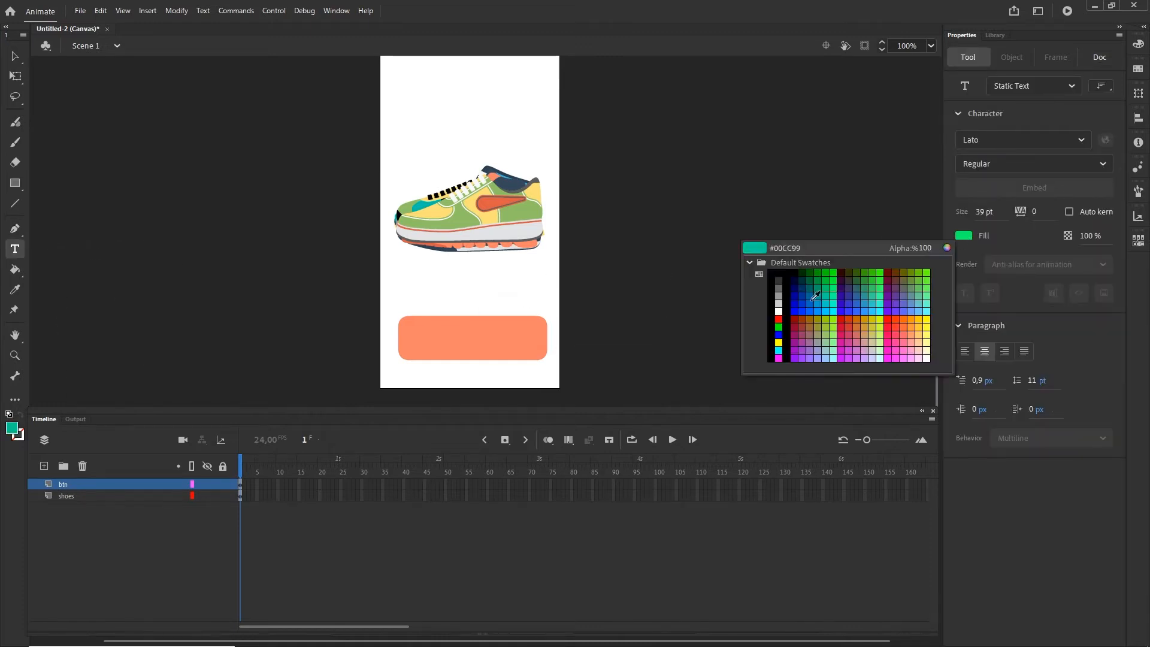
{"action": "left_click", "coordinate": [780, 312]}
{"action": "left_click", "coordinate": [430, 322]}
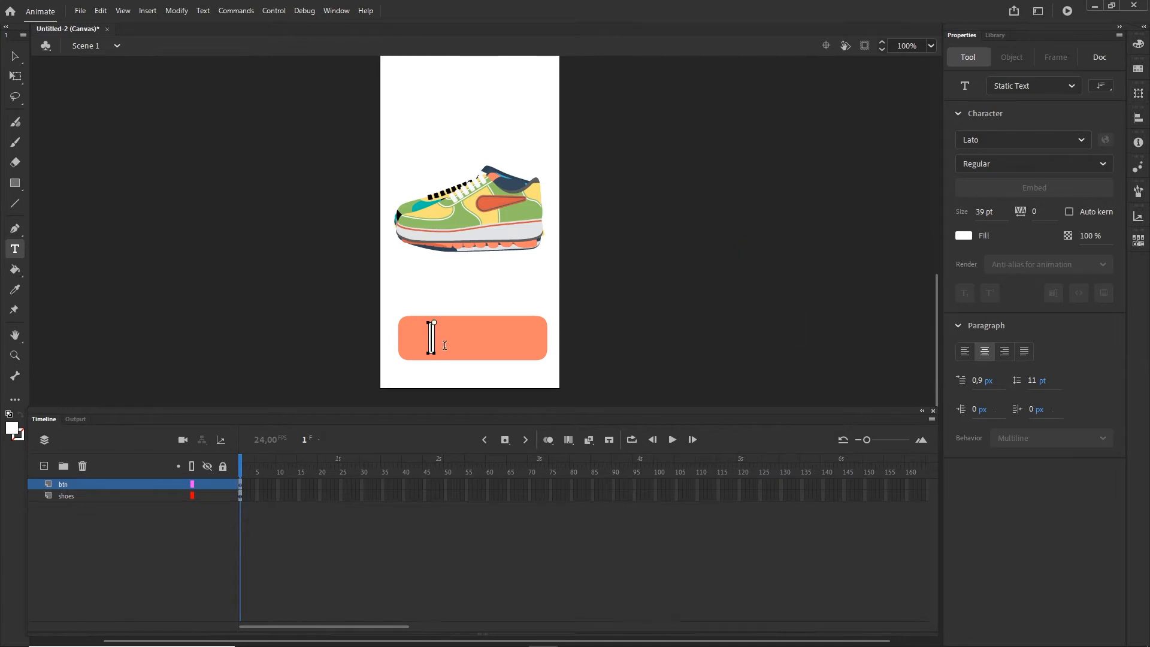
{"action": "type", "text": "get"}
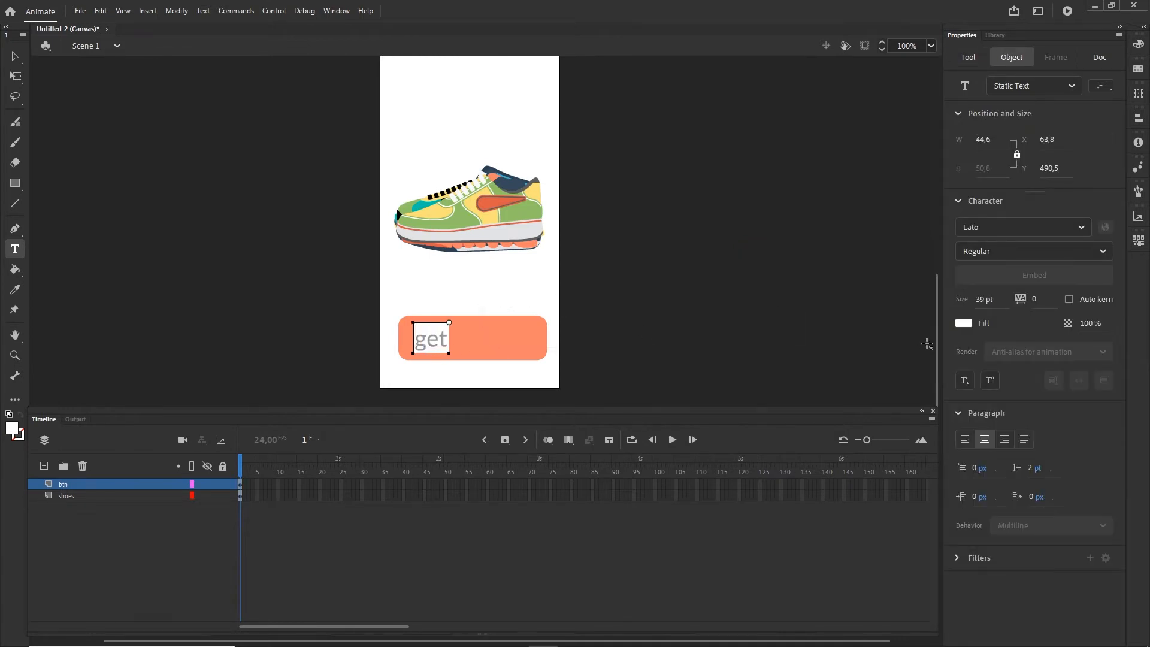
{"action": "type", "text": " discount"}
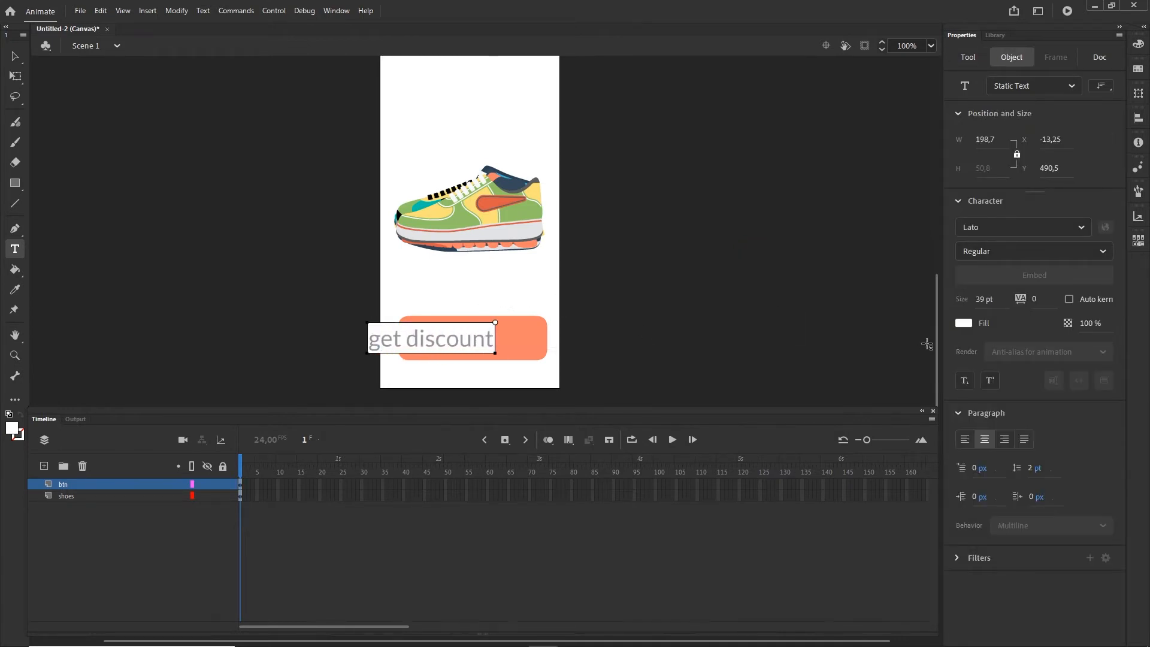
{"action": "left_click", "coordinate": [15, 56]}
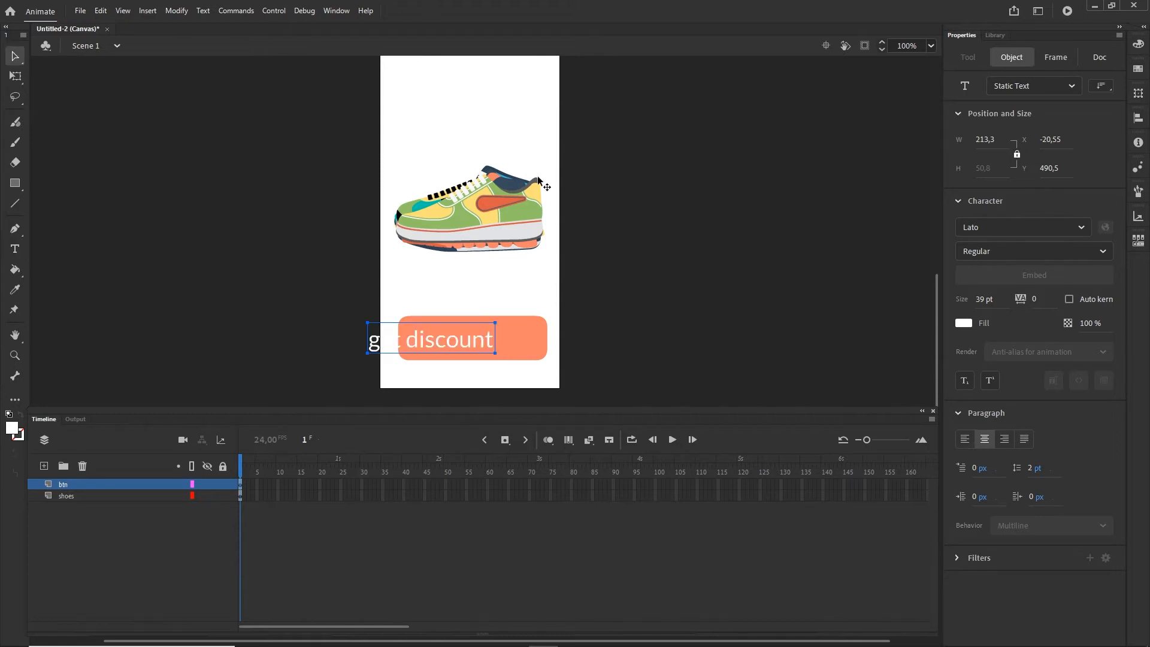
Step: Move the "get discount" text onto the orange button, to about X 42.45 and Y 488.5
{"action": "left_click", "coordinate": [697, 322]}
{"action": "left_click", "coordinate": [488, 343]}
{"action": "key", "text": "shift+Right"}
{"action": "key", "text": "shift+Right"}
{"action": "key", "text": "shift+Right"}
{"action": "key", "text": "shift+Right"}
{"action": "key", "text": "shift+Right"}
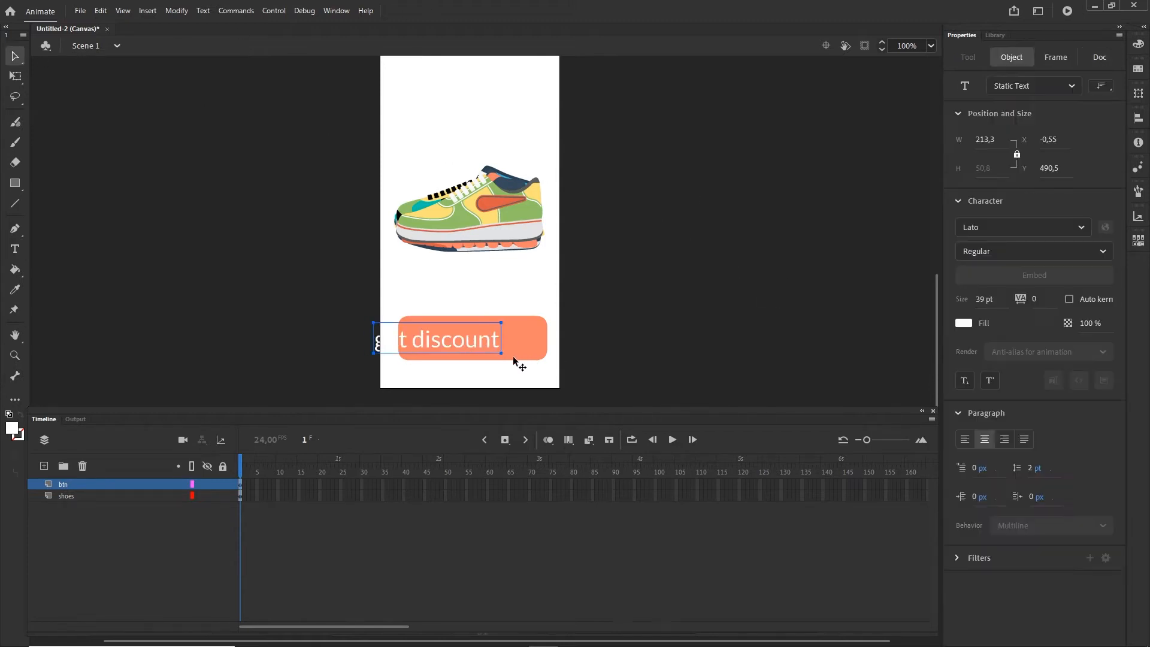
{"action": "key", "text": "shift+Right"}
{"action": "key", "text": "Right"}
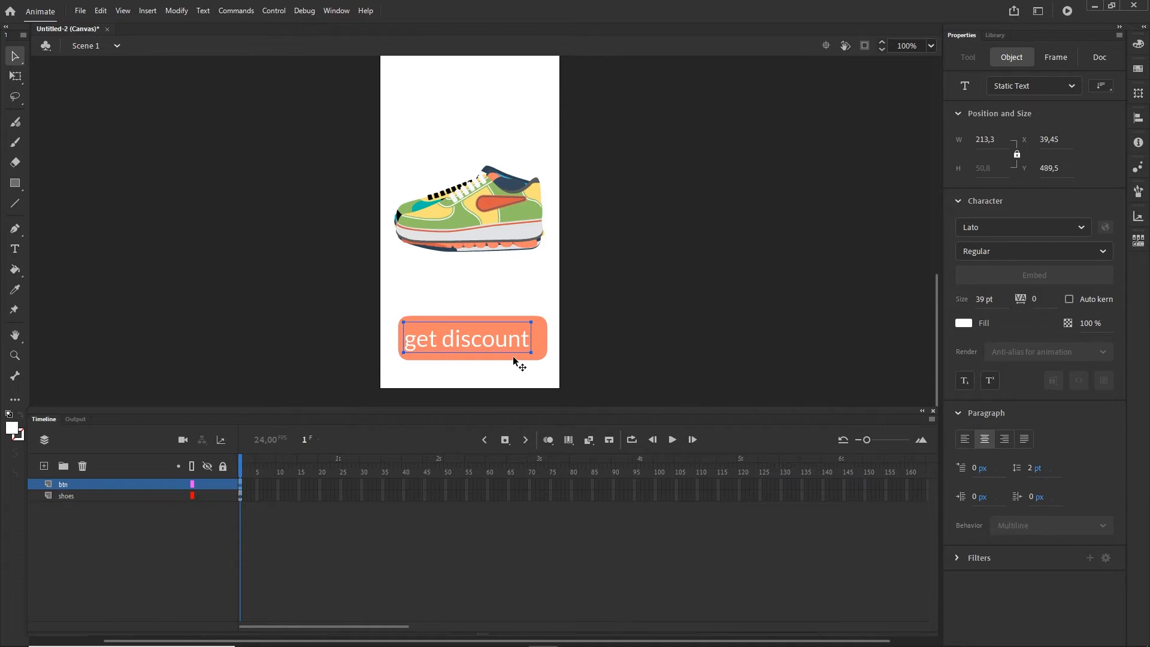
{"action": "key", "text": "Up"}
{"action": "key", "text": "Up"}
{"action": "key", "text": "Right"}
{"action": "key", "text": "Right"}
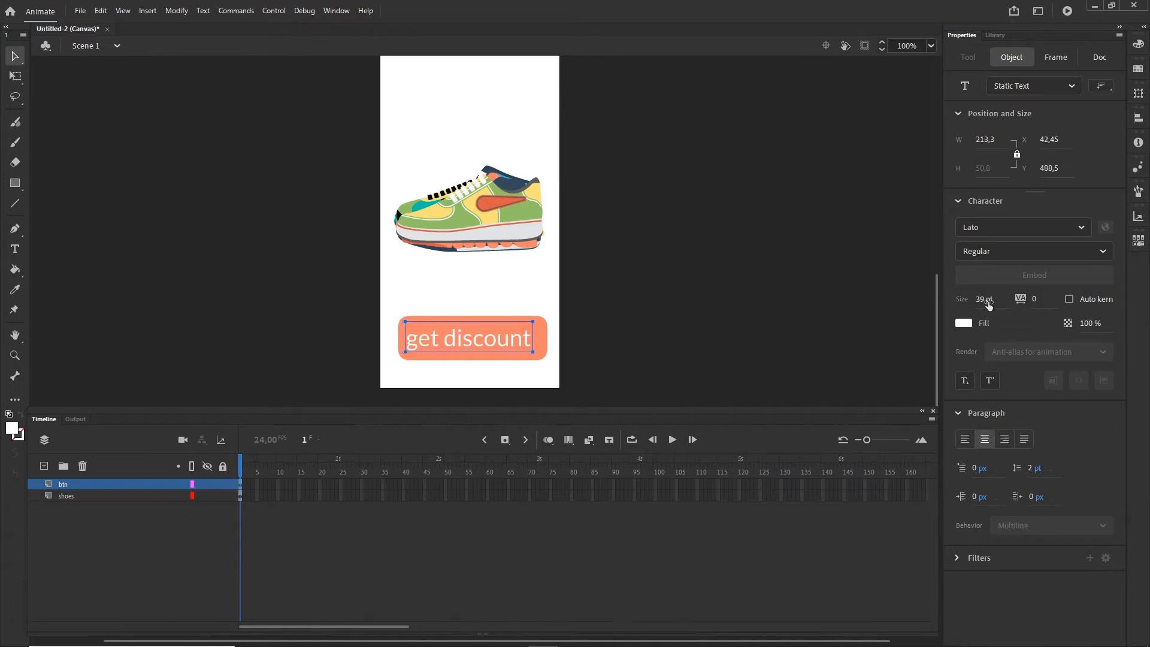
Step: Reduce the "get discount" text to 32 pt and recentre it on the button at X 62.25, Y 493.5
{"action": "left_click_drag", "start_coordinate": [988, 302], "coordinate": [977, 301]}
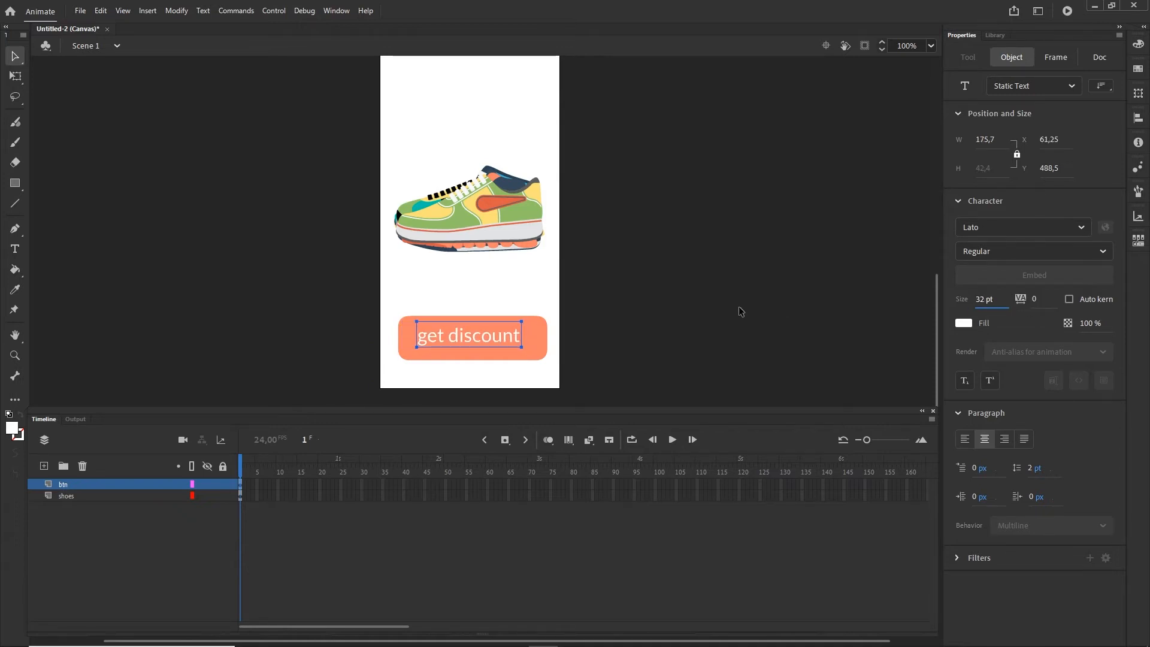
{"action": "left_click", "coordinate": [740, 314]}
{"action": "left_click", "coordinate": [525, 349]}
{"action": "key", "text": "Down"}
{"action": "key", "text": "Down"}
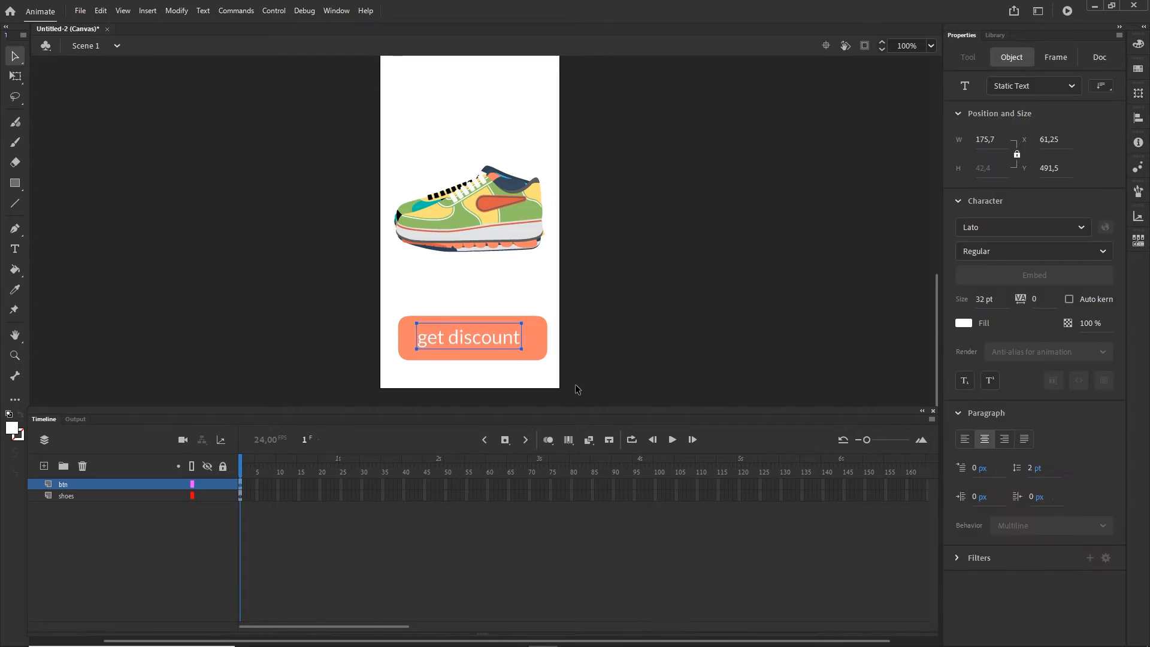
{"action": "key", "text": "Down"}
{"action": "key", "text": "Right"}
{"action": "key", "text": "Down"}
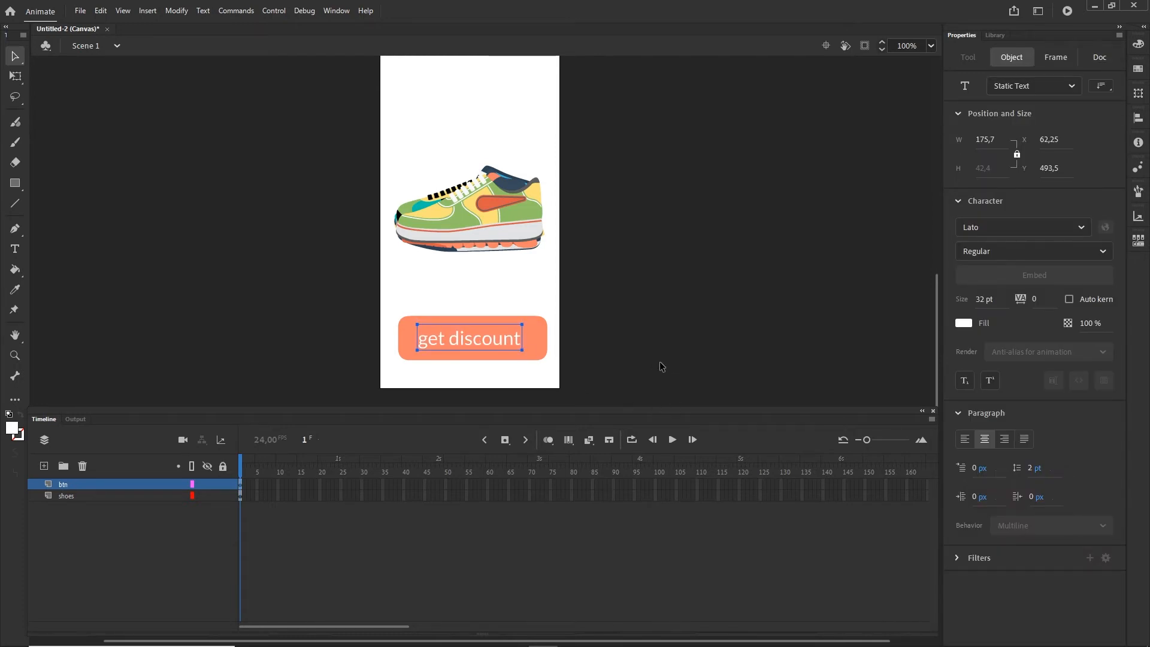
Step: Convert the orange rectangle and its "get discount" text into a movie clip symbol named btnShoes
{"action": "left_click", "coordinate": [618, 368]}
{"action": "left_click_drag", "start_coordinate": [589, 363], "coordinate": [286, 306]}
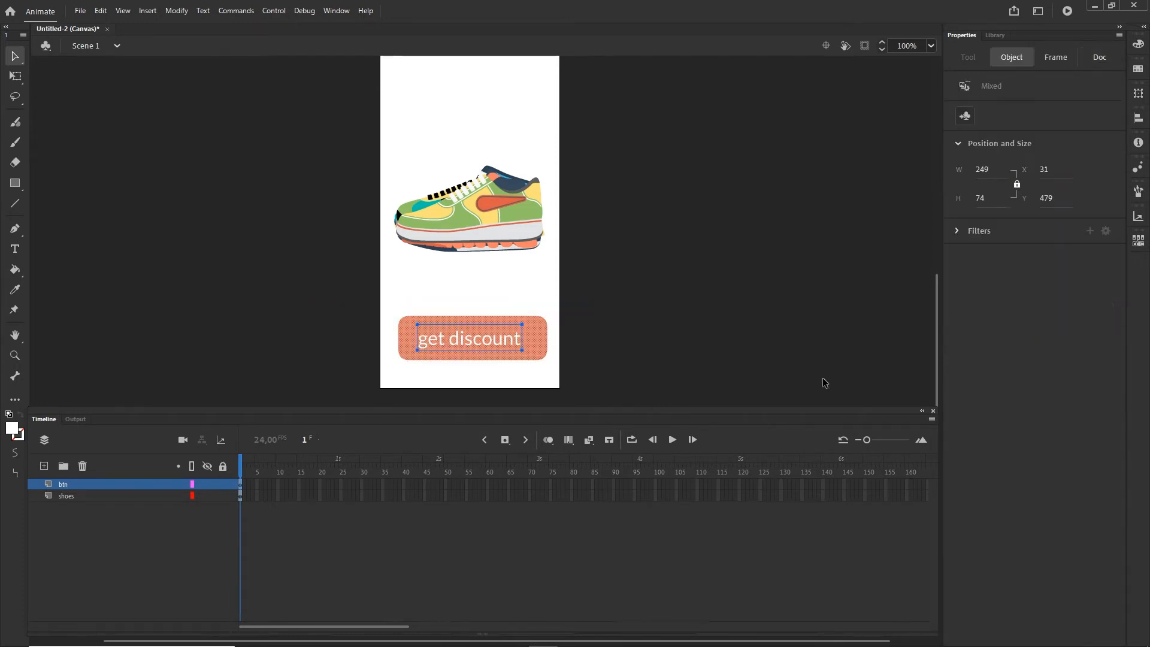
{"action": "key", "text": "F8"}
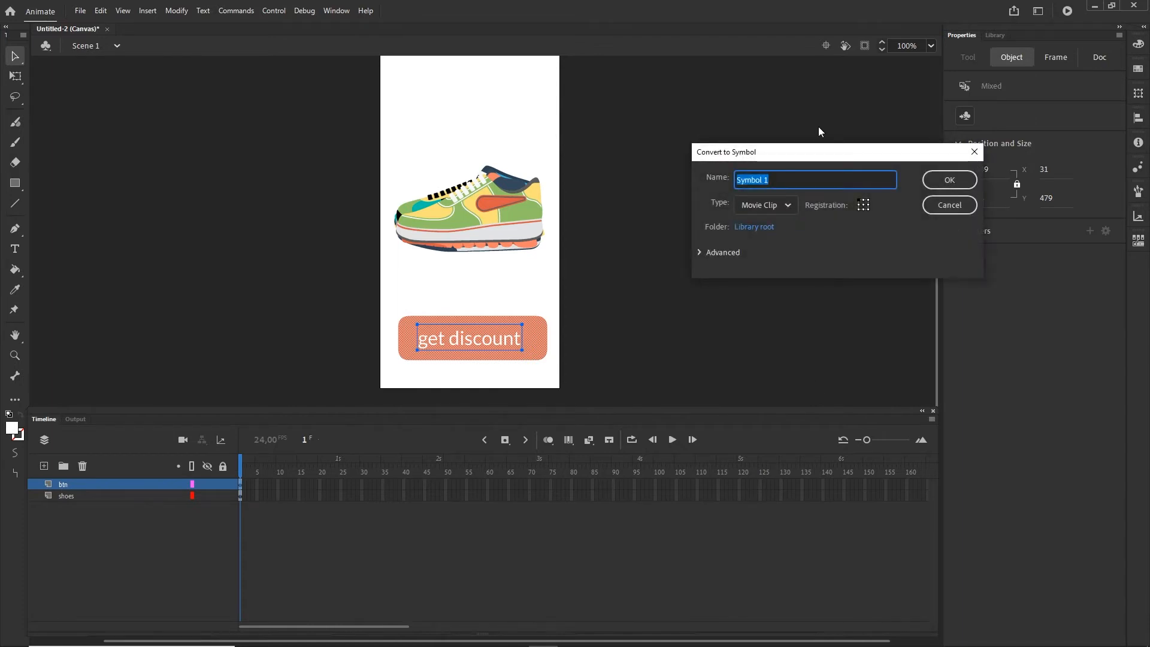
{"action": "type", "text": "btn"}
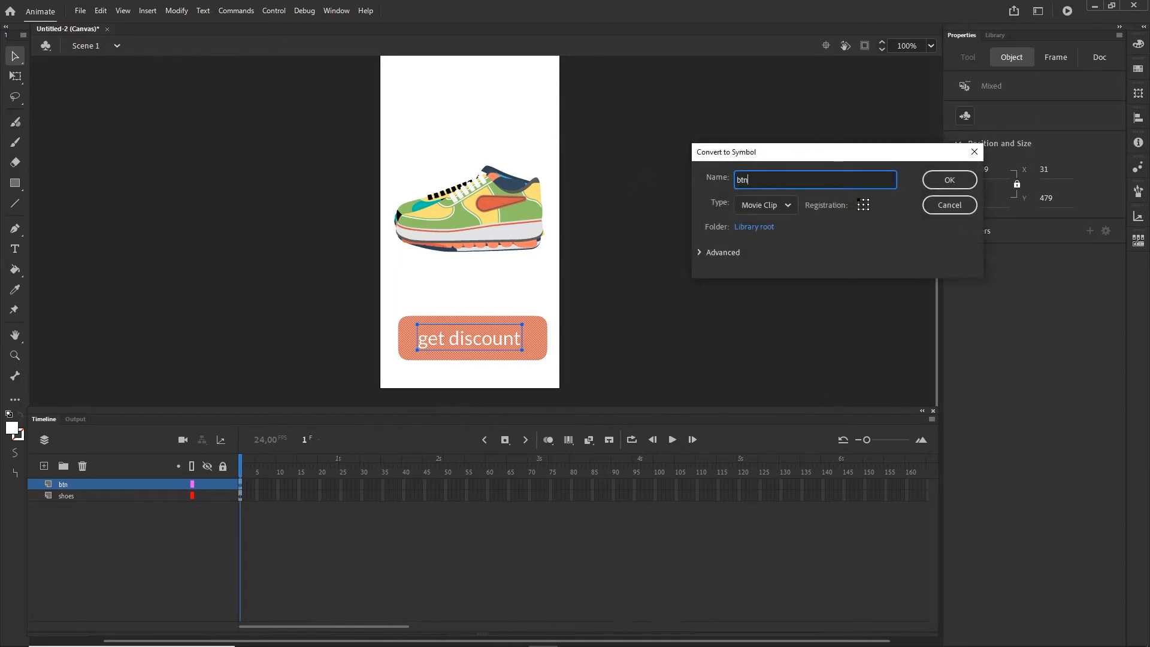
{"action": "type", "text": "Shoes"}
{"action": "left_click", "coordinate": [950, 180]}
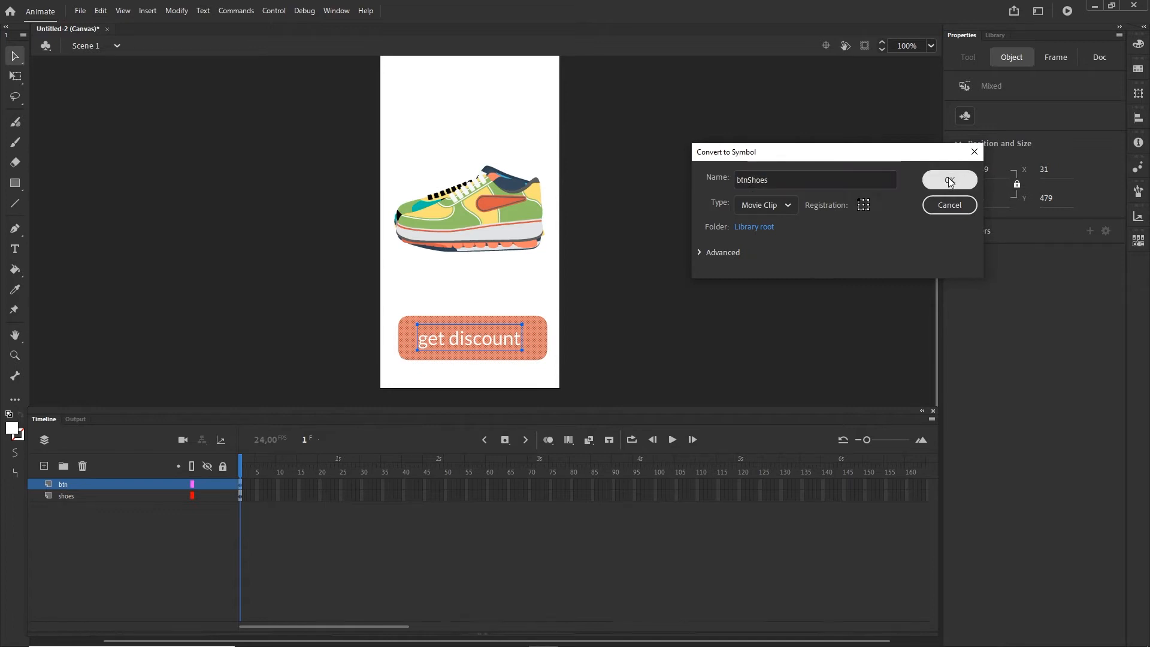
{"action": "left_click", "coordinate": [803, 329]}
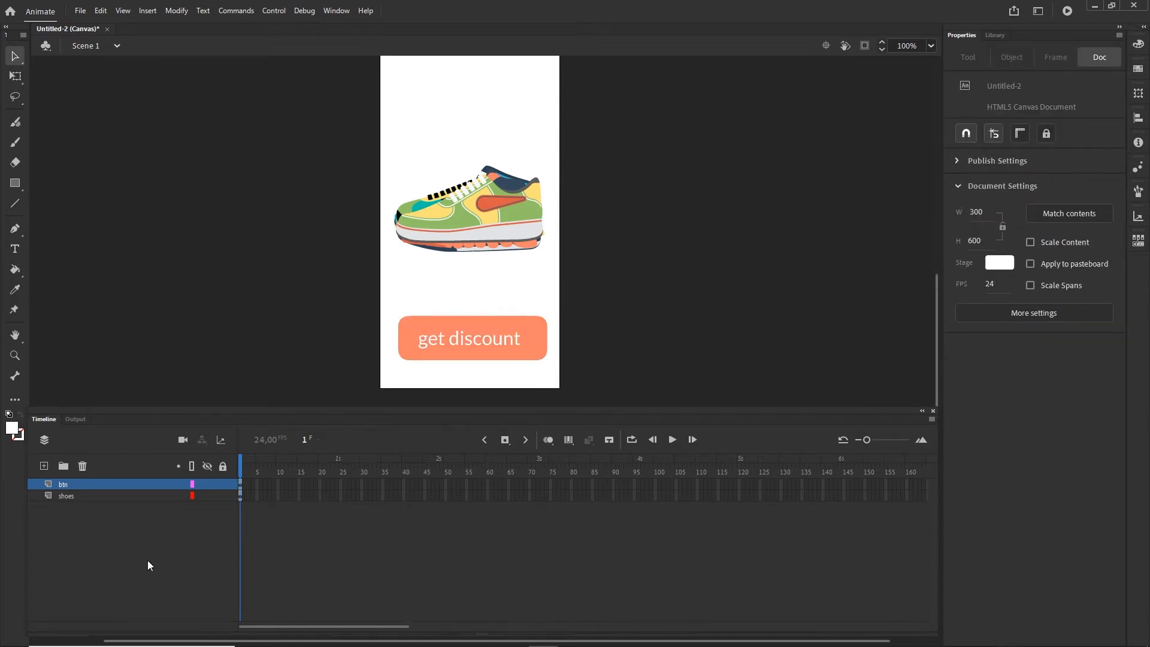
Step: Add a new layer above btn and enter the static text "top shoes" in 38 pt Lato Regular above the shoe
{"action": "left_click", "coordinate": [43, 466]}
{"action": "left_click_drag", "start_coordinate": [616, 218], "coordinate": [626, 314]}
{"action": "left_click", "coordinate": [15, 249]}
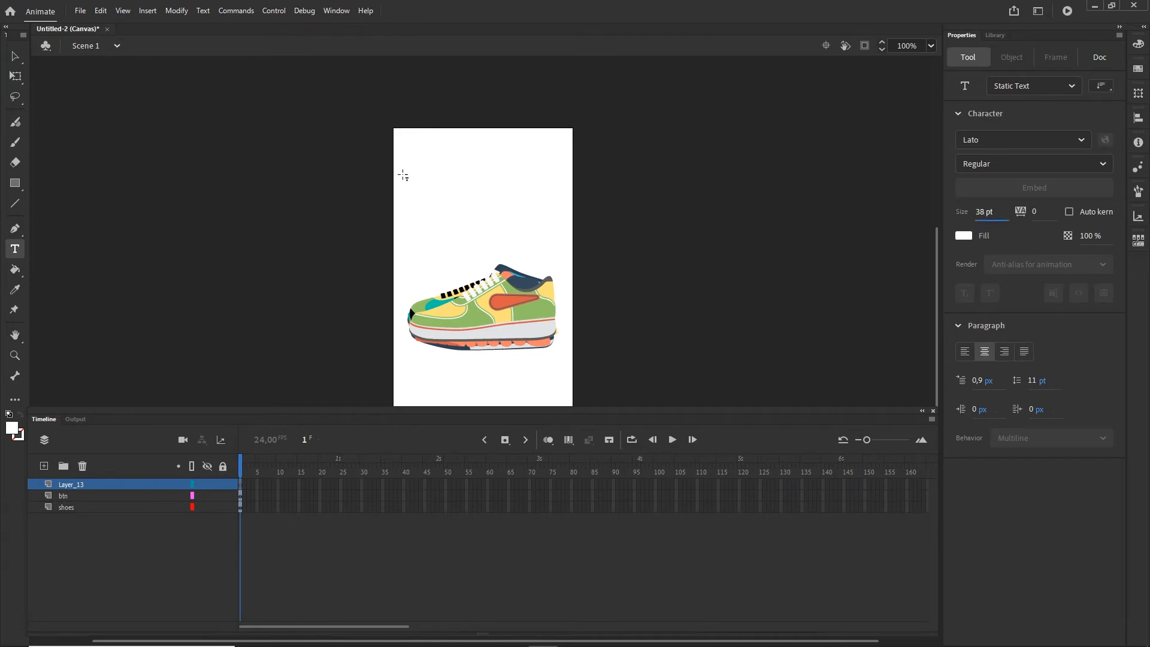
{"action": "left_click", "coordinate": [418, 143]}
{"action": "type", "text": "t"}
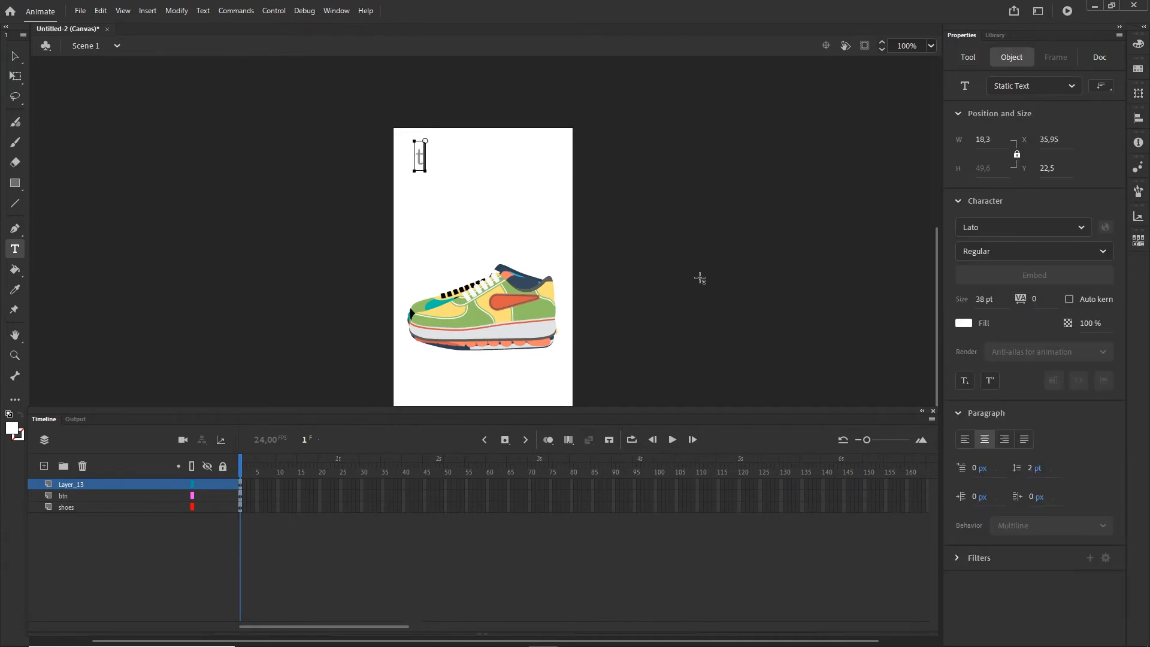
{"action": "type", "text": "op shoes"}
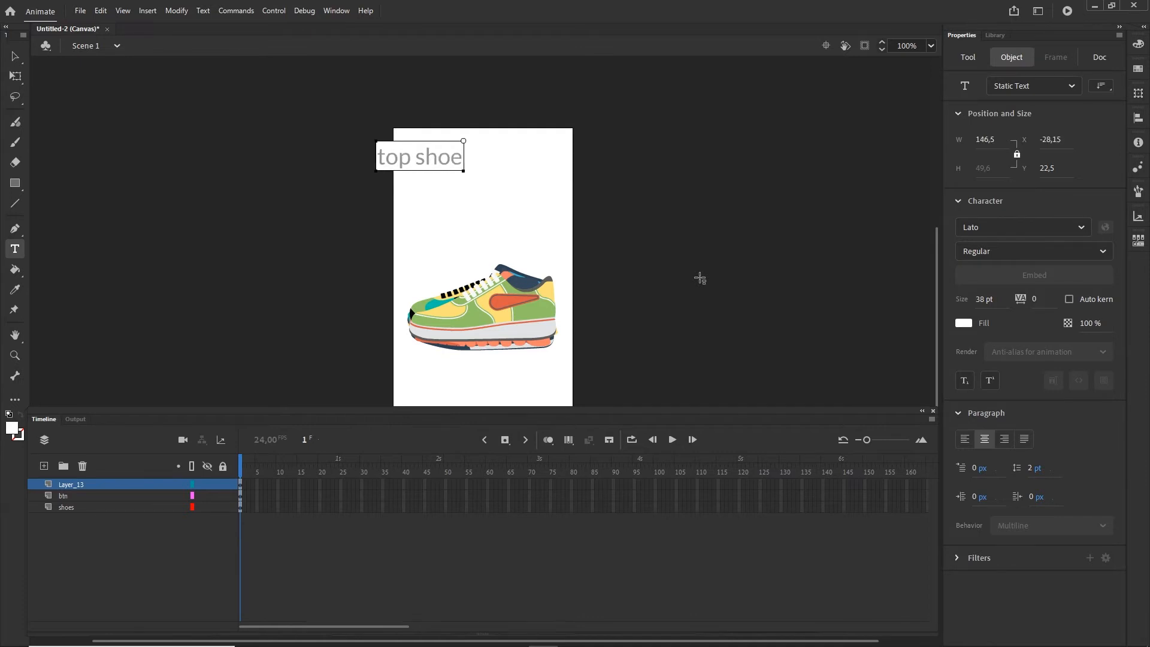
Step: Place the "top shoes" text within the stage above the shoe, fill it dark grey and scale it to about 266 px wide
{"action": "left_click", "coordinate": [15, 56]}
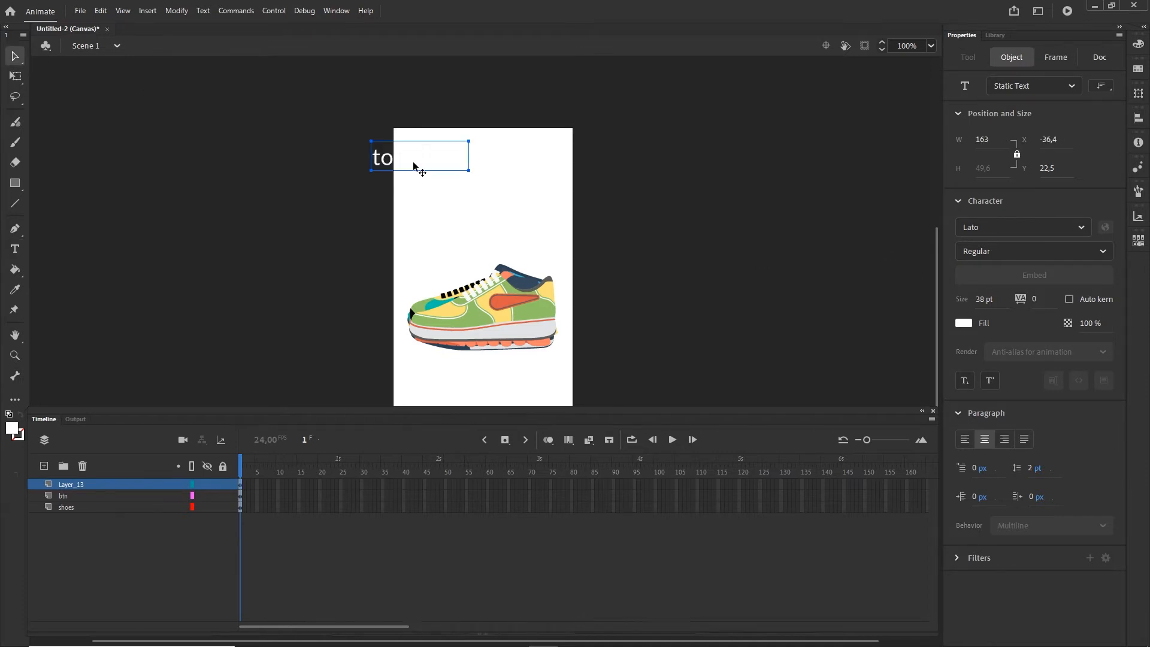
{"action": "left_click_drag", "start_coordinate": [416, 170], "coordinate": [482, 168]}
{"action": "left_click", "coordinate": [964, 323]}
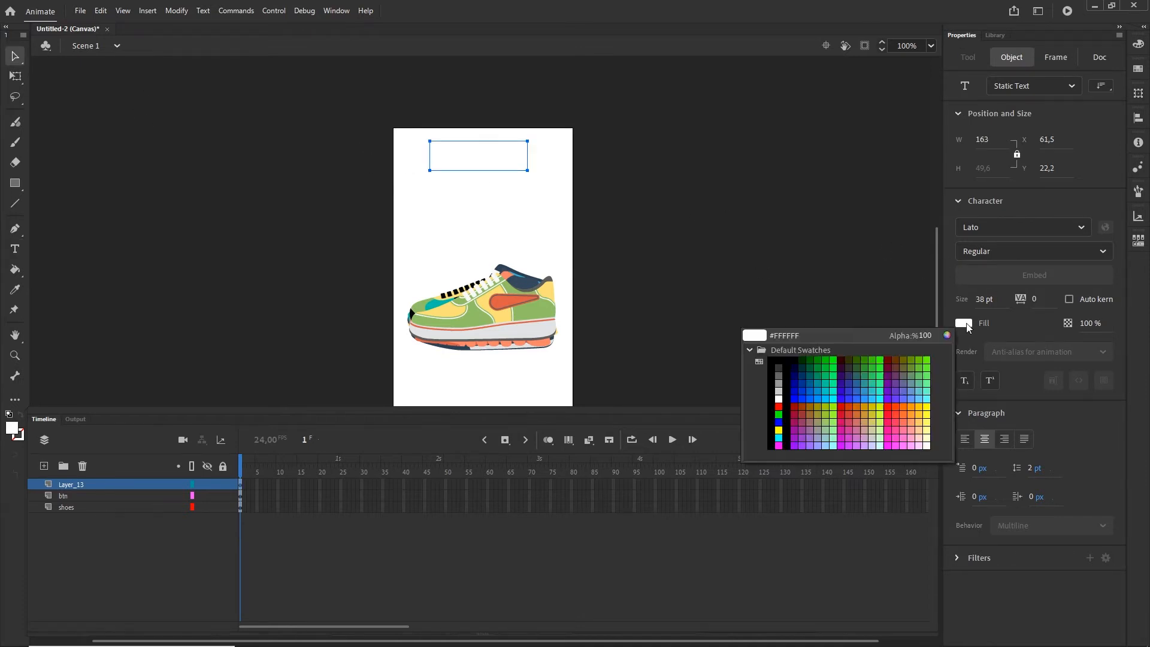
{"action": "left_click", "coordinate": [736, 308]}
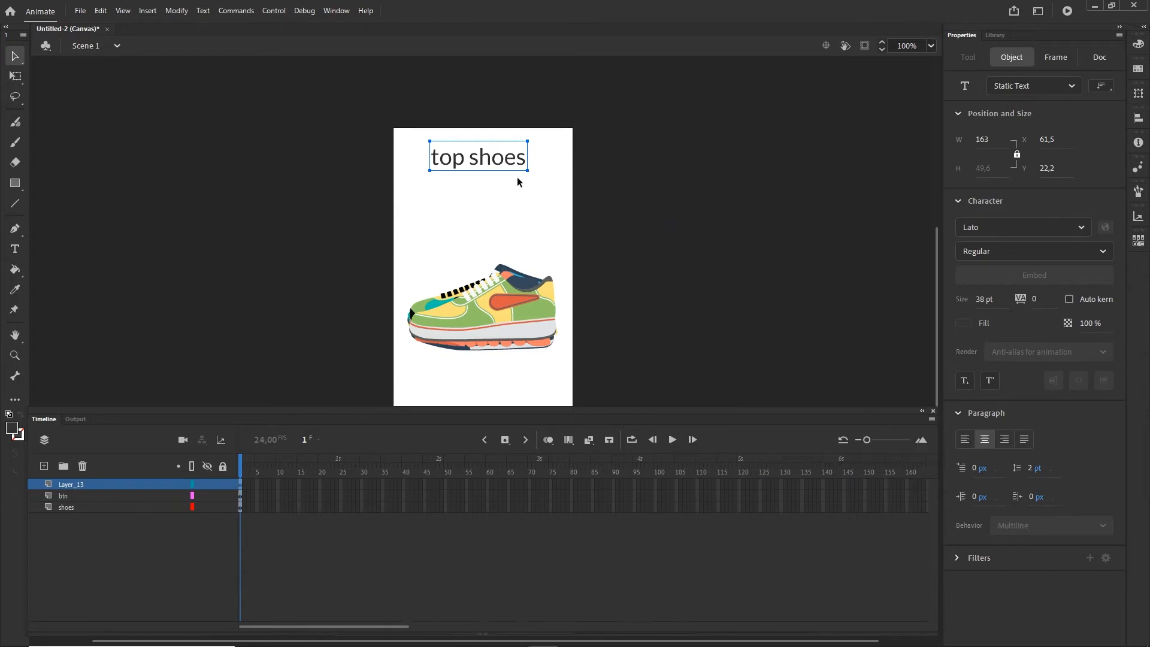
{"action": "key", "text": "q"}
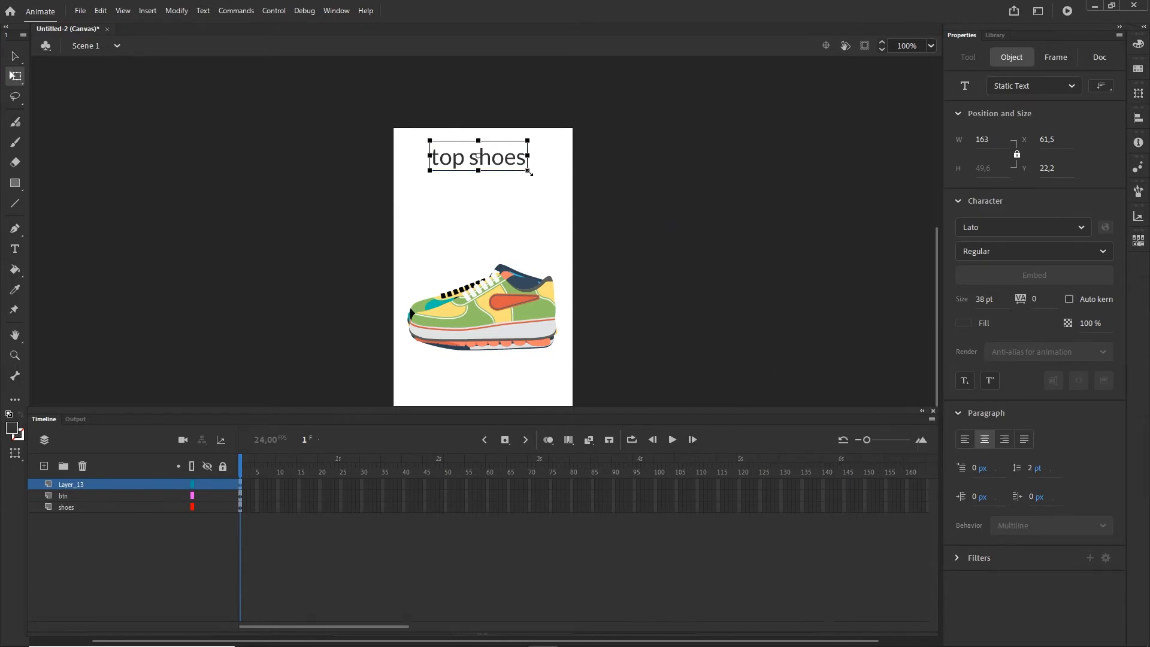
{"action": "mouse_move", "coordinate": [530, 173]}
{"action": "left_mouse_down"}
{"action": "mouse_move", "coordinate": [561, 190]}
{"action": "mouse_move", "coordinate": [521, 185]}
{"action": "left_mouse_up"}
{"action": "left_click", "coordinate": [703, 239]}
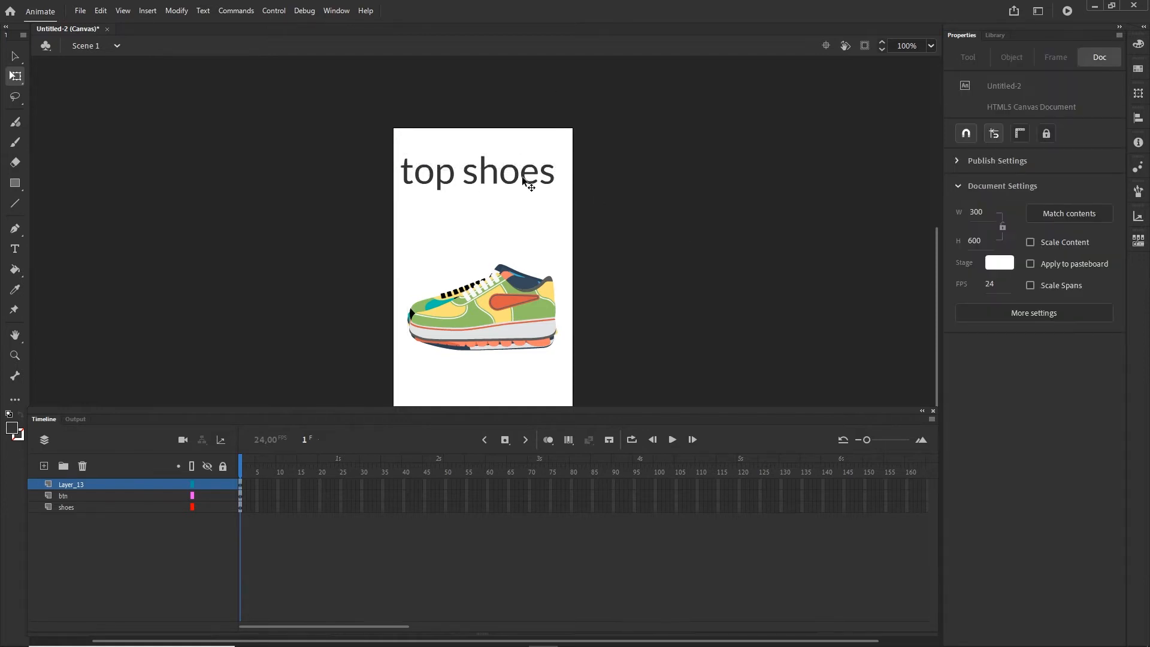
Step: Recolour the "top shoes" heading with the green sampled from the shoe
{"action": "left_click", "coordinate": [522, 180]}
{"action": "left_click", "coordinate": [965, 324]}
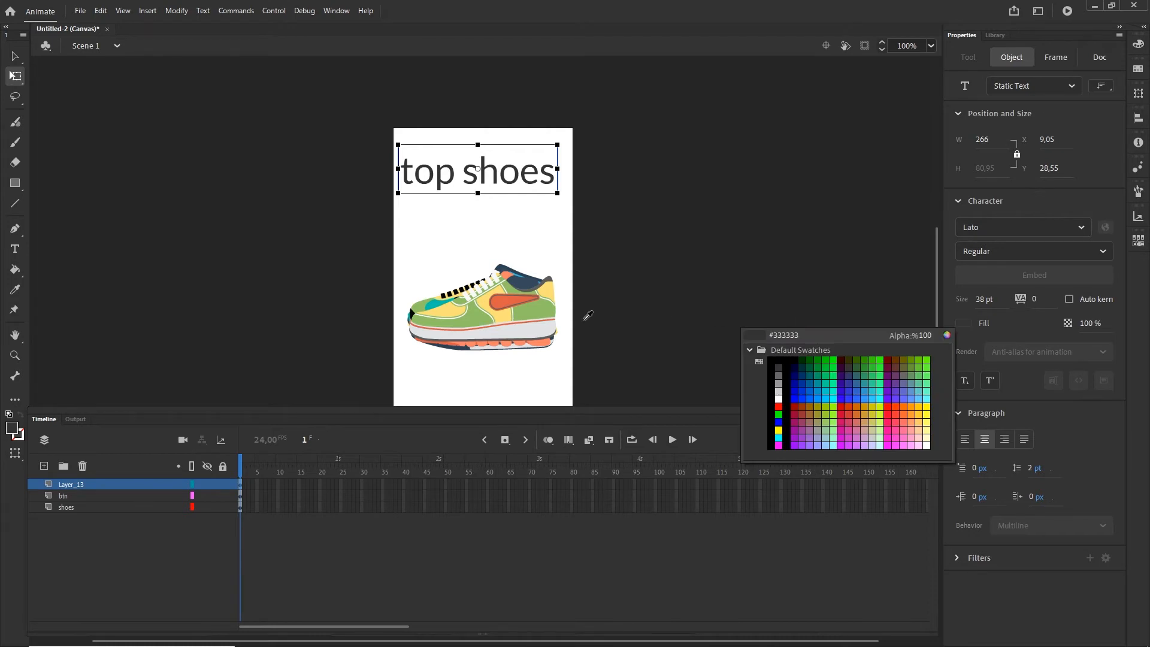
{"action": "left_click", "coordinate": [542, 308]}
{"action": "left_click", "coordinate": [554, 196]}
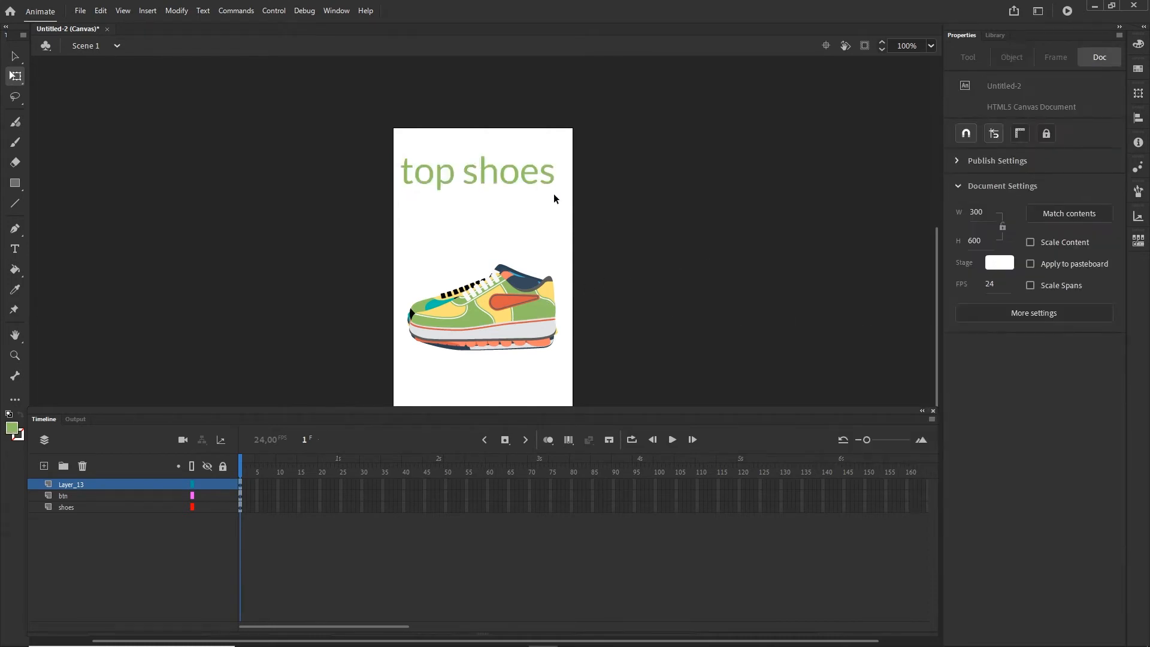
Step: Set the "top shoes" heading to Lato Bold Italic and move it down to Y 47.55
{"action": "left_click", "coordinate": [514, 179]}
{"action": "left_click", "coordinate": [1102, 252]}
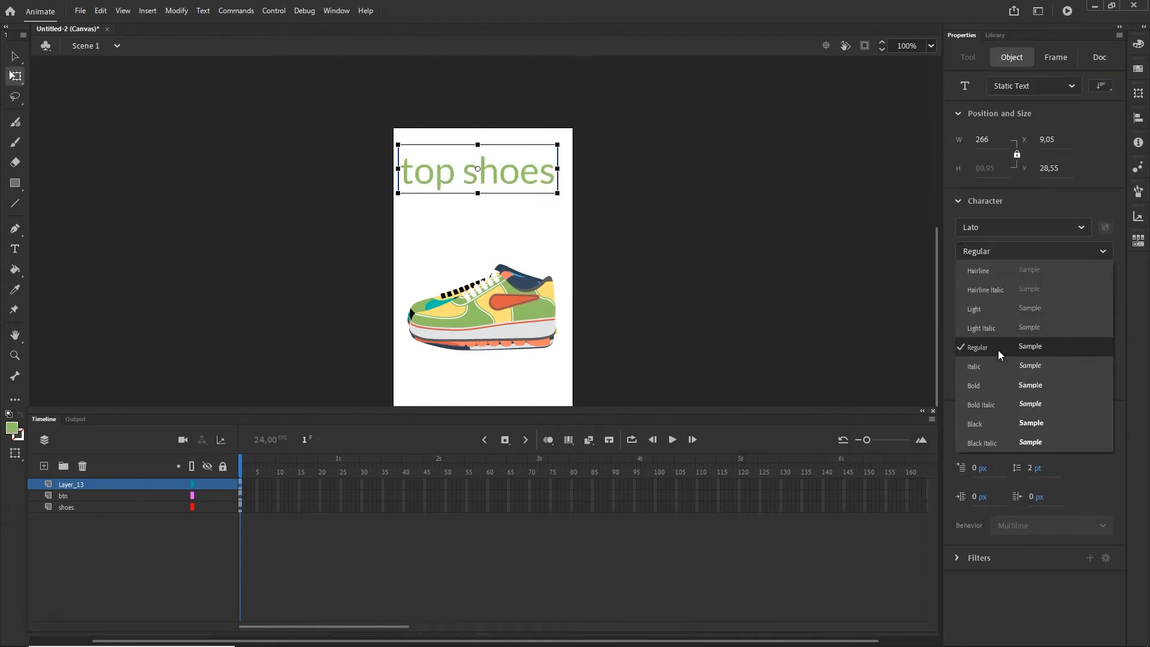
{"action": "left_click", "coordinate": [981, 407]}
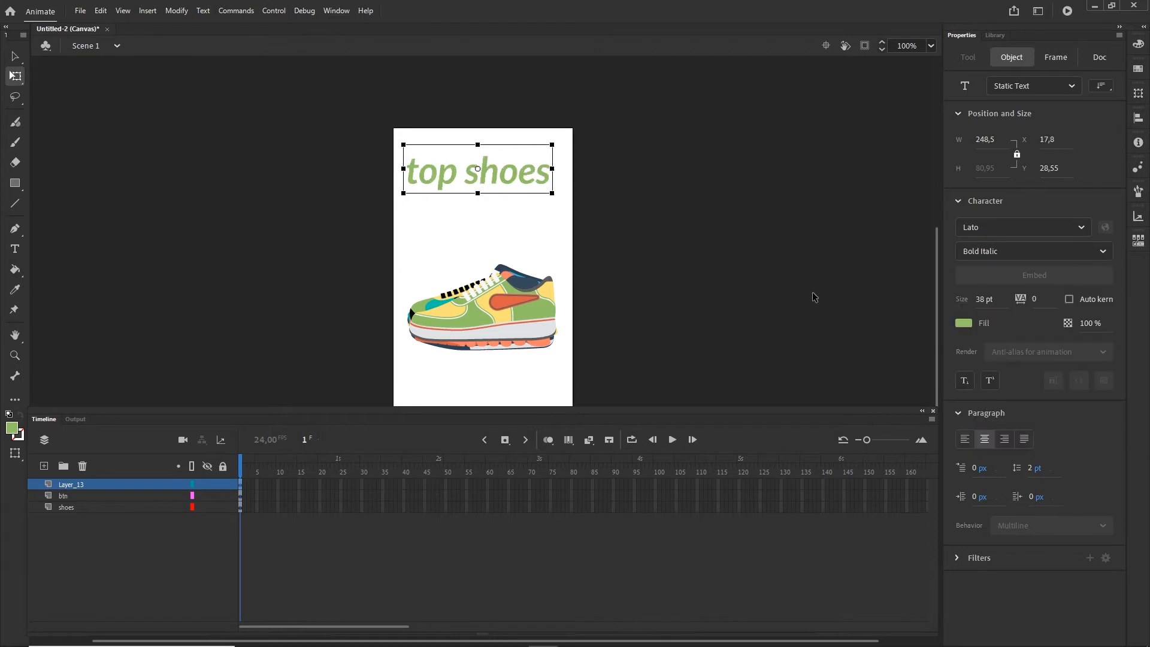
{"action": "left_click", "coordinate": [621, 286]}
{"action": "left_click_drag", "start_coordinate": [547, 207], "coordinate": [530, 156]}
{"action": "scroll", "coordinate": [569, 227], "scroll_direction": "down", "scroll_amount": 1}
{"action": "left_click", "coordinate": [786, 286]}
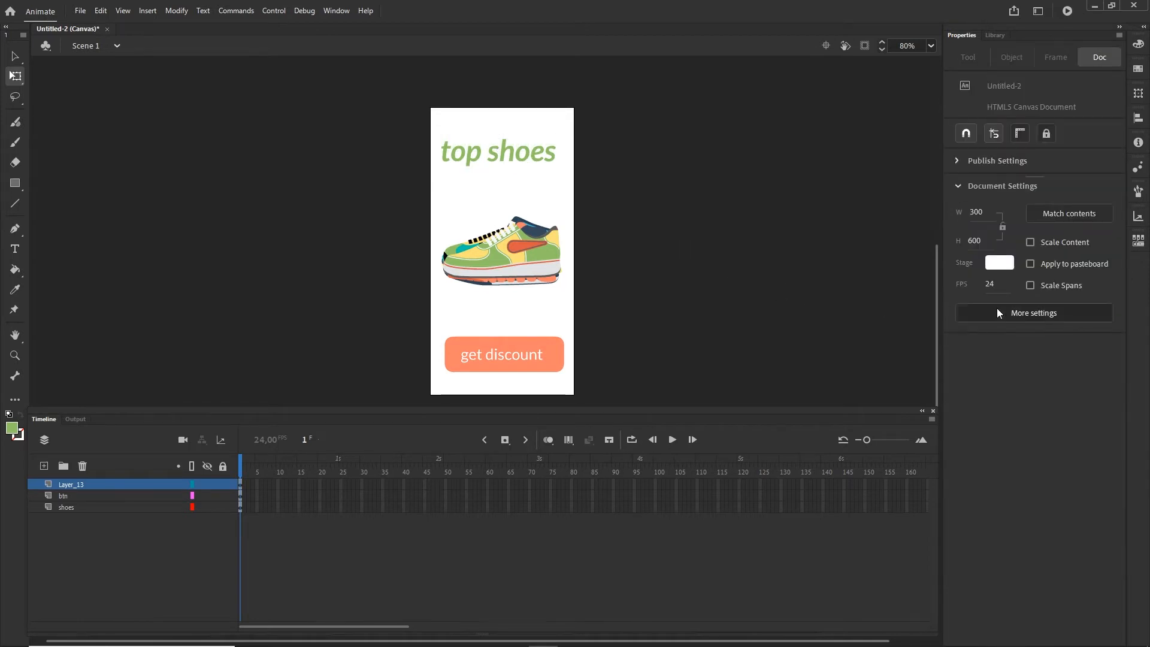
Step: Change the stage background colour to a pale cyan with the colour picker
{"action": "left_click", "coordinate": [999, 266]}
{"action": "left_click", "coordinate": [962, 340]}
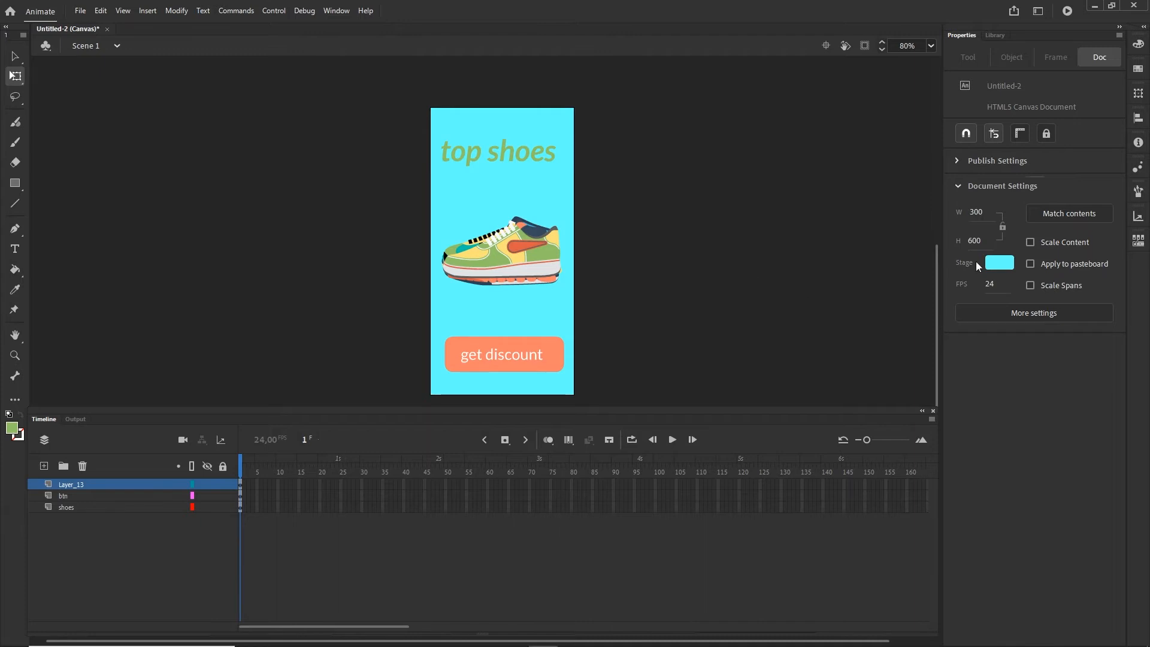
{"action": "left_click", "coordinate": [999, 265]}
{"action": "left_click", "coordinate": [975, 281]}
{"action": "left_click", "coordinate": [801, 214]}
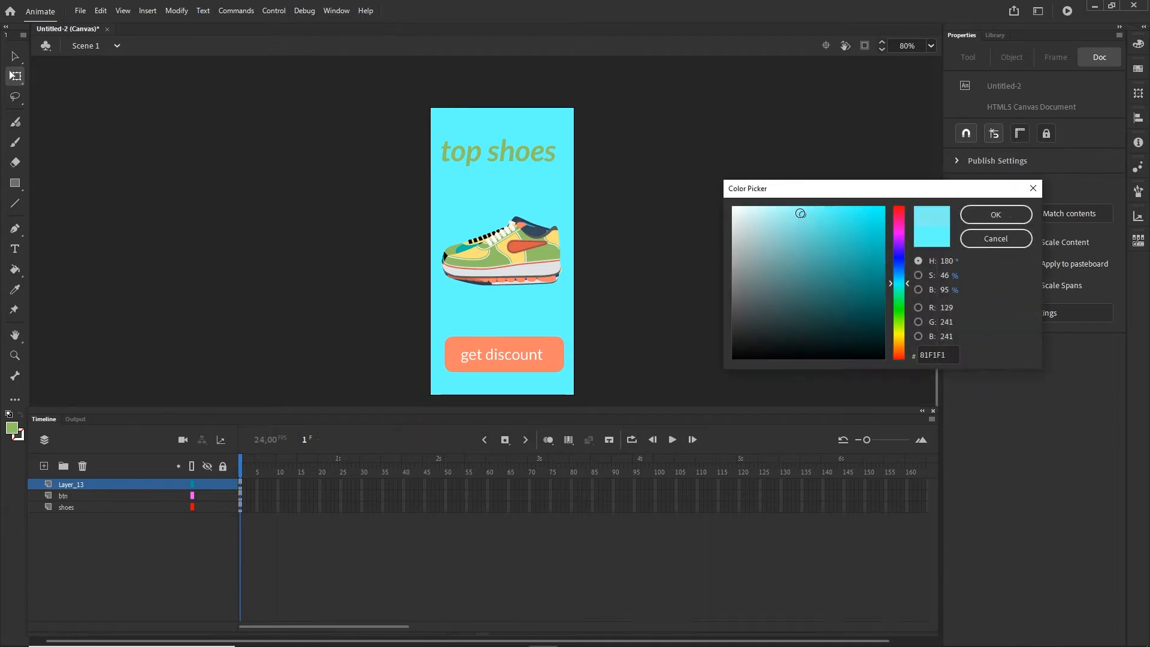
{"action": "left_click", "coordinate": [774, 205]}
{"action": "left_click", "coordinate": [1006, 220]}
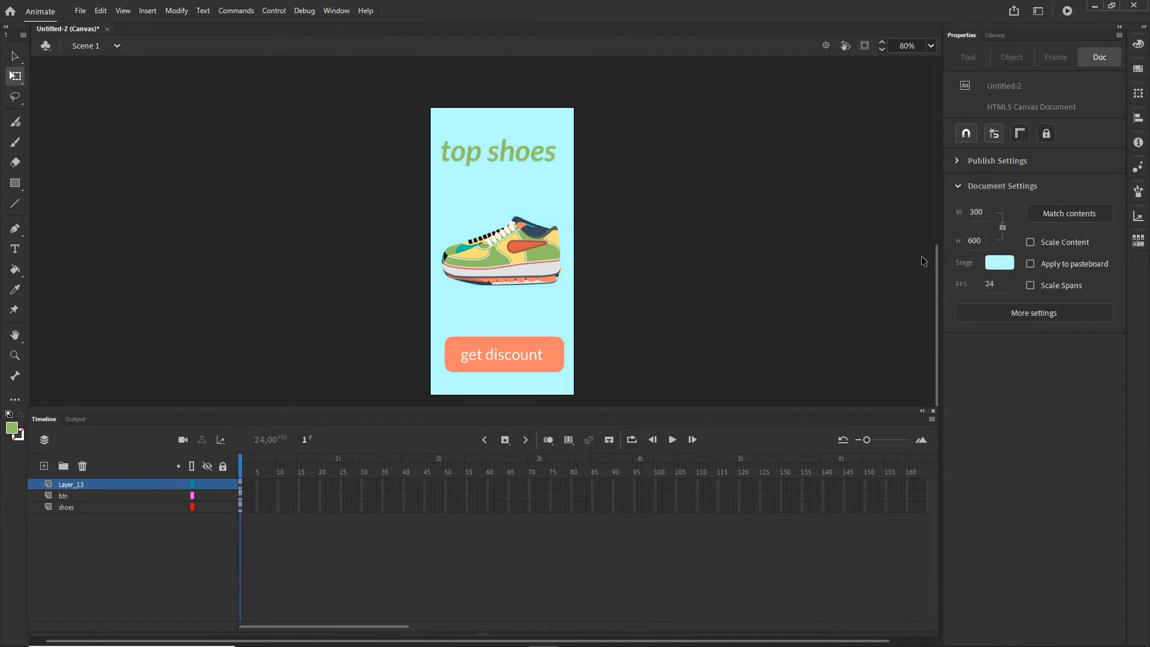
Step: Recolour the "top shoes" heading with the orange sampled from the "get discount" button
{"action": "left_click", "coordinate": [519, 152]}
{"action": "left_click", "coordinate": [965, 325]}
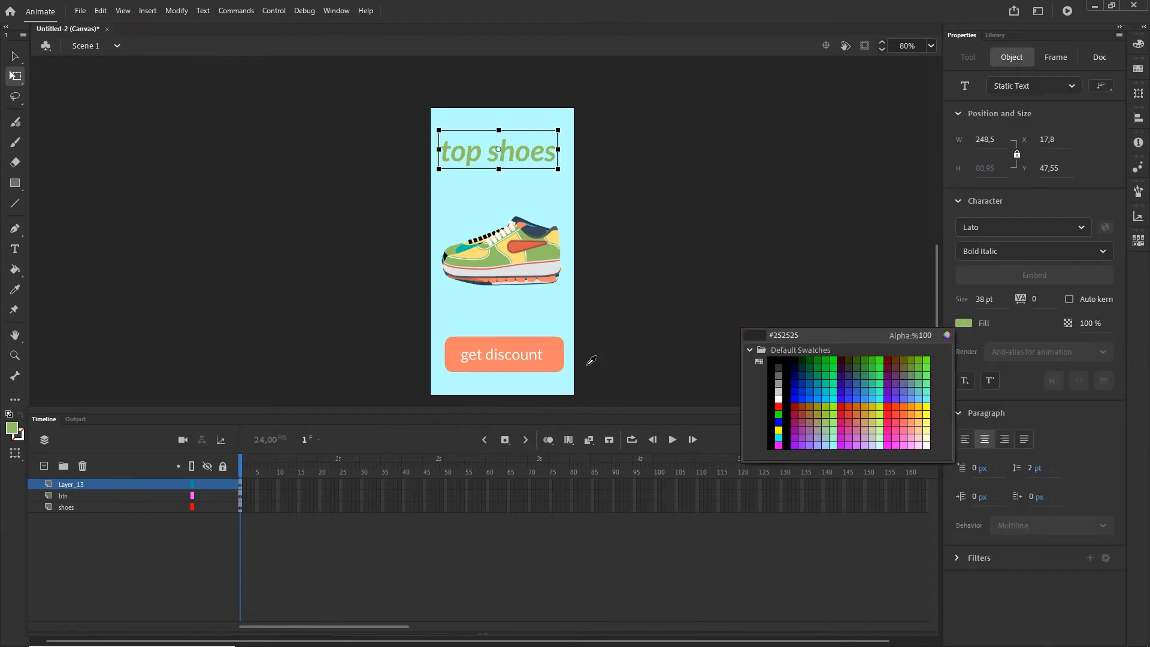
{"action": "left_click", "coordinate": [557, 350]}
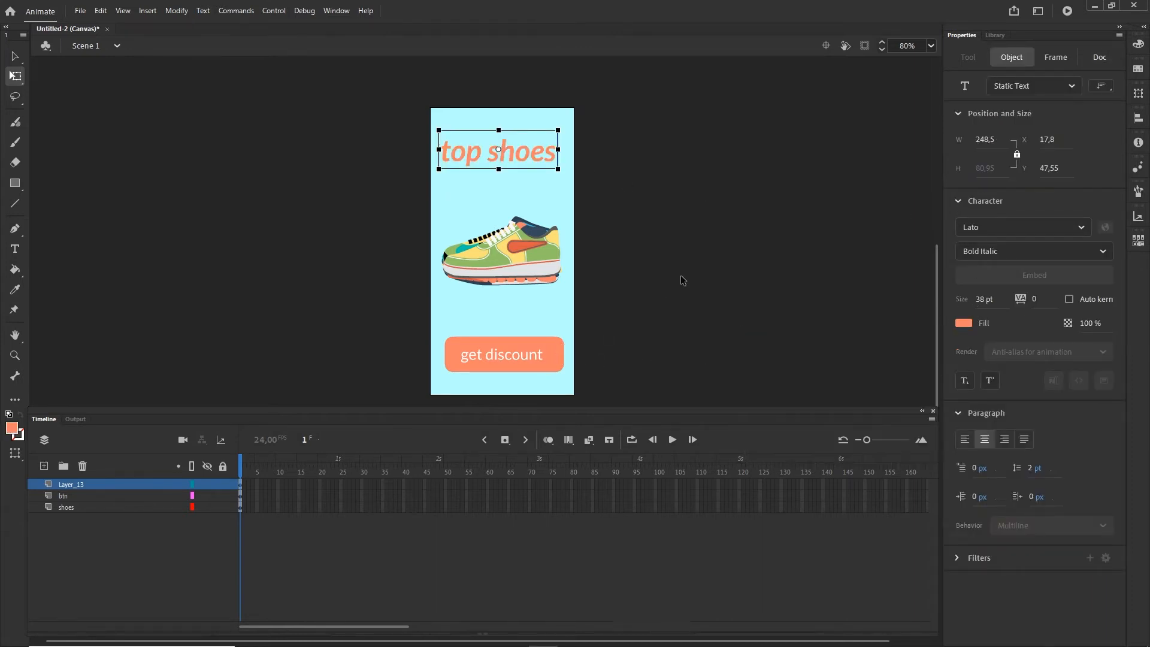
{"action": "left_click", "coordinate": [683, 278]}
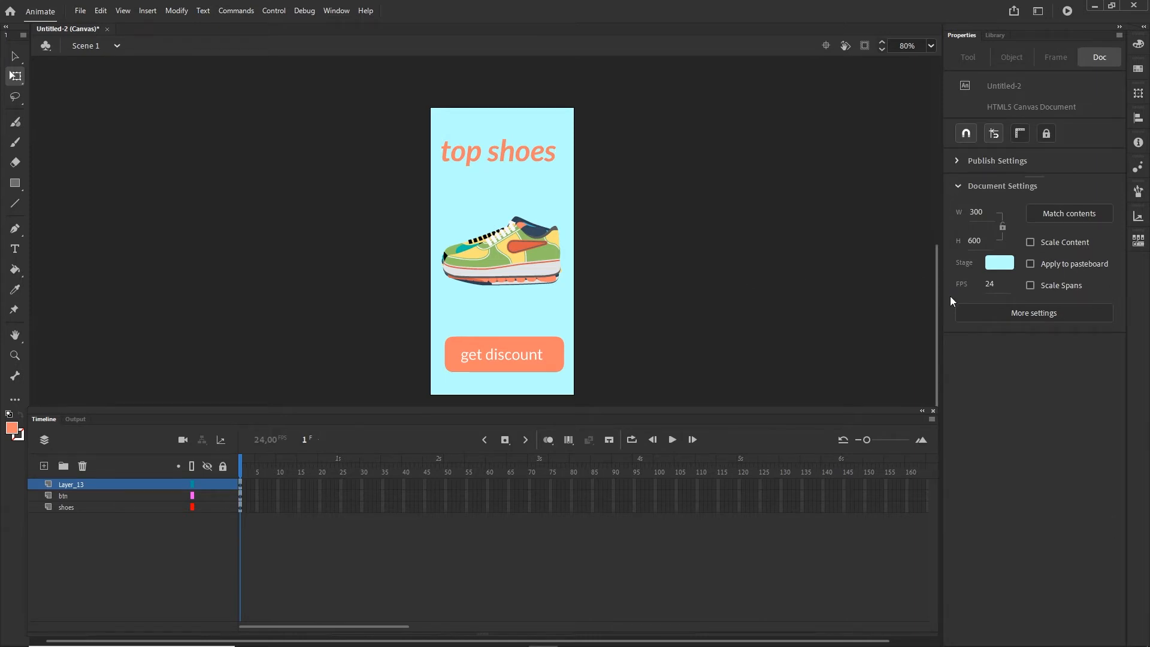
Step: Open the shoes movie clip and distribute all its stacked shoe groups to separate layers
{"action": "left_click_drag", "start_coordinate": [746, 272], "coordinate": [733, 237]}
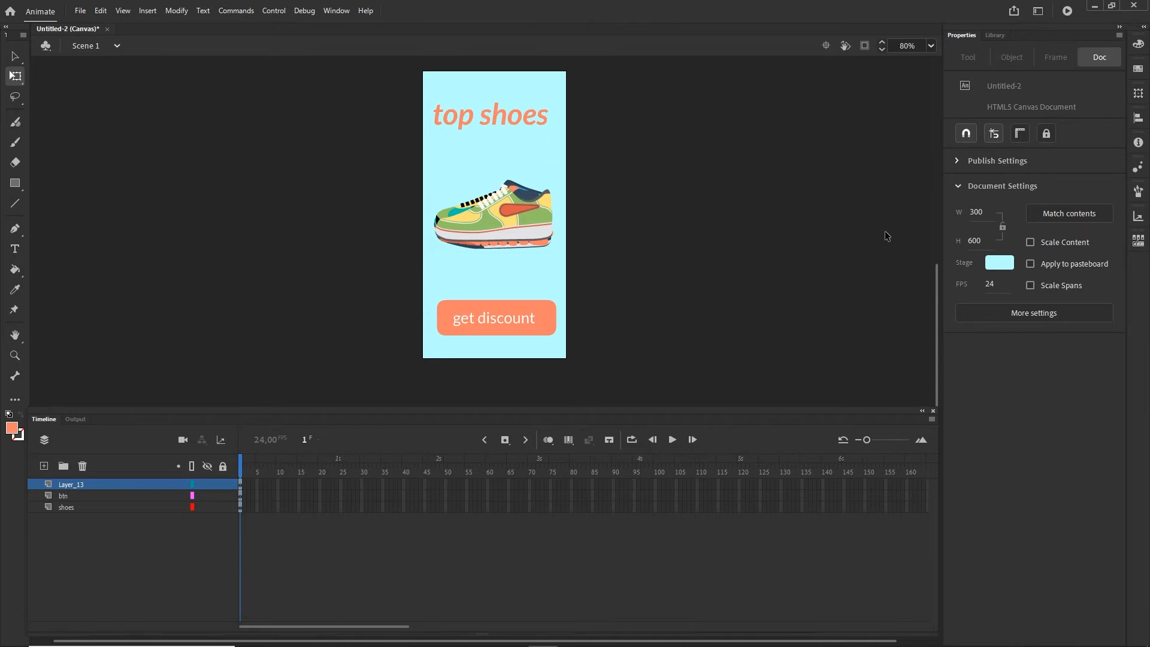
{"action": "scroll", "coordinate": [526, 236], "scroll_direction": "up", "scroll_amount": 2}
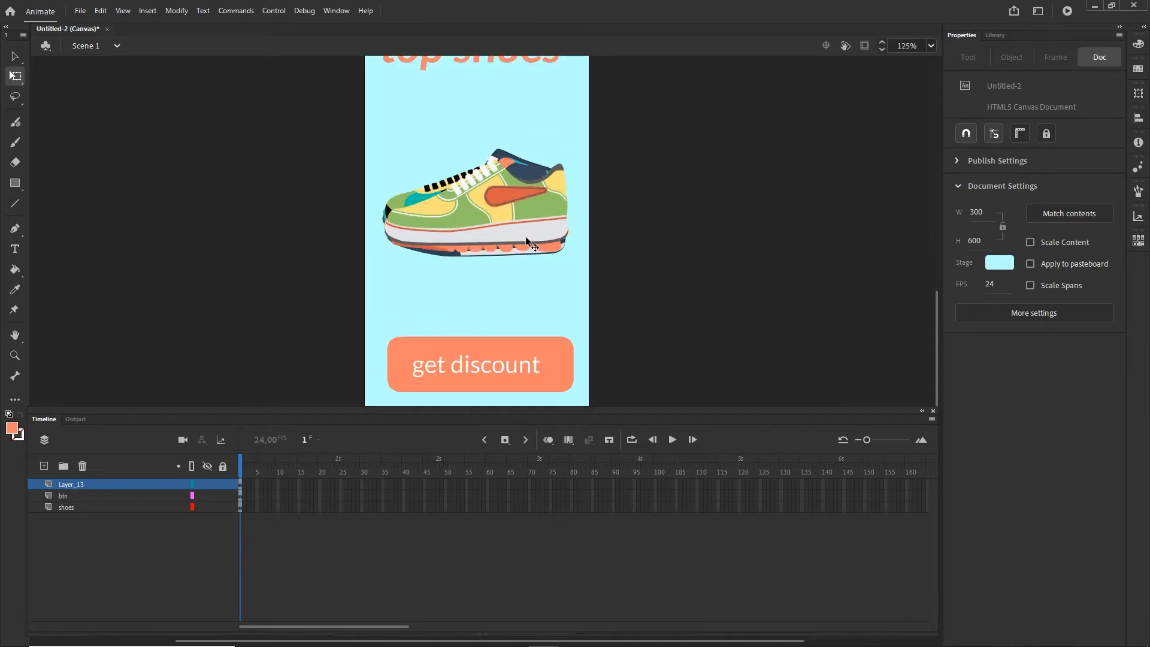
{"action": "left_click", "coordinate": [520, 226]}
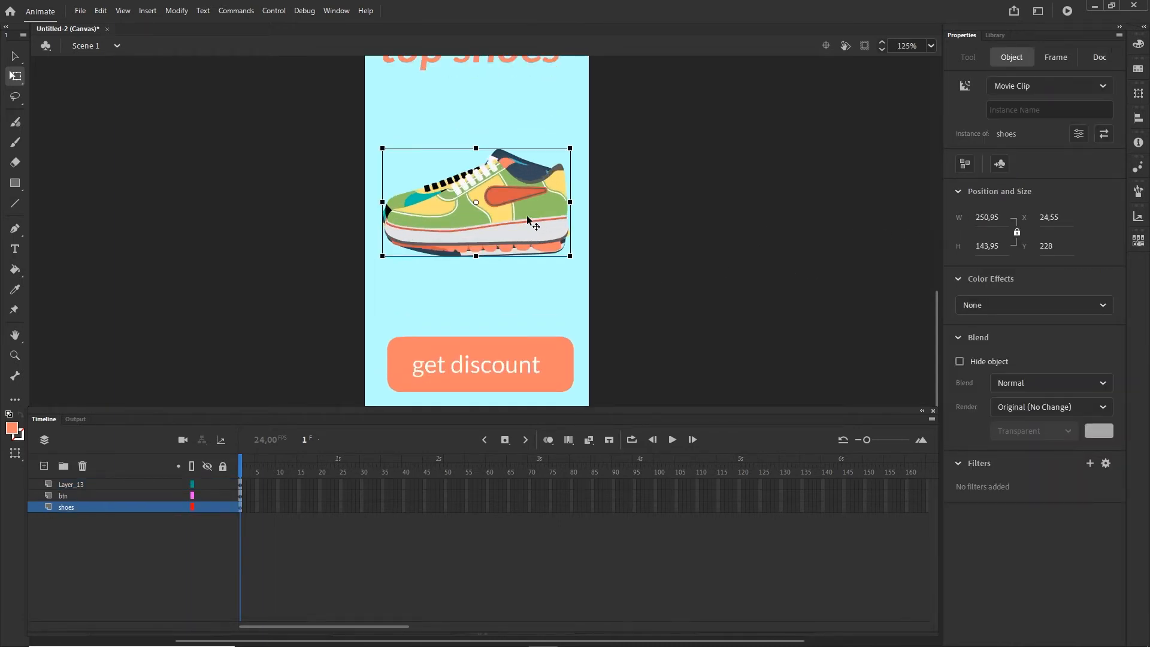
{"action": "double_click", "coordinate": [528, 230]}
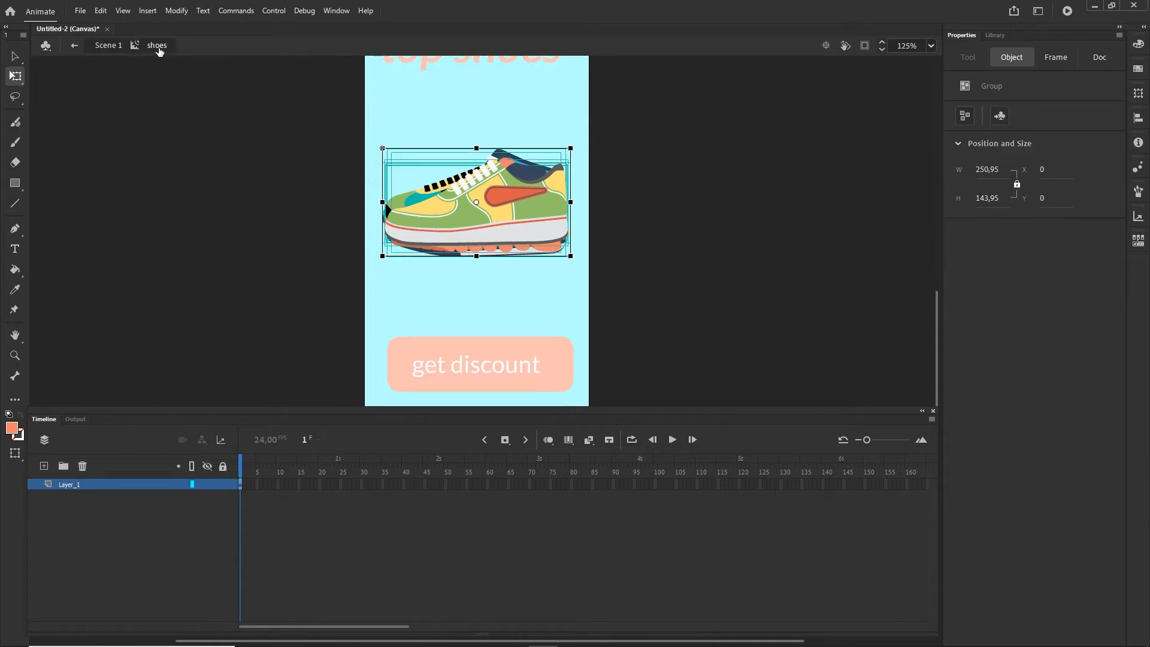
{"action": "left_click", "coordinate": [681, 236]}
{"action": "left_click_drag", "start_coordinate": [716, 339], "coordinate": [241, 94]}
{"action": "right_click", "coordinate": [512, 215]}
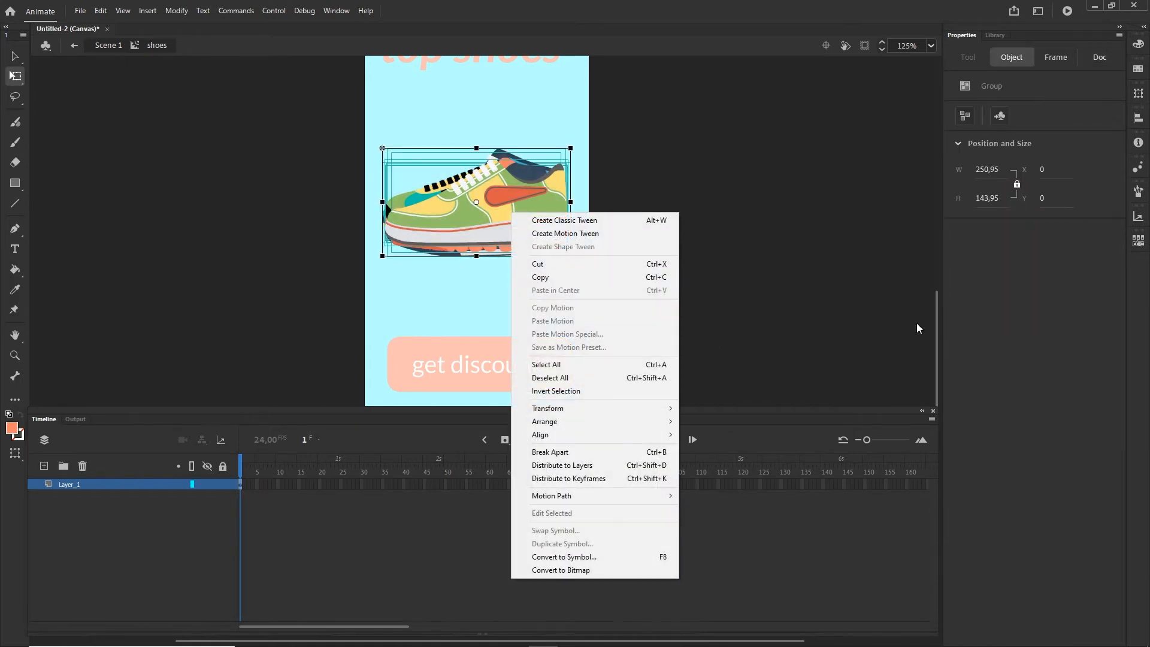
{"action": "left_click", "coordinate": [563, 467]}
{"action": "left_click", "coordinate": [745, 347]}
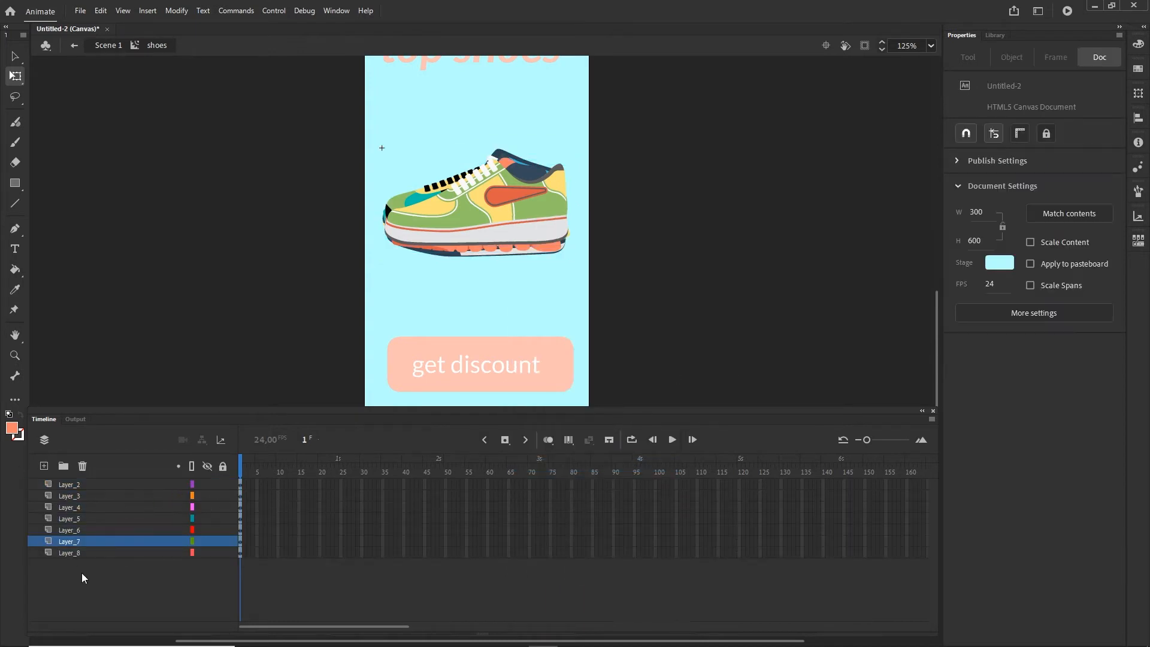
Step: Toggle the visibility of the upper shoe layers to check the shoes beneath, and return to Scene 1
{"action": "left_click", "coordinate": [207, 518]}
{"action": "left_click", "coordinate": [207, 518]}
{"action": "left_click", "coordinate": [207, 507]}
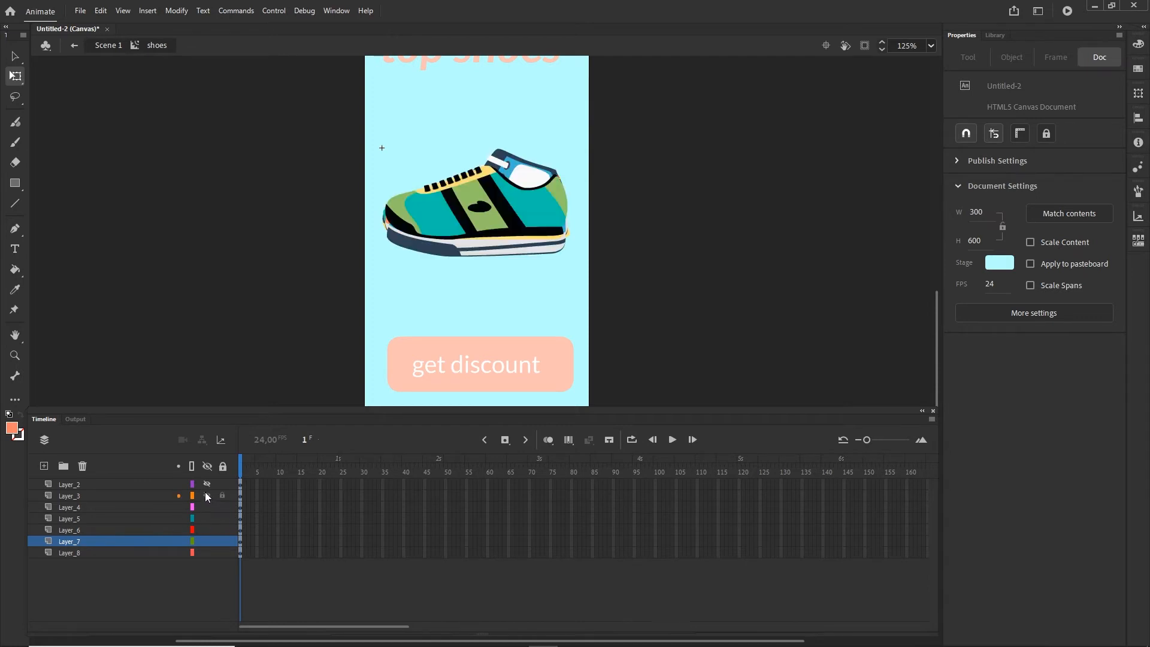
{"action": "left_click", "coordinate": [207, 495]}
{"action": "left_click", "coordinate": [207, 484]}
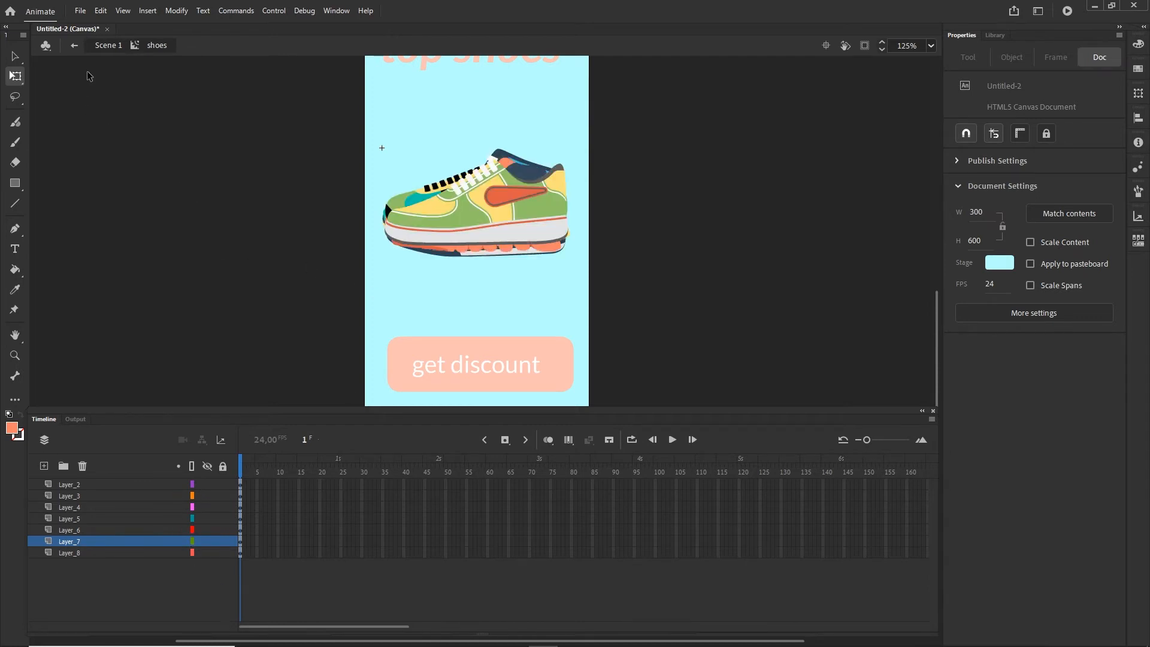
{"action": "left_click", "coordinate": [108, 45]}
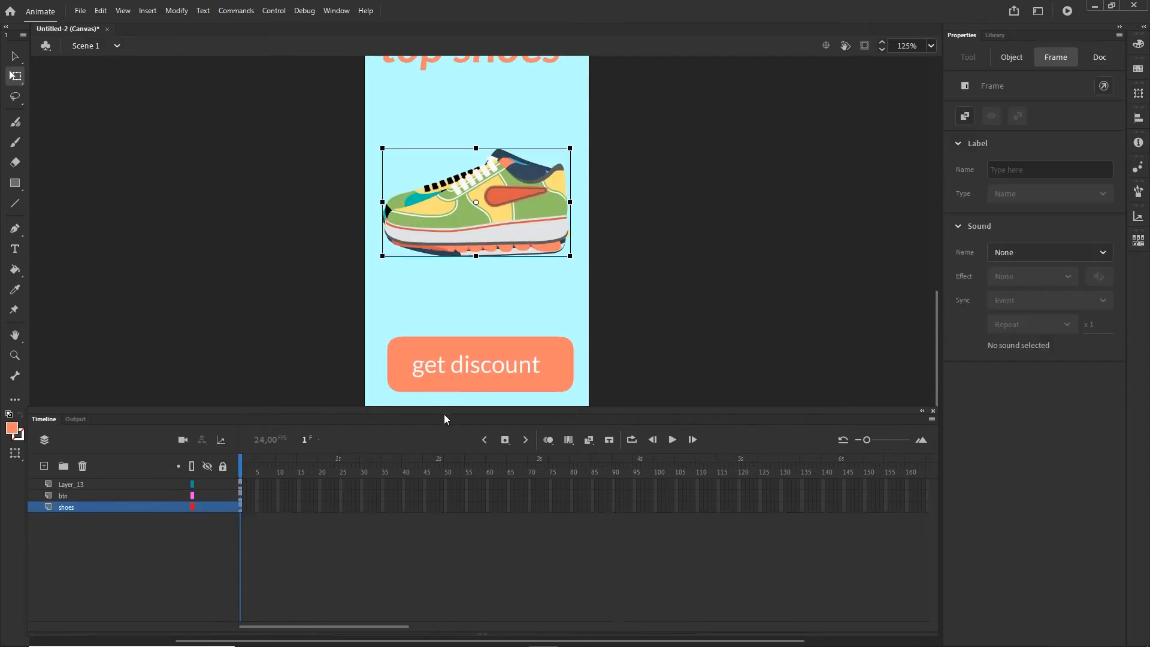
Step: Extend the heading, btn and shoes layers to frame 250 and return the playhead to the start
{"action": "left_click_drag", "start_coordinate": [334, 626], "coordinate": [503, 625]}
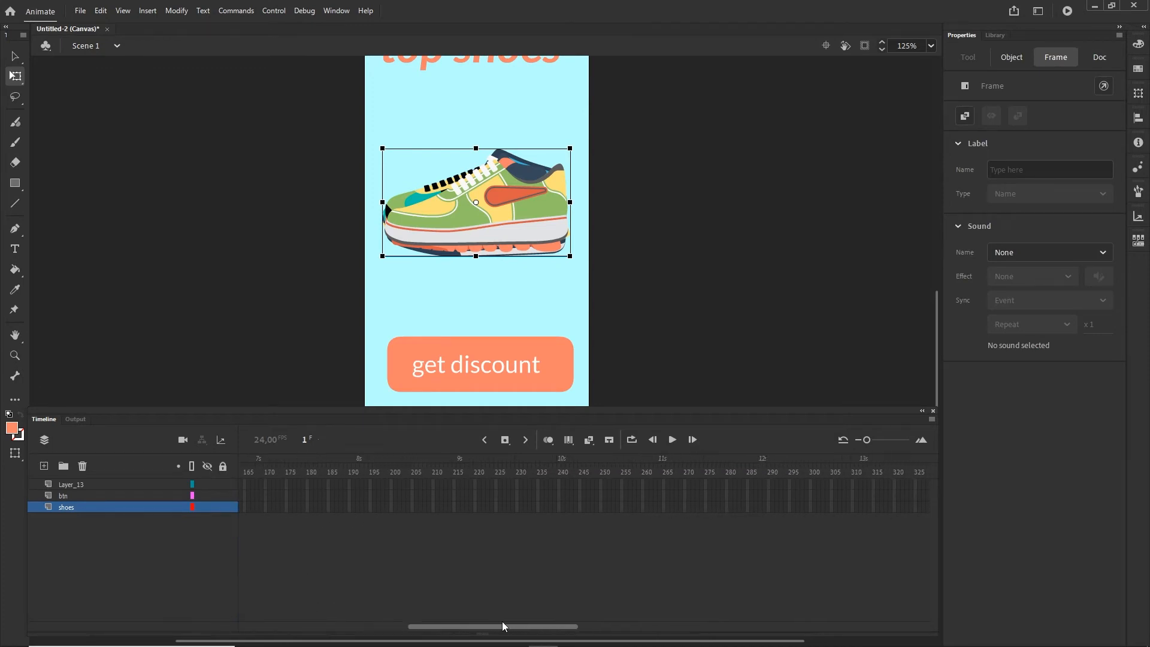
{"action": "left_click", "coordinate": [598, 507]}
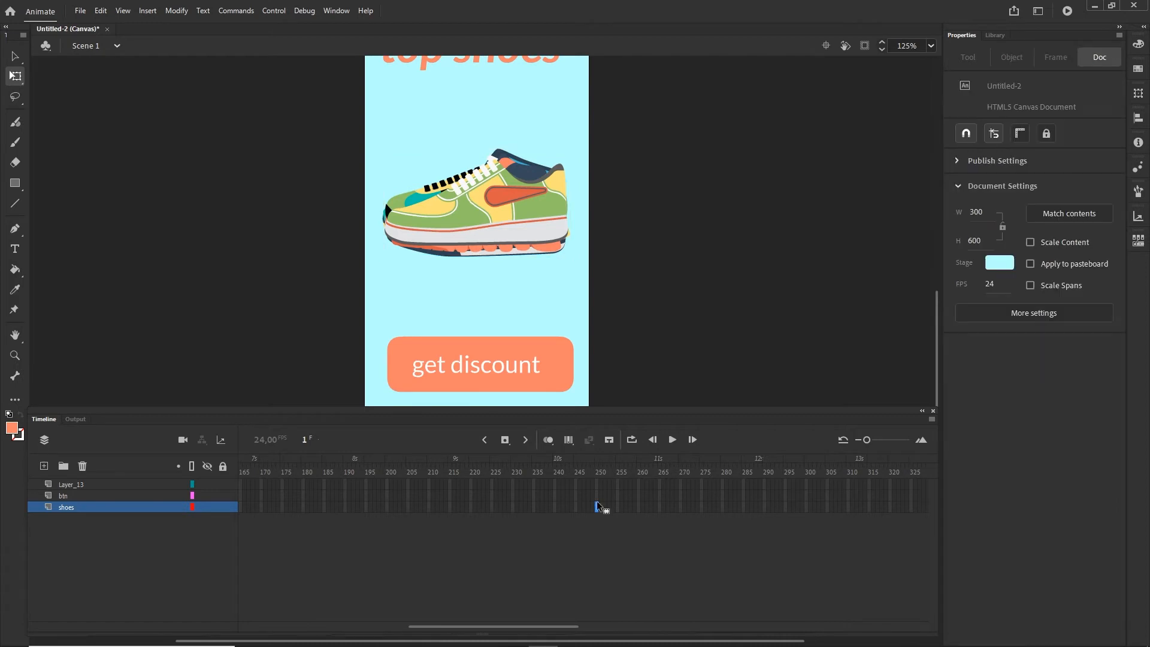
{"action": "left_click", "coordinate": [596, 480], "text": "shift"}
{"action": "right_click", "coordinate": [595, 480]}
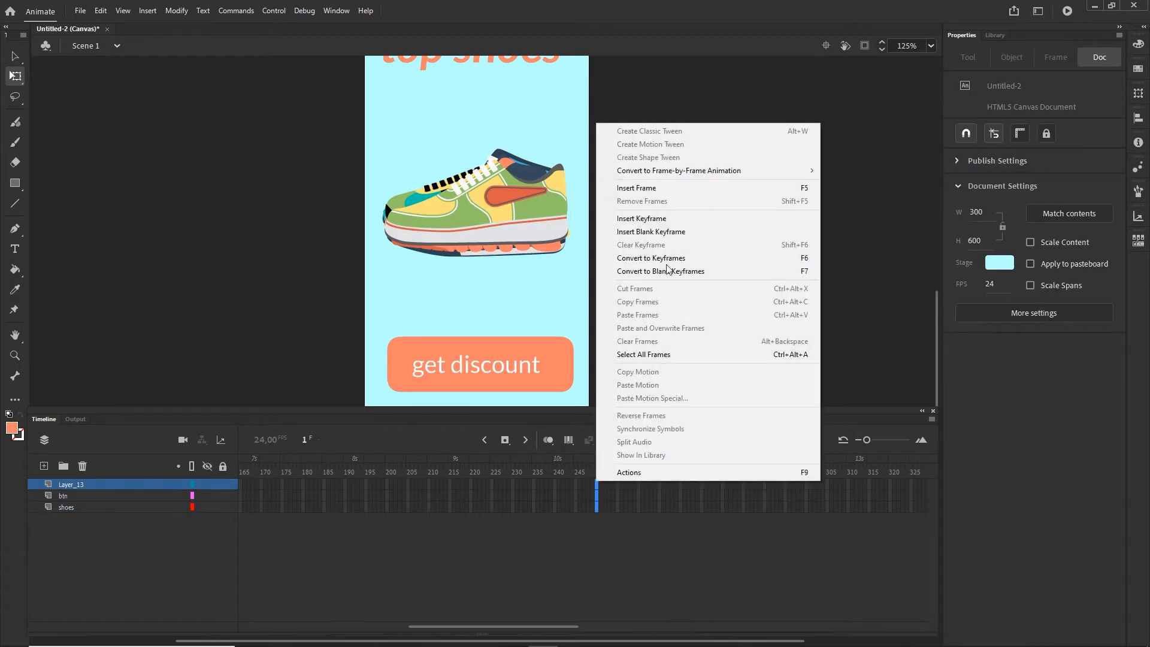
{"action": "left_click", "coordinate": [635, 193]}
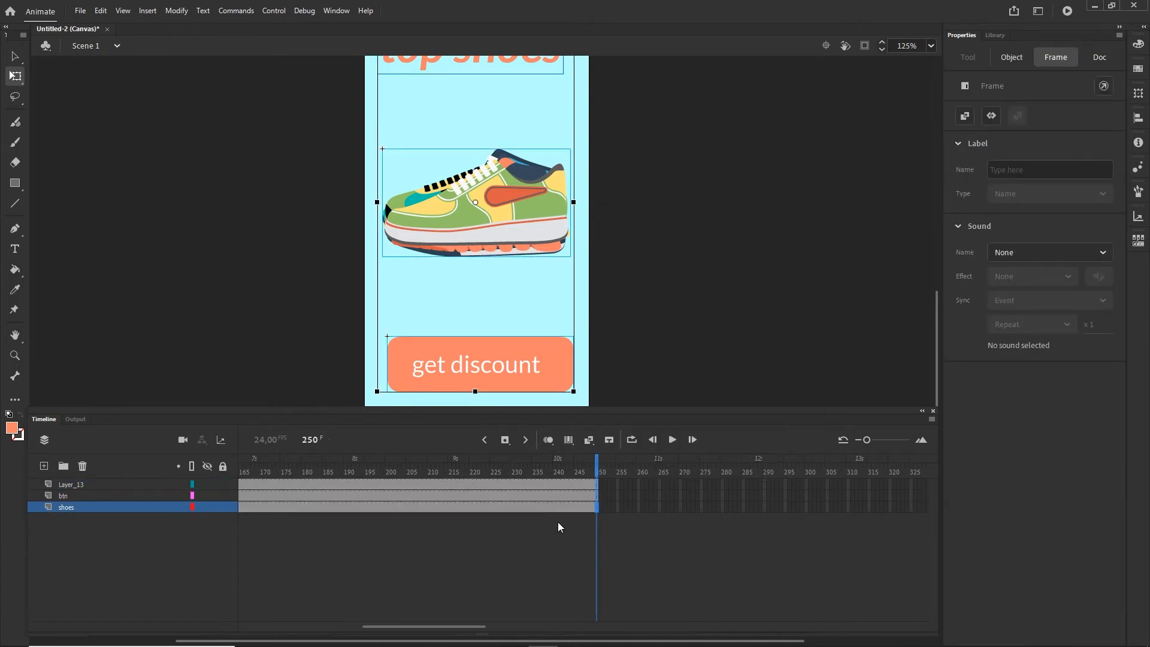
{"action": "left_click_drag", "start_coordinate": [606, 475], "coordinate": [137, 465]}
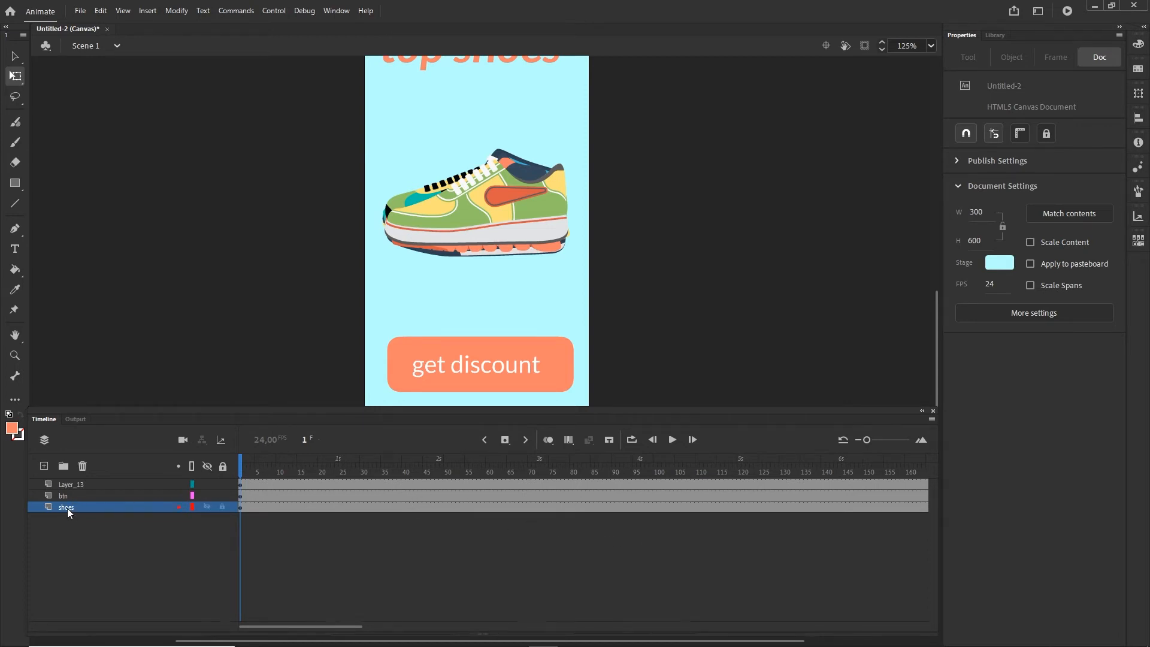
Step: Insert a keyframe at frame 25 on the shoes layer and move the shoe up by about 60 px there
{"action": "left_click", "coordinate": [340, 509]}
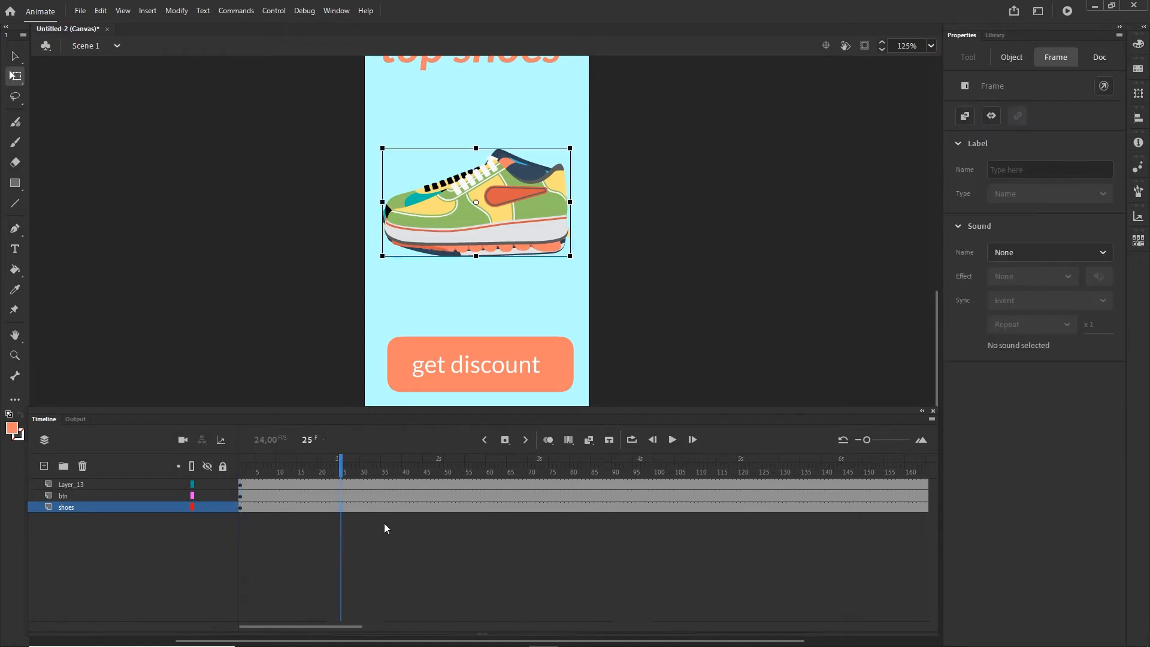
{"action": "right_click", "coordinate": [341, 508]}
{"action": "left_click", "coordinate": [402, 248]}
{"action": "key", "text": "shift+Up"}
{"action": "key", "text": "shift+Up"}
{"action": "key", "text": "shift+Up"}
{"action": "key", "text": "shift+Up"}
{"action": "key", "text": "shift+Up"}
{"action": "key", "text": "shift+Up"}
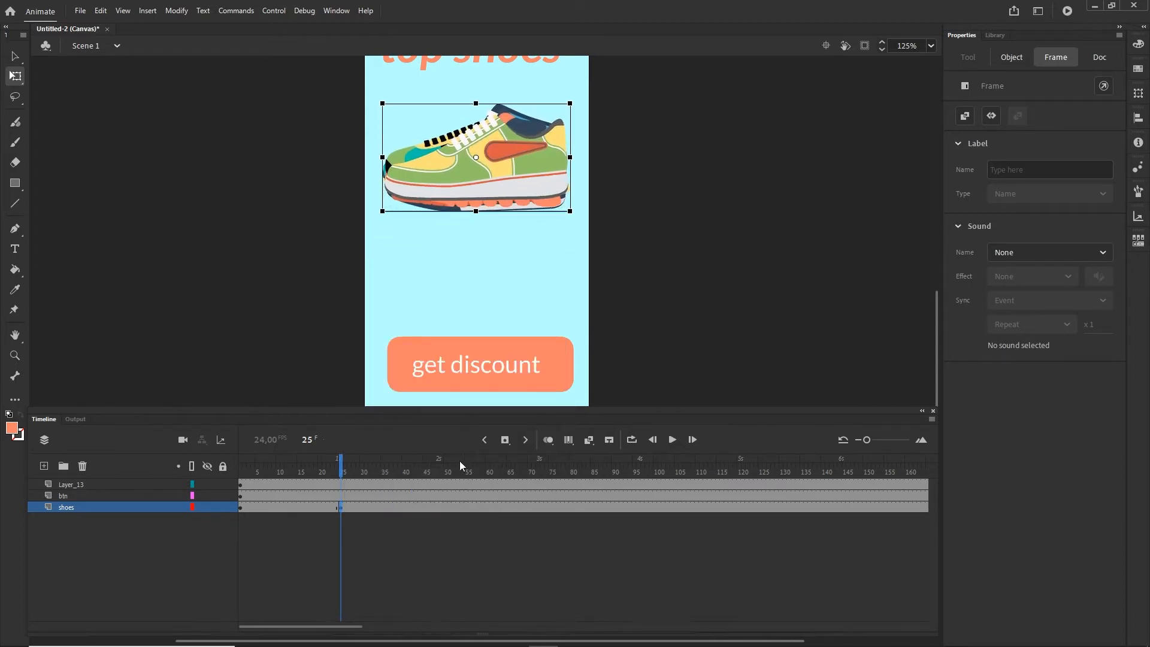
Step: Copy the first keyframe of the shoes layer to frame 49
{"action": "left_click", "coordinate": [241, 508]}
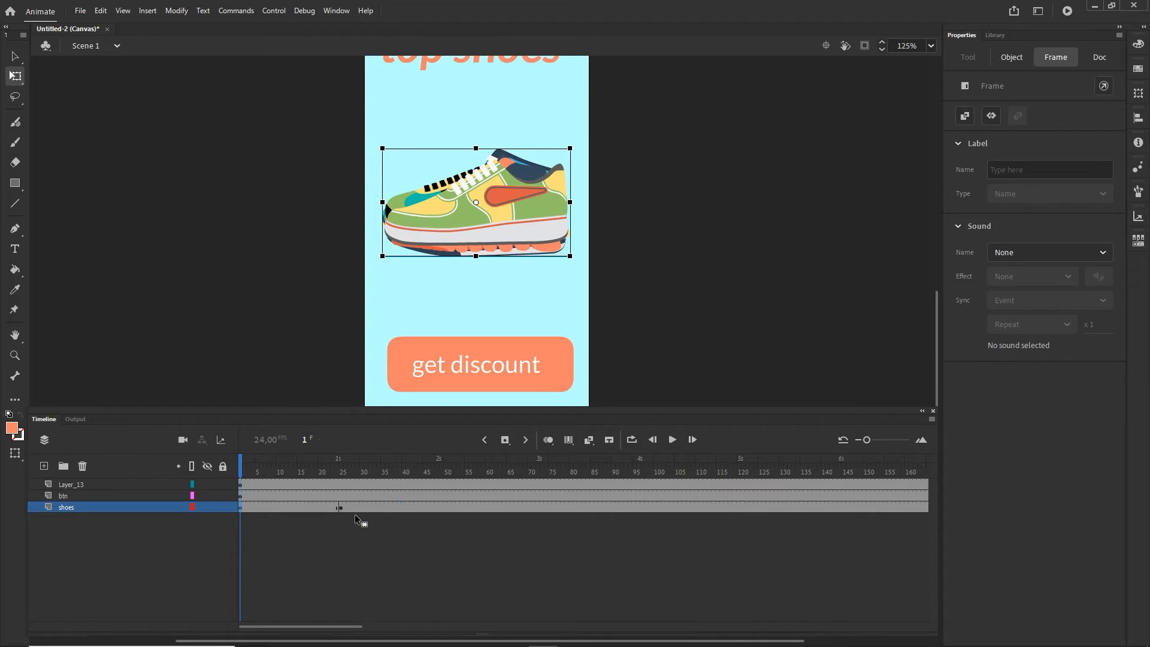
{"action": "left_click", "coordinate": [498, 547]}
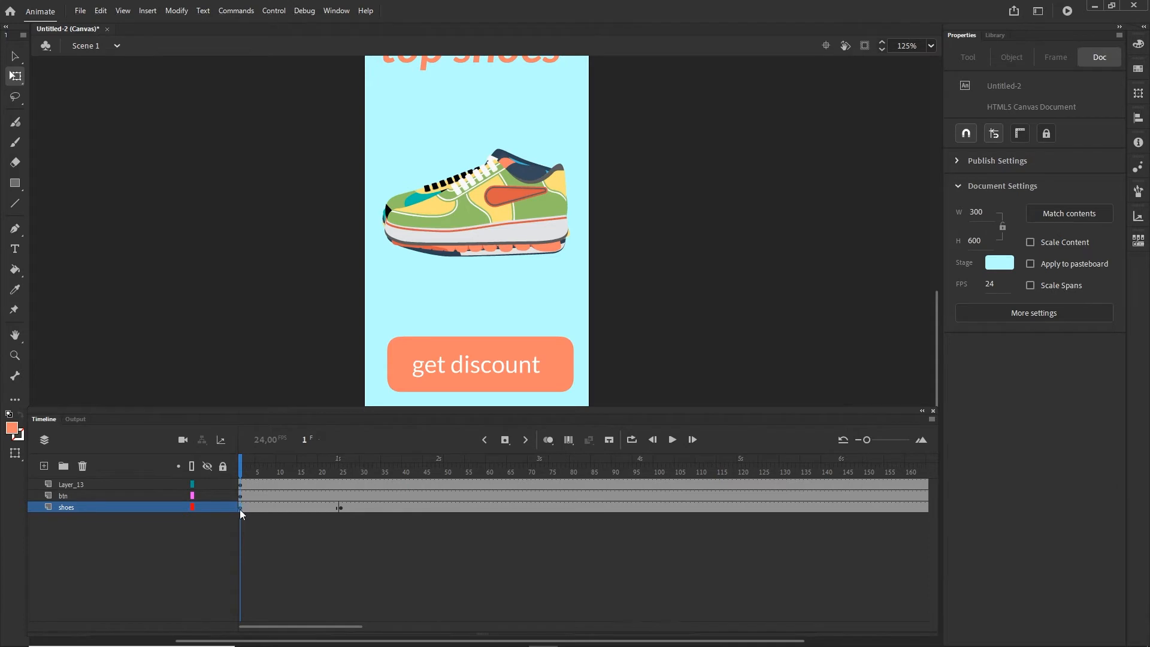
{"action": "left_click_drag", "start_coordinate": [240, 509], "coordinate": [311, 495]}
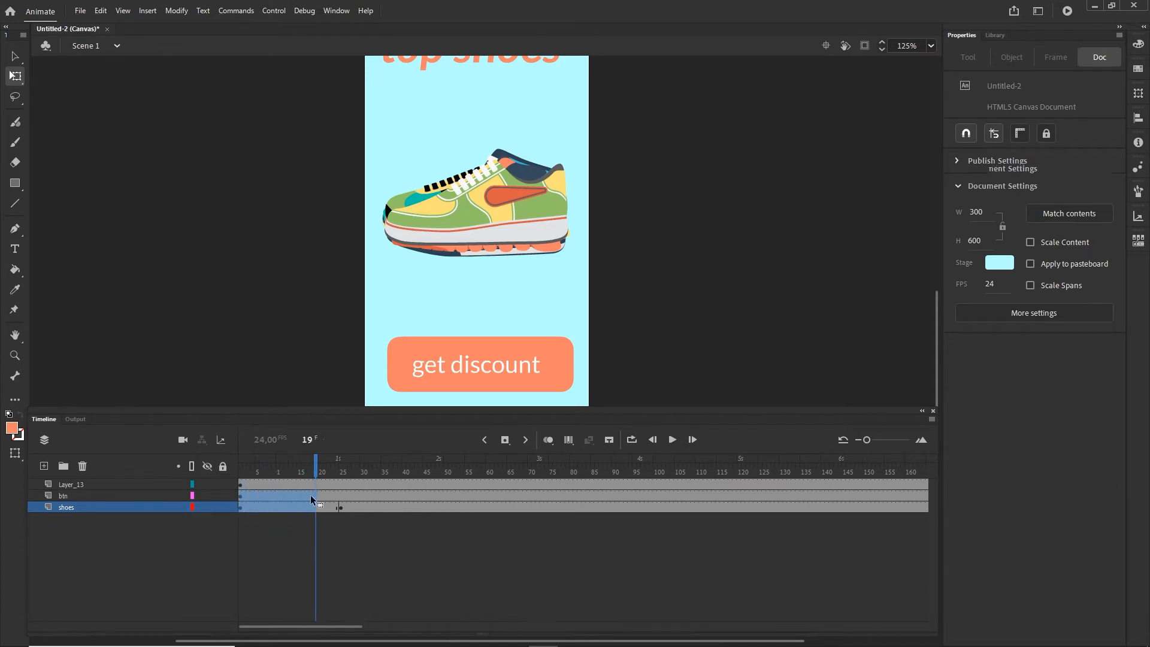
{"action": "left_click", "coordinate": [240, 510]}
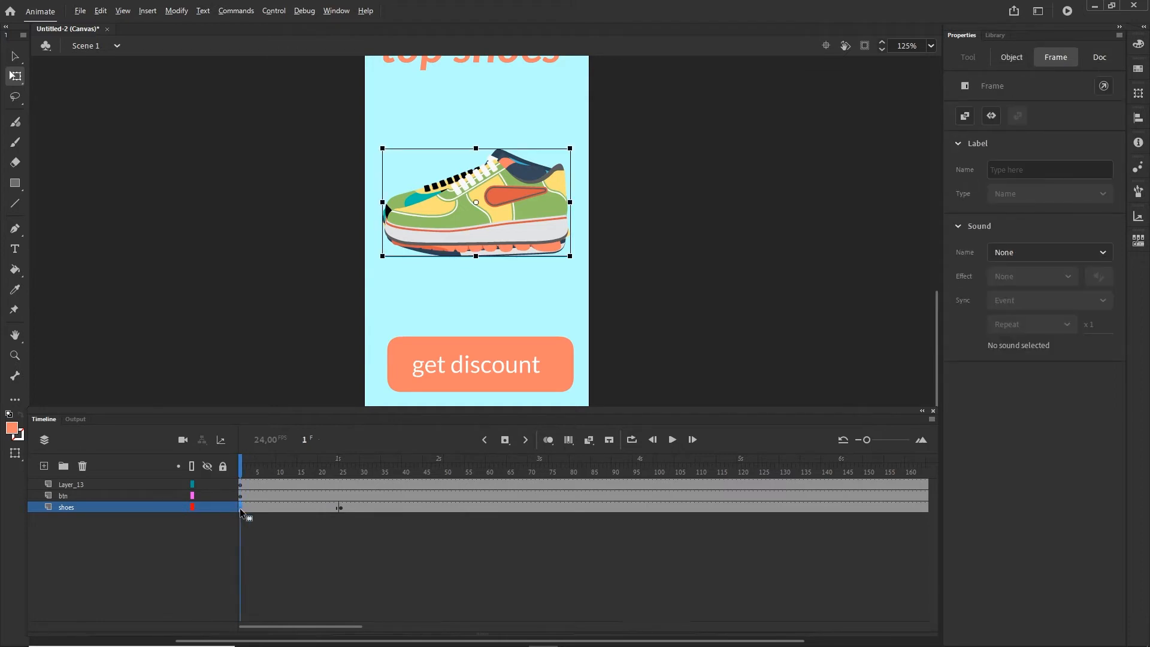
{"action": "left_click_drag", "start_coordinate": [440, 506], "coordinate": [440, 506]}
Step: Create classic tweens between the shoes layer's keyframes at frames 1, 25 and 49, and scrub through the motion
{"action": "left_click", "coordinate": [387, 506]}
{"action": "left_click", "coordinate": [303, 507]}
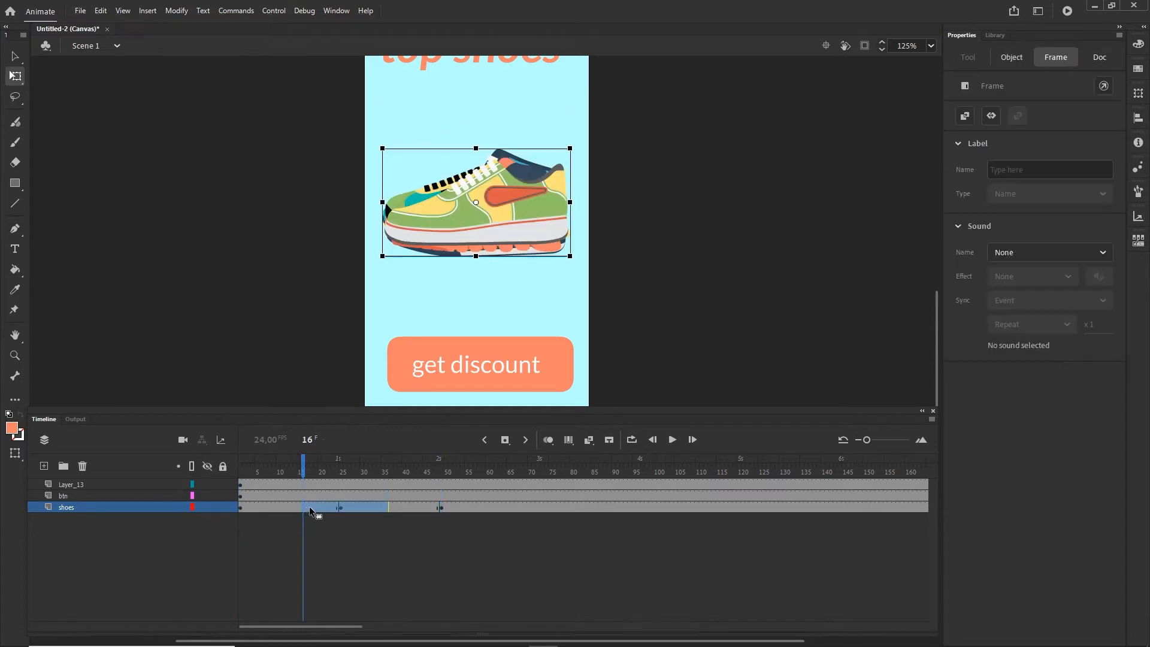
{"action": "right_click", "coordinate": [309, 506]}
{"action": "left_click", "coordinate": [336, 155]}
{"action": "left_click_drag", "start_coordinate": [295, 466], "coordinate": [442, 464]}
{"action": "left_click", "coordinate": [470, 530]}
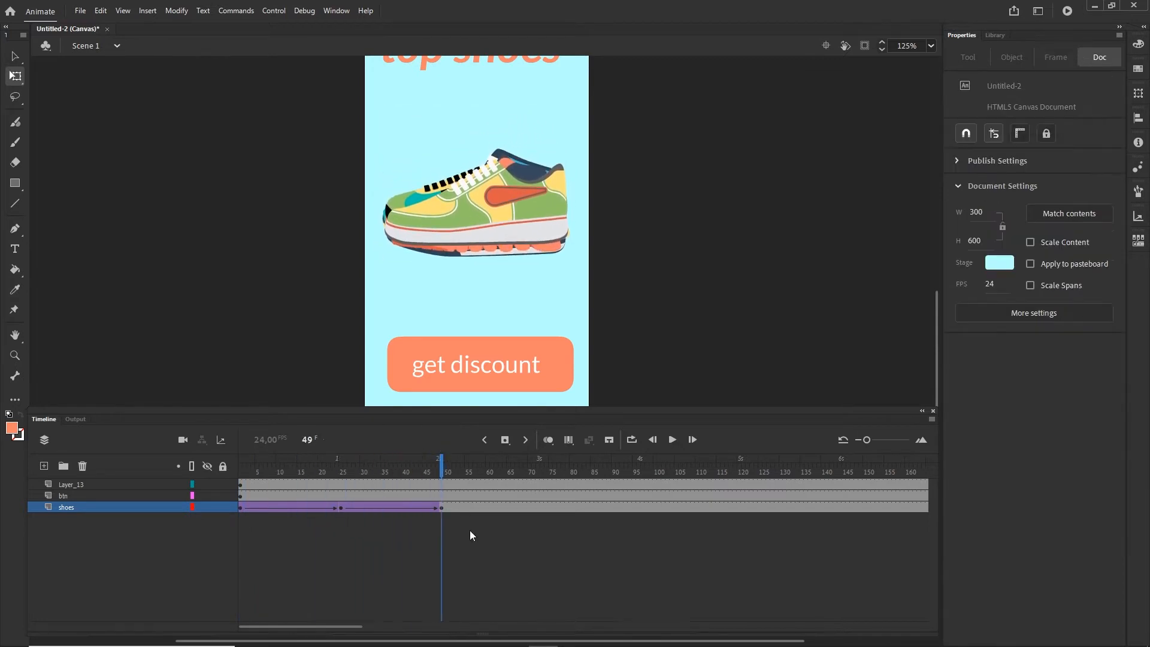
Step: Duplicate the tweened frames 1 to 49 of the shoes layer so that the copy starts at frame 49
{"action": "left_click", "coordinate": [443, 508]}
{"action": "left_click", "coordinate": [240, 507], "text": "shift"}
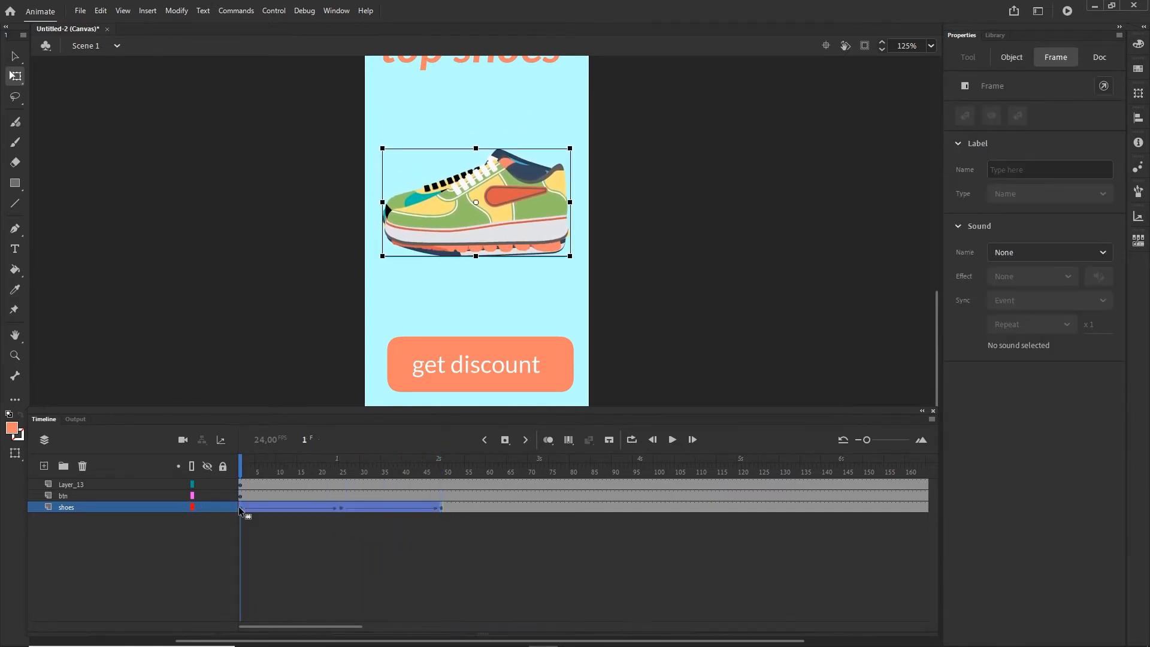
{"action": "left_click_drag", "start_coordinate": [239, 507], "coordinate": [441, 507]}
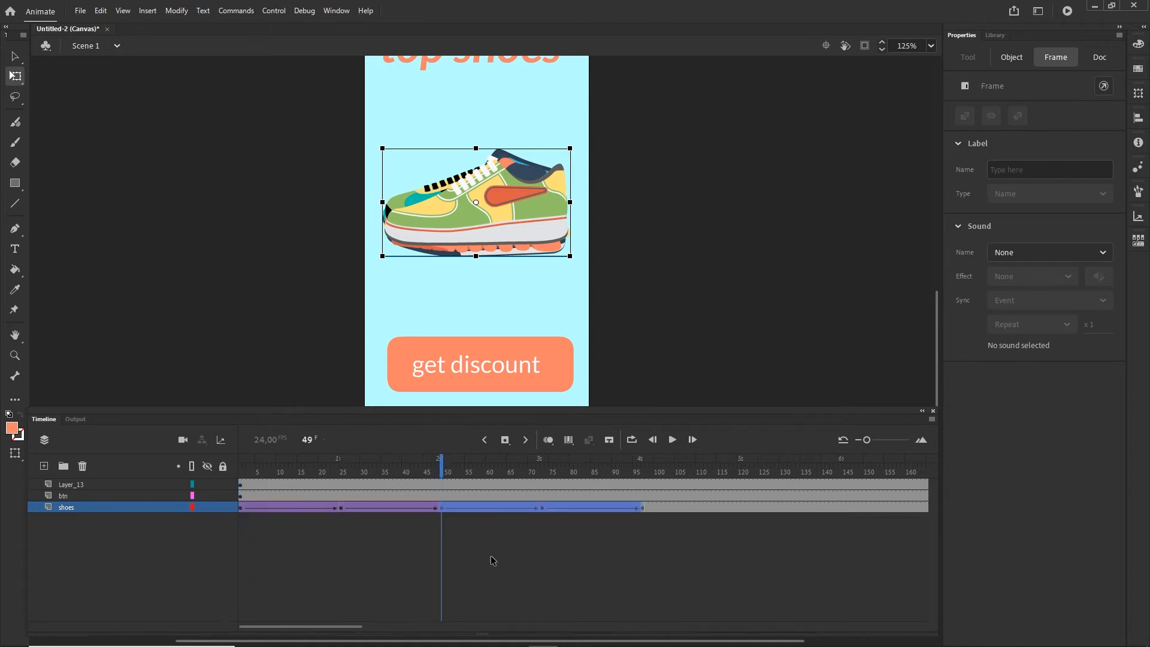
{"action": "left_click", "coordinate": [491, 555]}
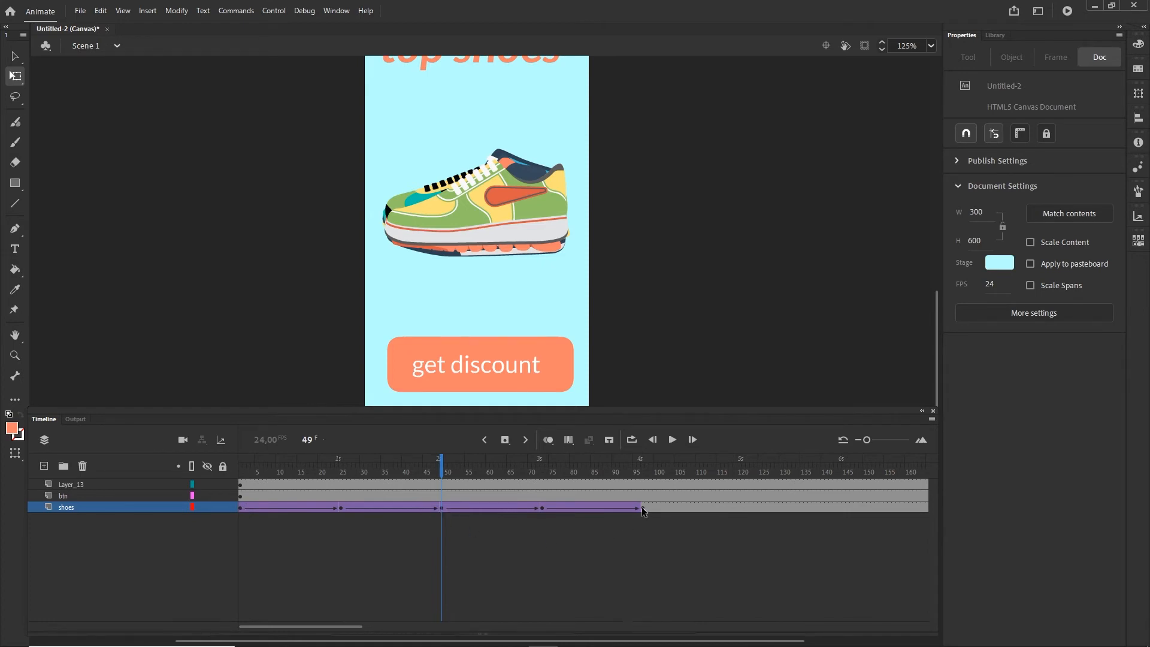
Step: Duplicate the tweened frames 1 to 97 of the shoes layer so that the copy starts at frame 97
{"action": "left_click", "coordinate": [642, 507]}
{"action": "left_click", "coordinate": [240, 509]}
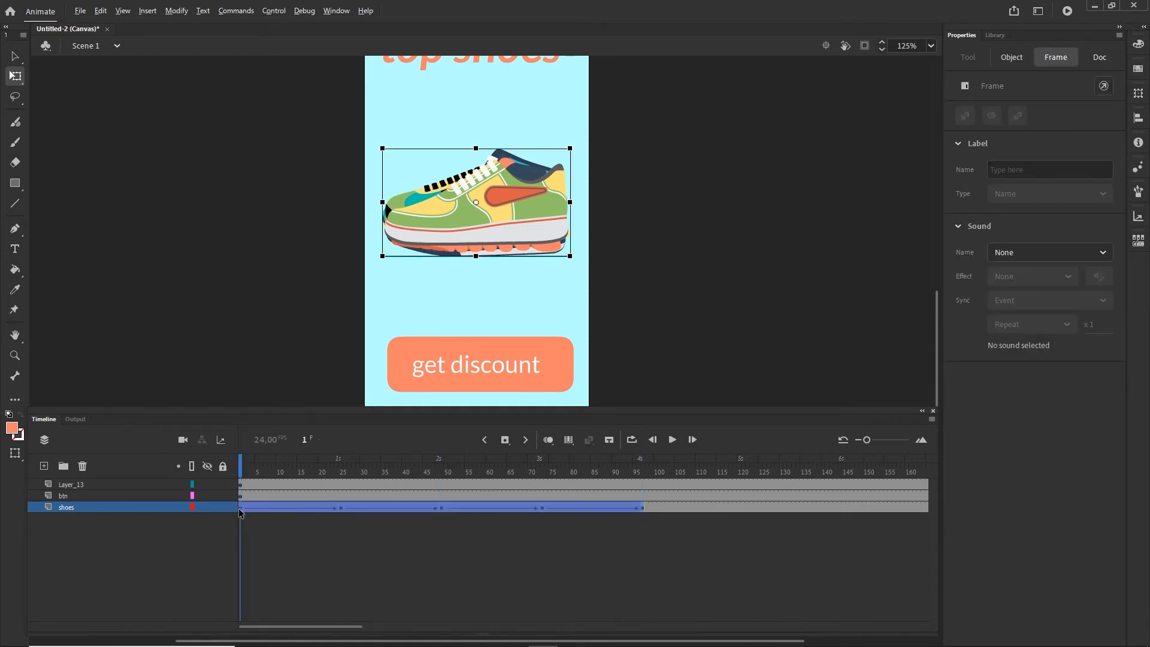
{"action": "left_click", "coordinate": [644, 507]}
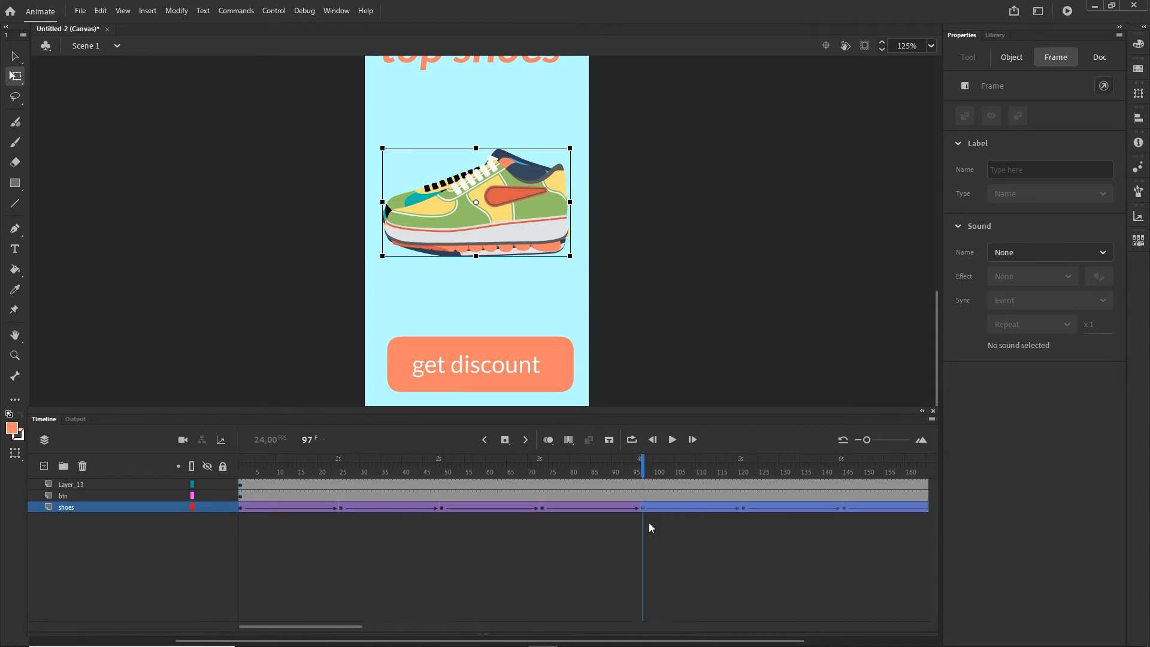
{"action": "left_click", "coordinate": [564, 575]}
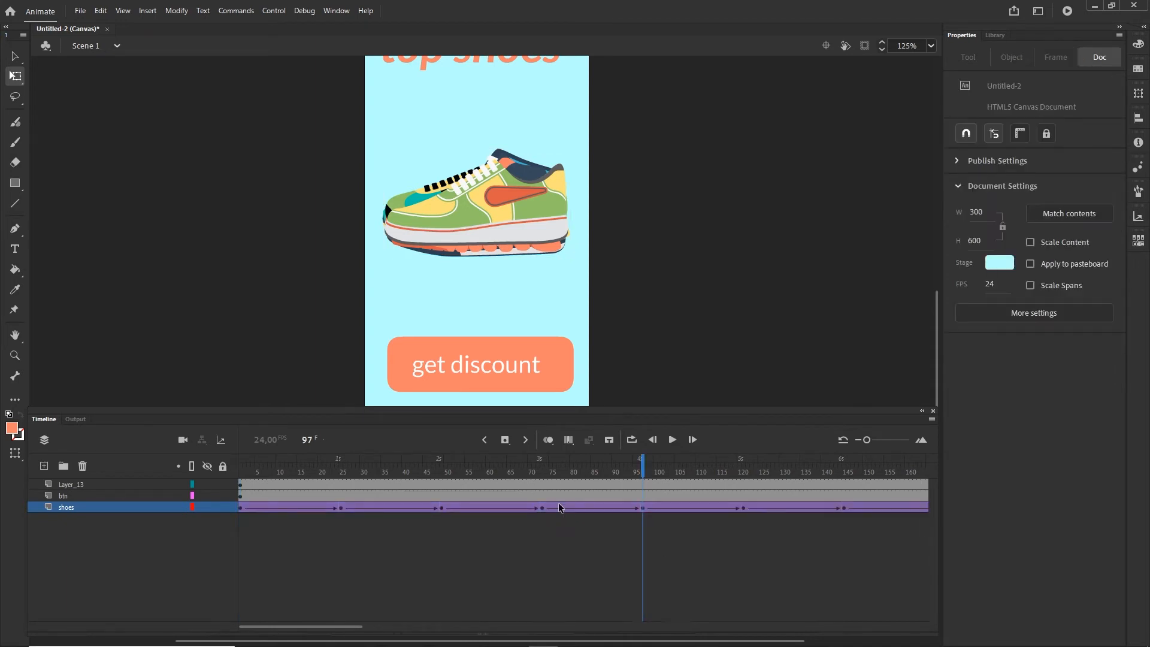
Step: Test the advert in the browser, and review the shoe's motion across frames 1, 25 and 49 of the timeline
{"action": "key", "text": "ctrl+Return"}
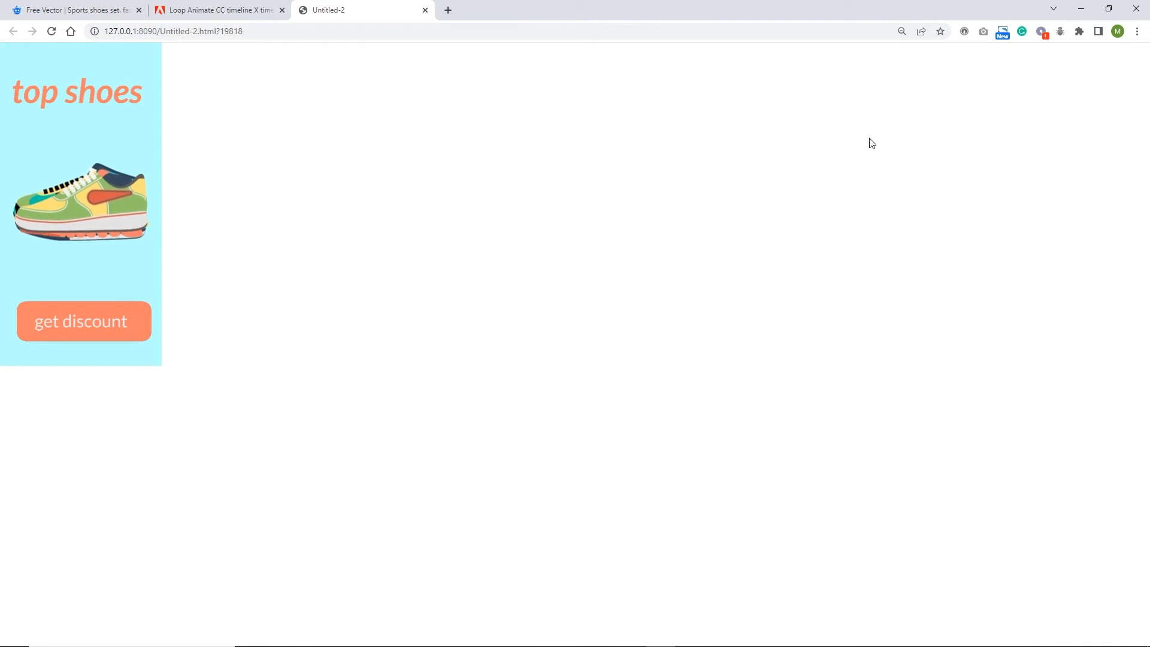
{"action": "left_click", "coordinate": [1082, 8]}
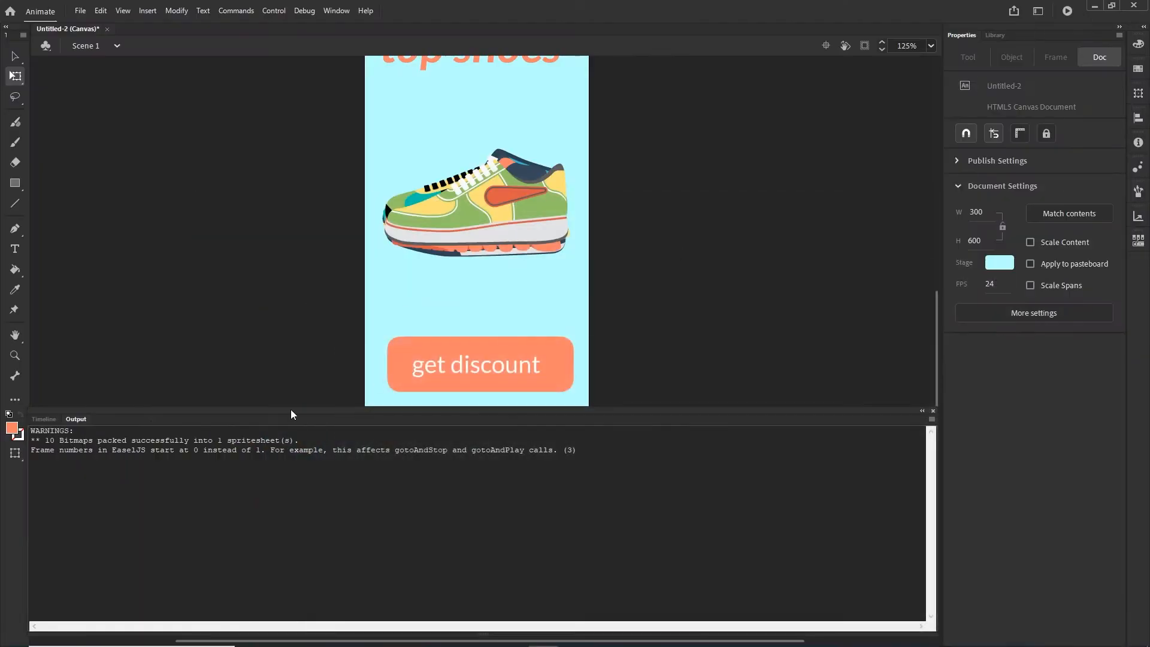
{"action": "left_click", "coordinate": [41, 420]}
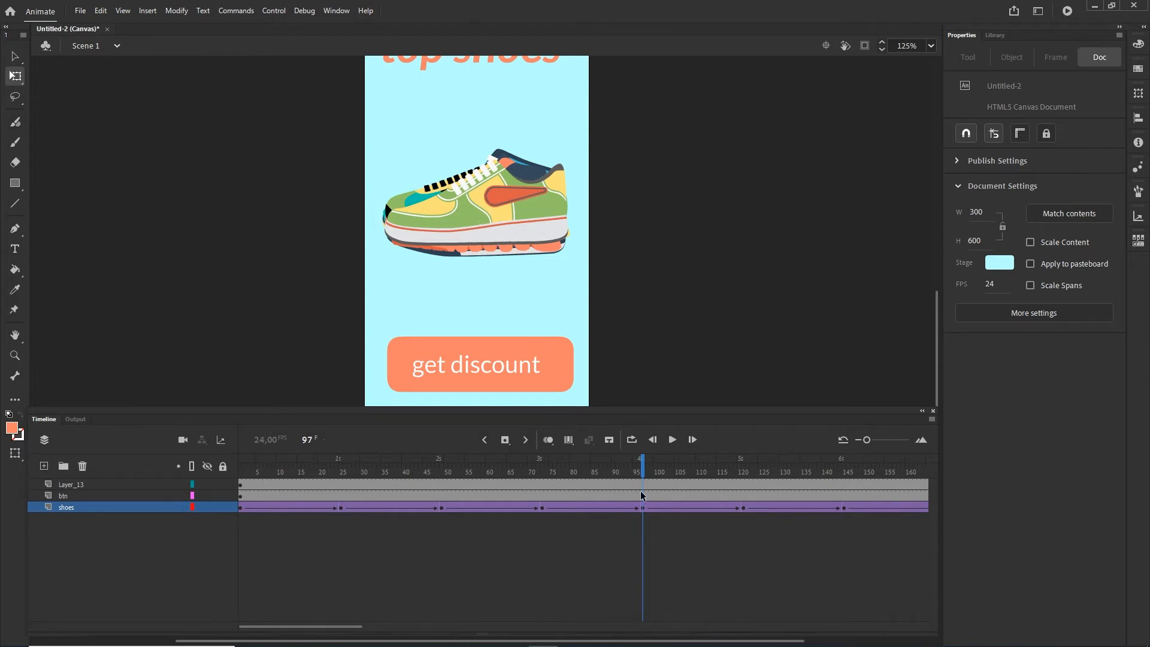
{"action": "left_click_drag", "start_coordinate": [642, 465], "coordinate": [240, 465]}
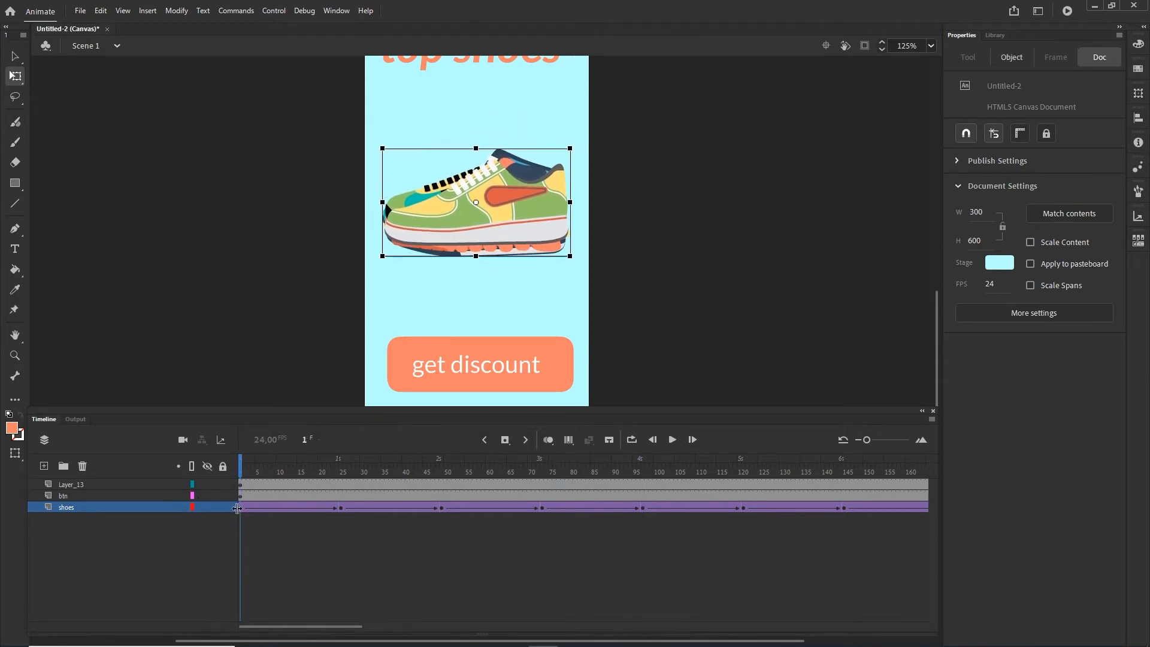
{"action": "left_click", "coordinate": [341, 508]}
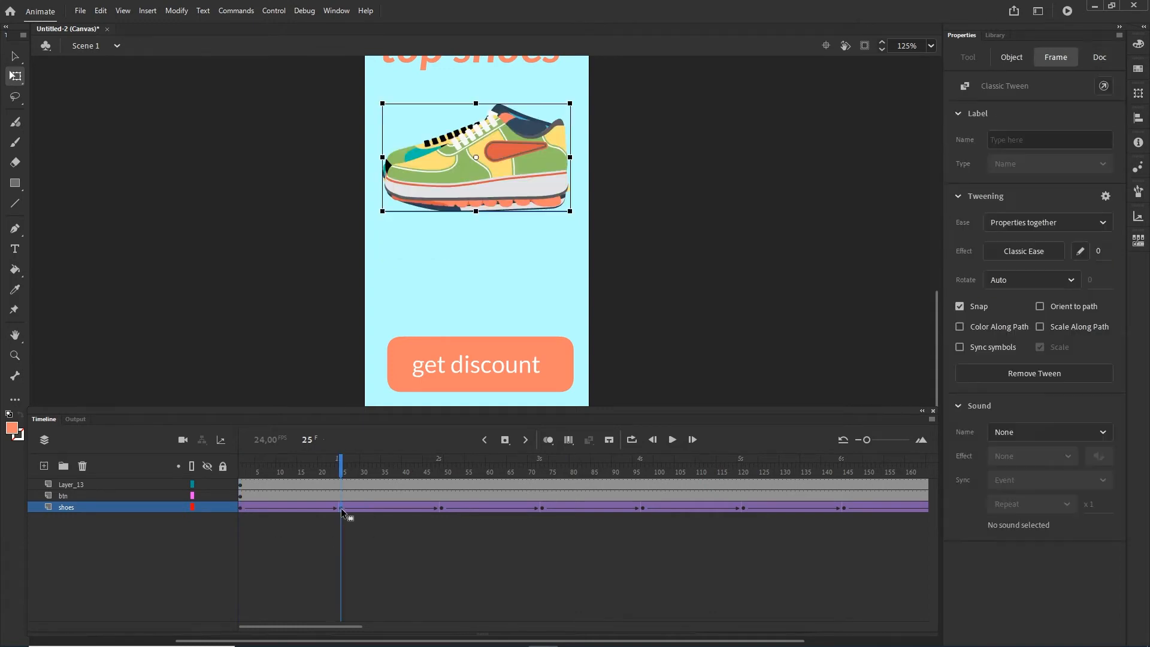
{"action": "left_click", "coordinate": [441, 509]}
{"action": "left_click_drag", "start_coordinate": [433, 473], "coordinate": [241, 473]}
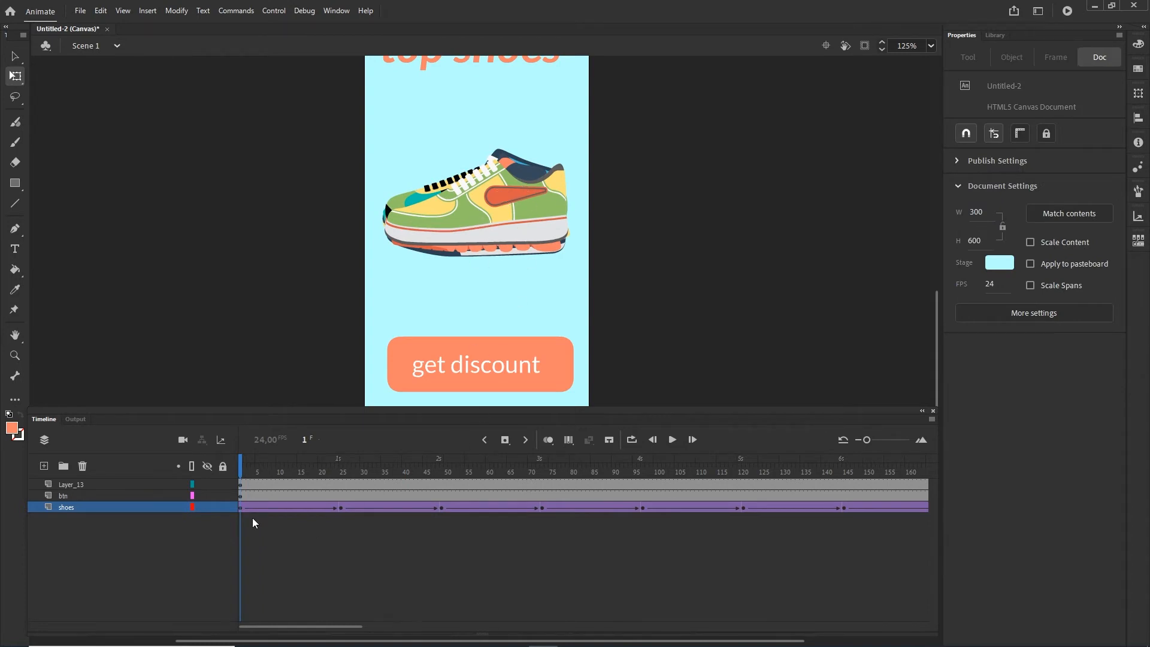
Step: Open the shoes movie clip for editing and extend all seven shoe layers, Layer_2 to Layer_8, to frame 250
{"action": "double_click", "coordinate": [490, 214]}
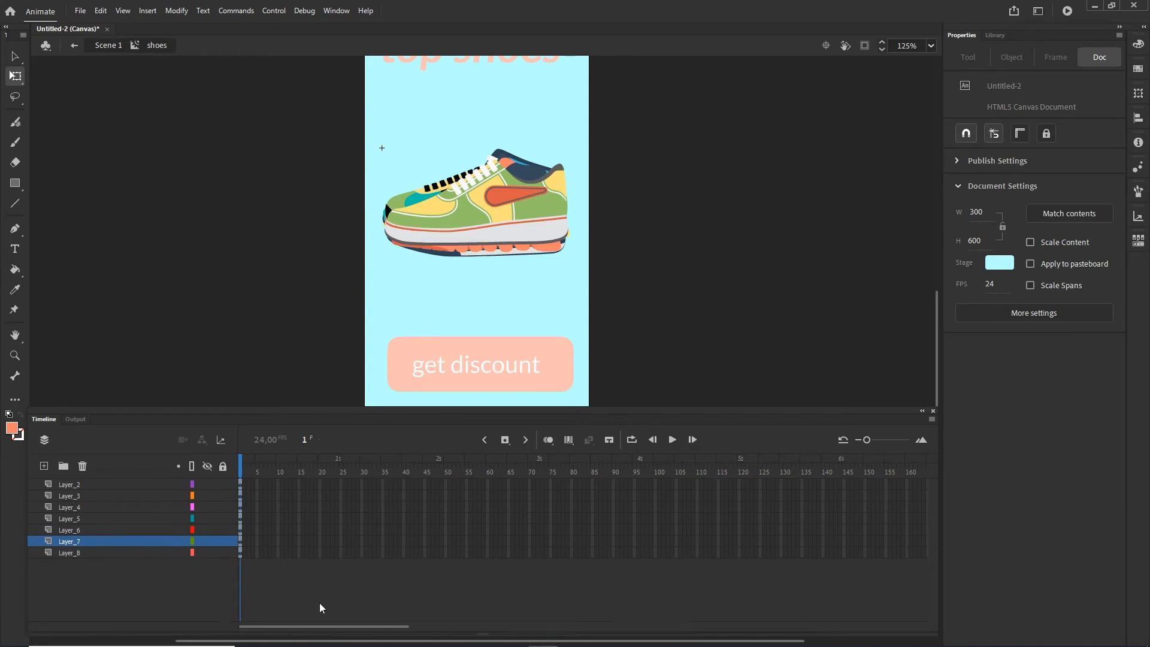
{"action": "left_click_drag", "start_coordinate": [344, 626], "coordinate": [424, 628]}
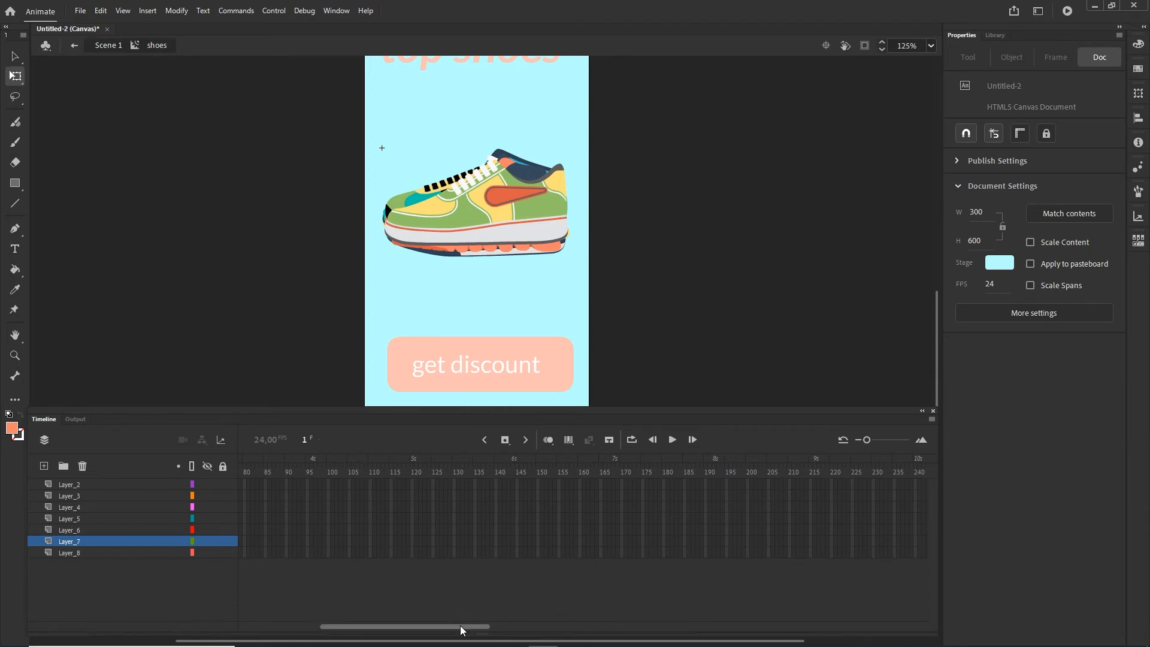
{"action": "left_click_drag", "start_coordinate": [460, 626], "coordinate": [545, 634]}
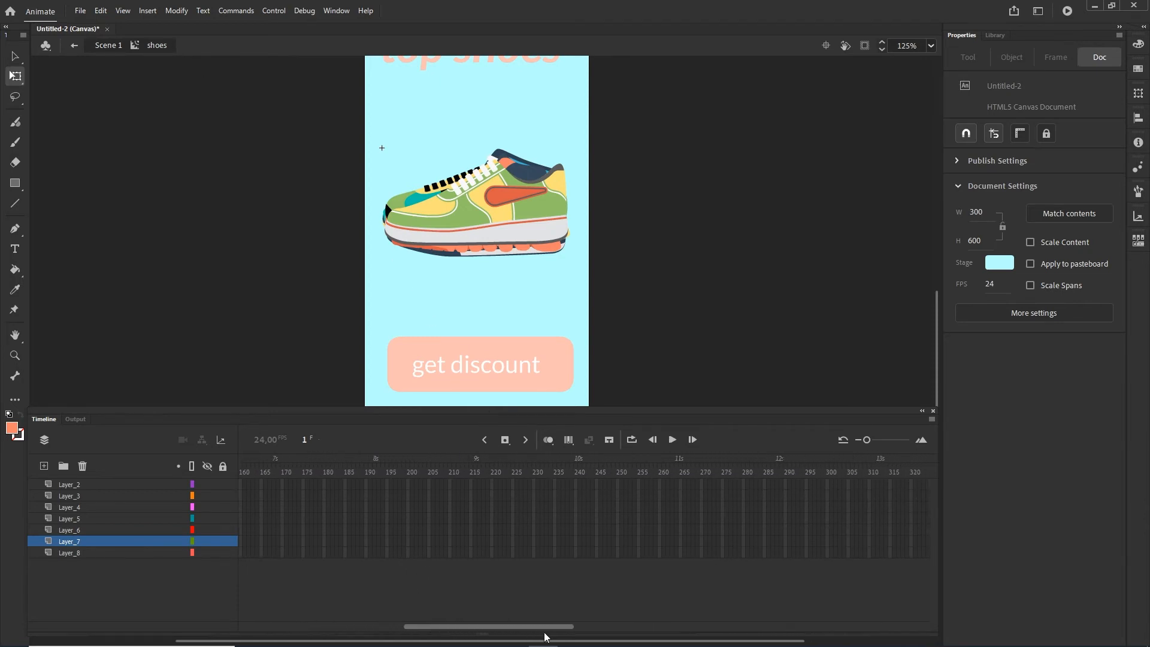
{"action": "left_click", "coordinate": [617, 553]}
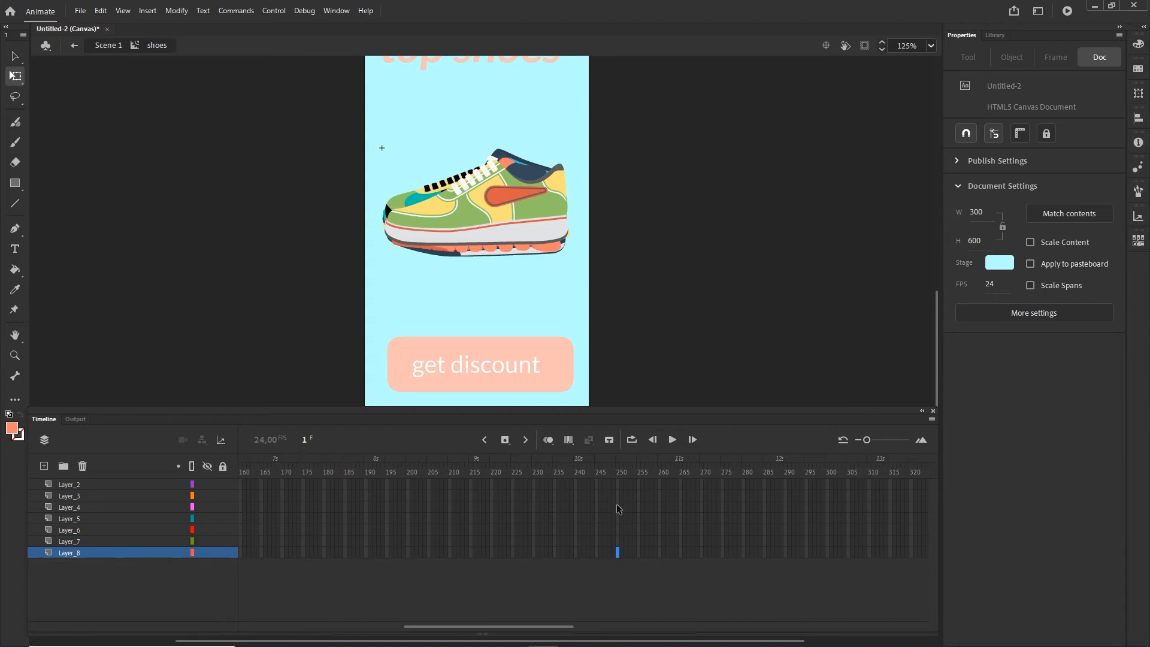
{"action": "left_click", "coordinate": [617, 484], "text": "shift"}
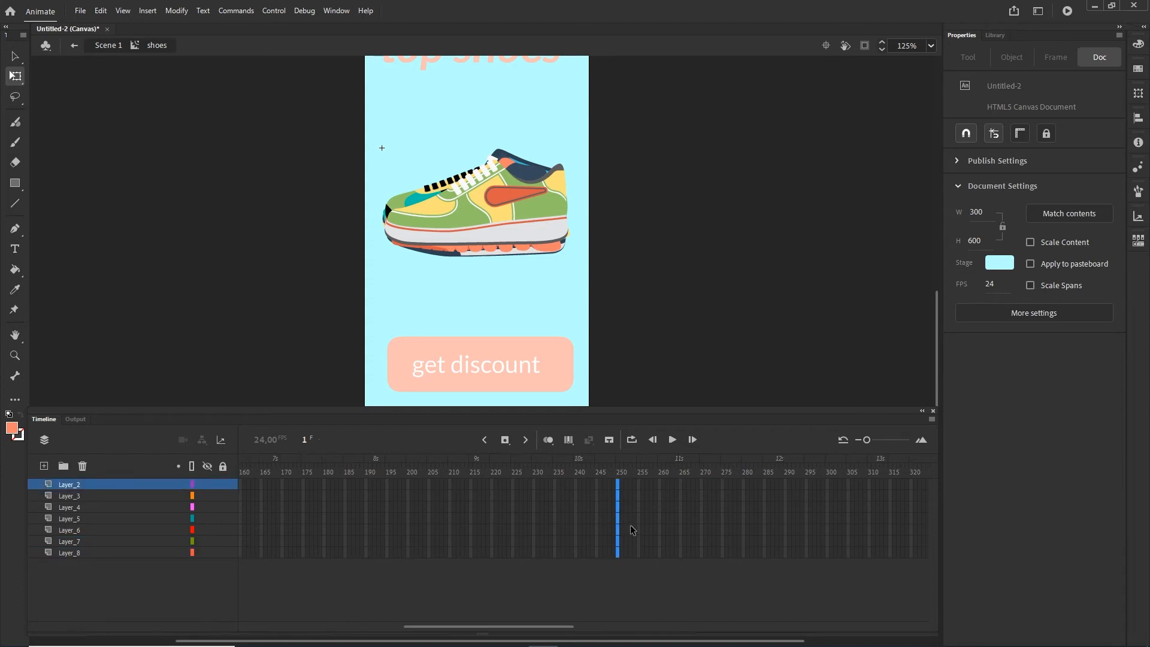
{"action": "key", "text": "F5"}
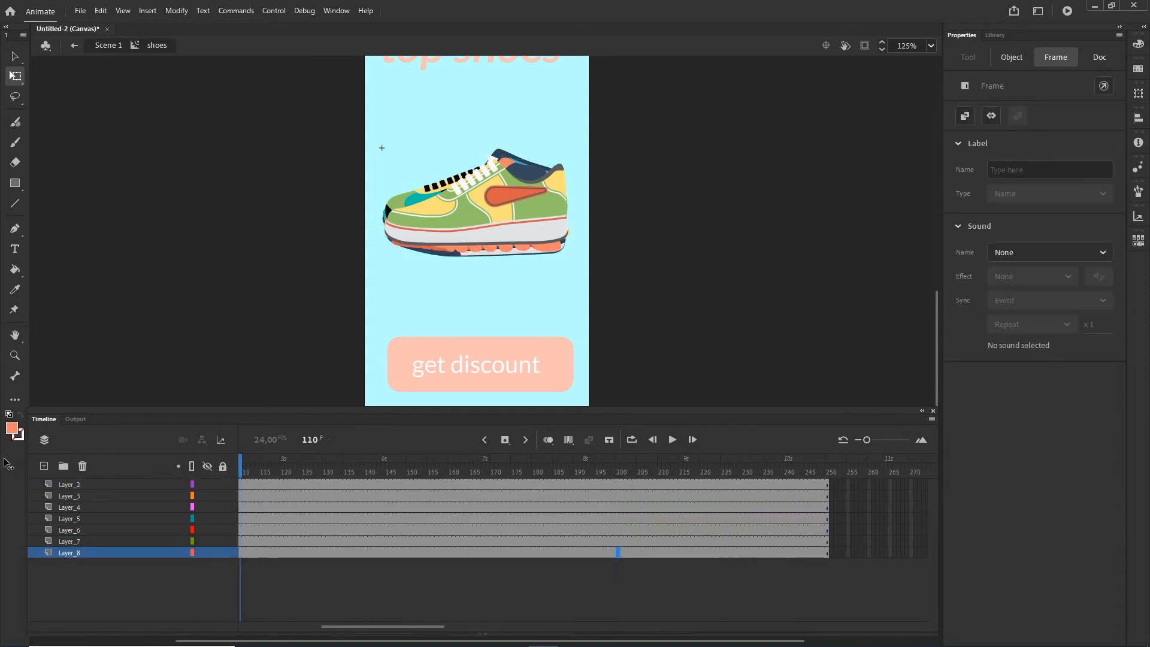
{"action": "left_click_drag", "start_coordinate": [5, 464], "coordinate": [4, 464]}
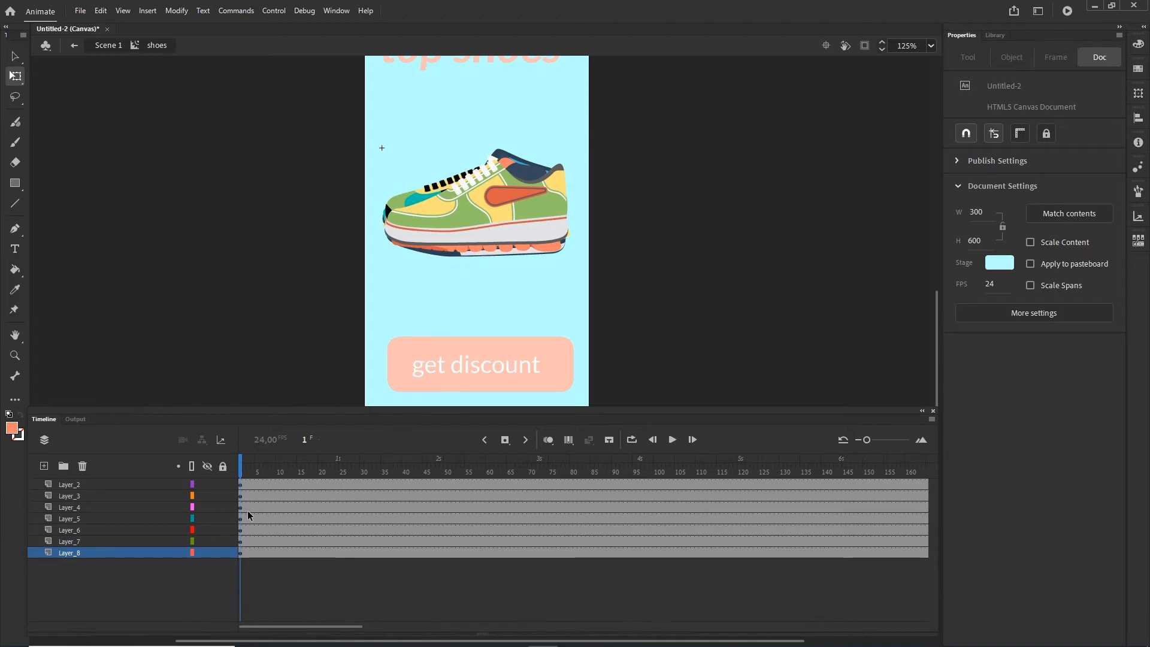
Step: Move the starting keyframes of Layer_2 to Layer_7 from frame 1 to frame 25
{"action": "left_click", "coordinate": [242, 542]}
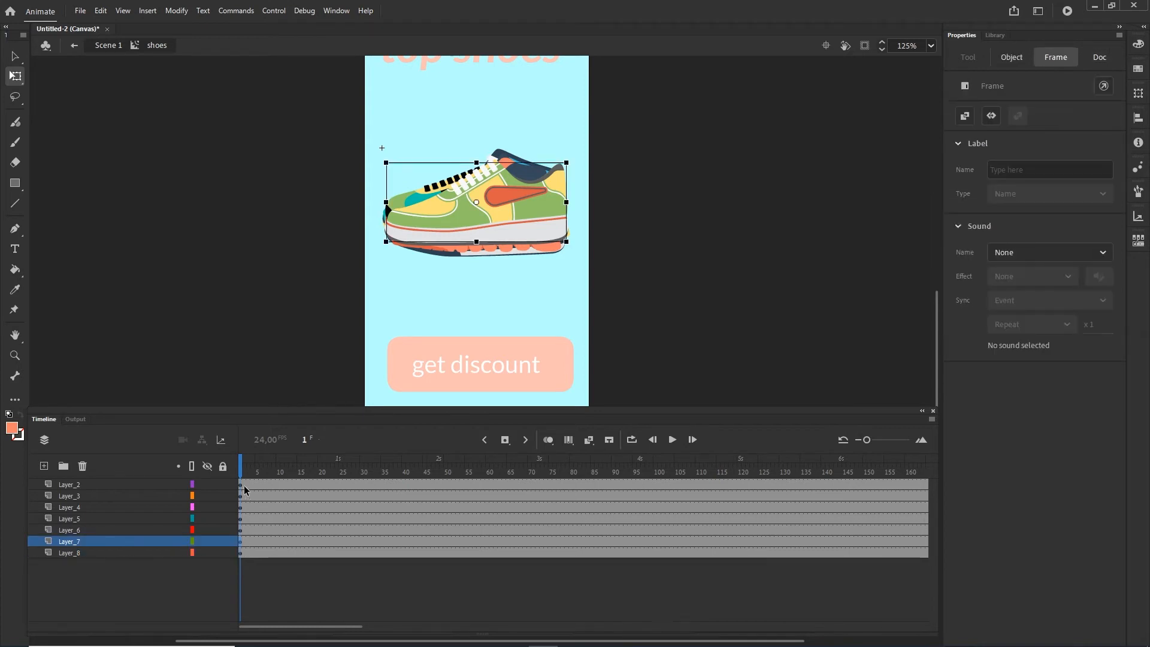
{"action": "left_click_drag", "start_coordinate": [239, 489], "coordinate": [241, 579]}
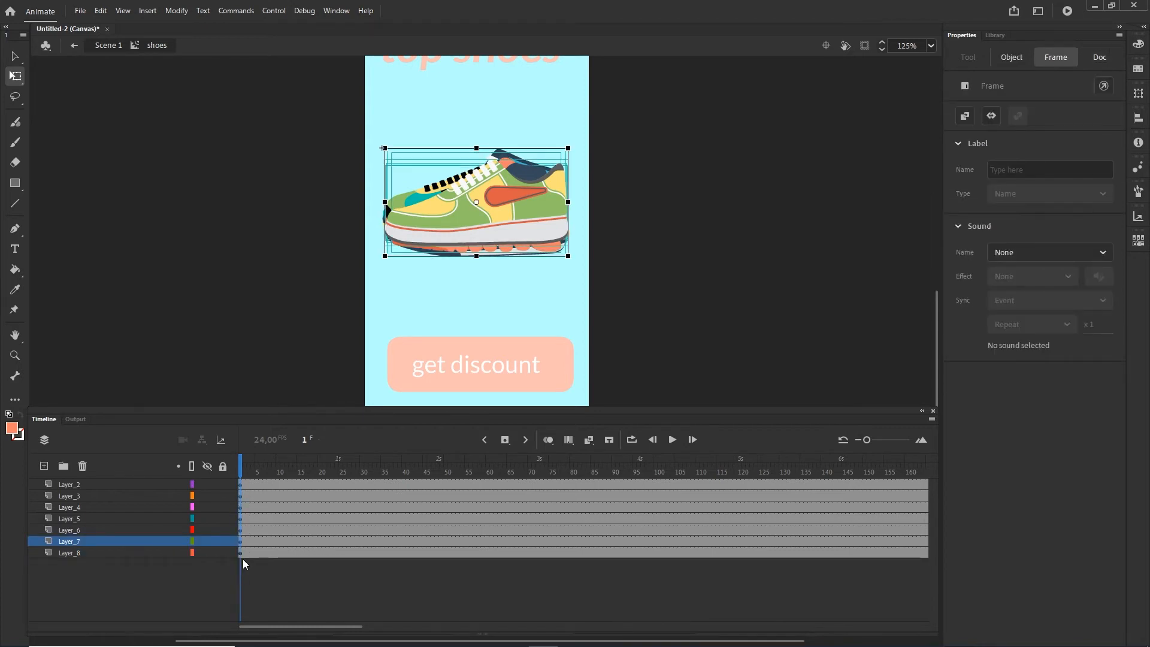
{"action": "left_click_drag", "start_coordinate": [240, 519], "coordinate": [344, 503]}
{"action": "left_click", "coordinate": [385, 593]}
Step: Move the starting keyframes of Layer_2 to Layer_6 from frame 25 to frame 51
{"action": "left_click", "coordinate": [342, 533]}
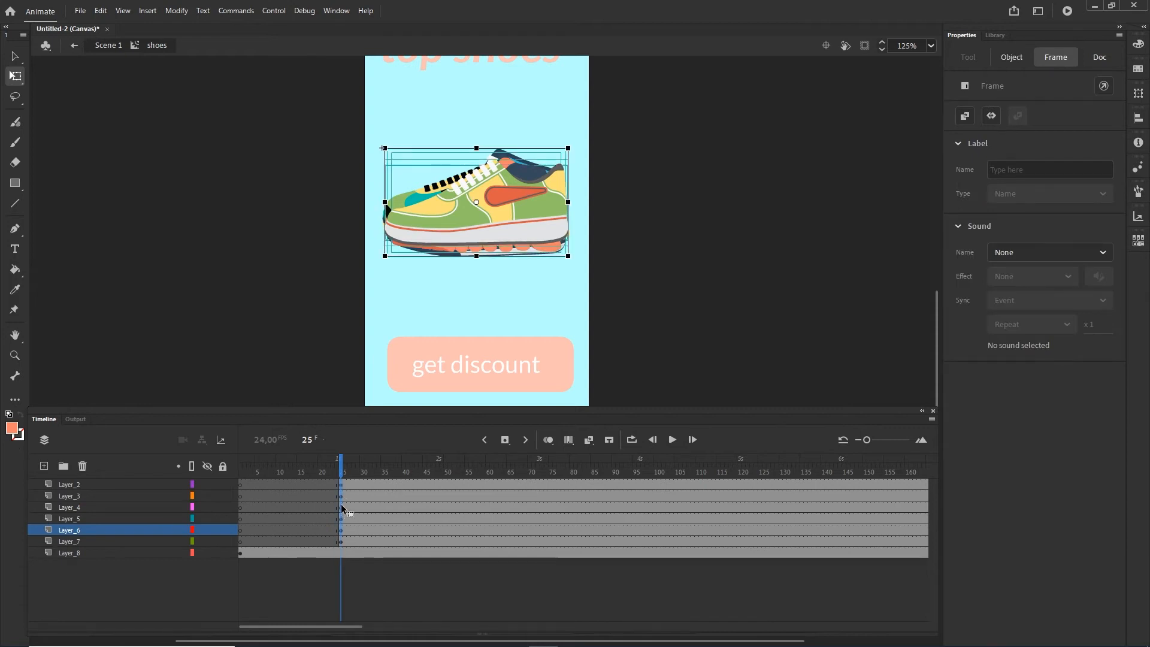
{"action": "left_click_drag", "start_coordinate": [339, 498], "coordinate": [450, 501]}
{"action": "left_click_drag", "start_coordinate": [357, 625], "coordinate": [369, 626]}
{"action": "left_click", "coordinate": [431, 562]}
Step: Move the starting keyframes of Layer_2 to Layer_5 from frame 51 to frame 75
{"action": "left_click", "coordinate": [387, 519]}
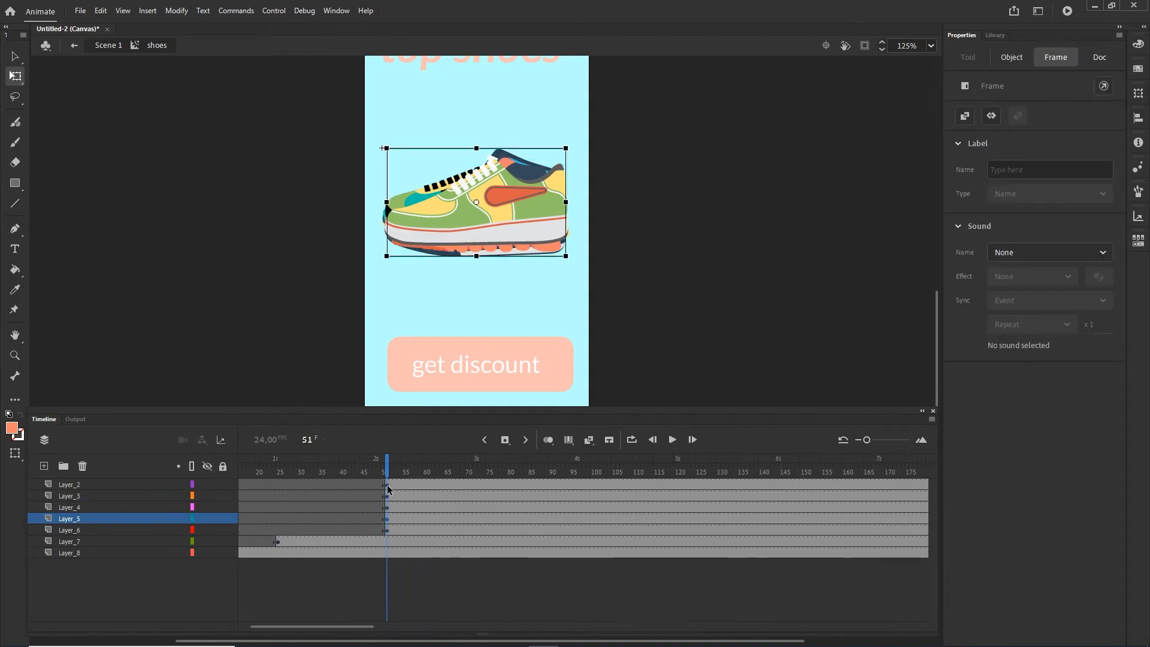
{"action": "left_click_drag", "start_coordinate": [388, 500], "coordinate": [488, 497]}
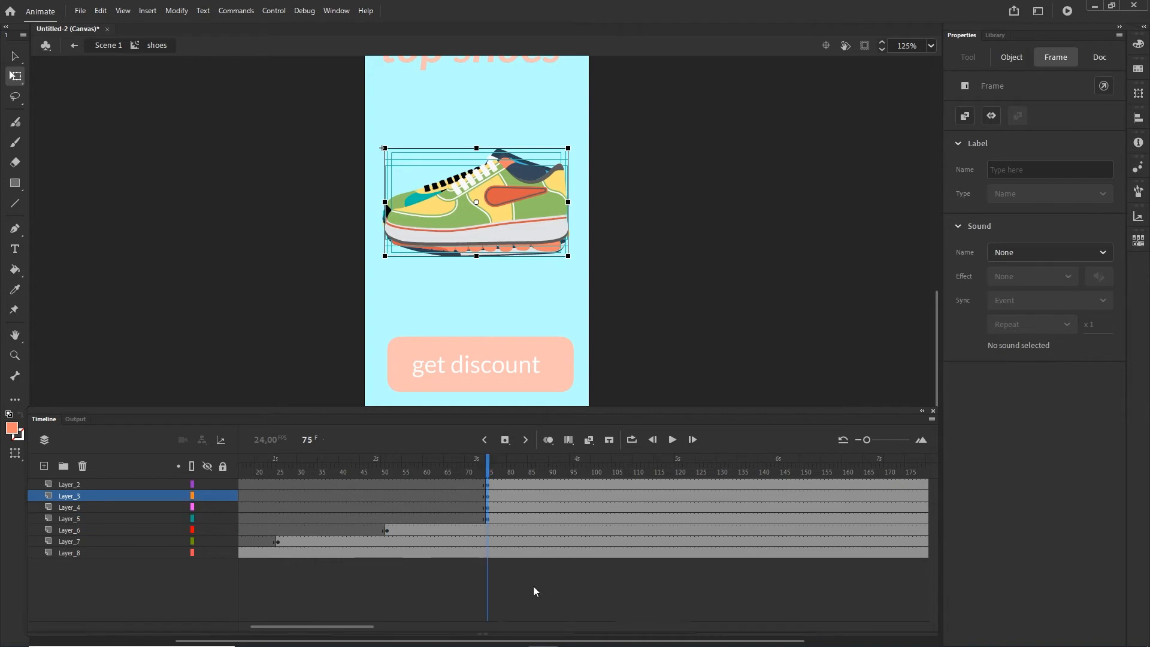
{"action": "left_click", "coordinate": [533, 586]}
Step: Stagger the remaining starting keyframes so Layer_4 begins at frame 101, Layer_3 at frame 126 and Layer_2 at frame 151
{"action": "left_click", "coordinate": [489, 507]}
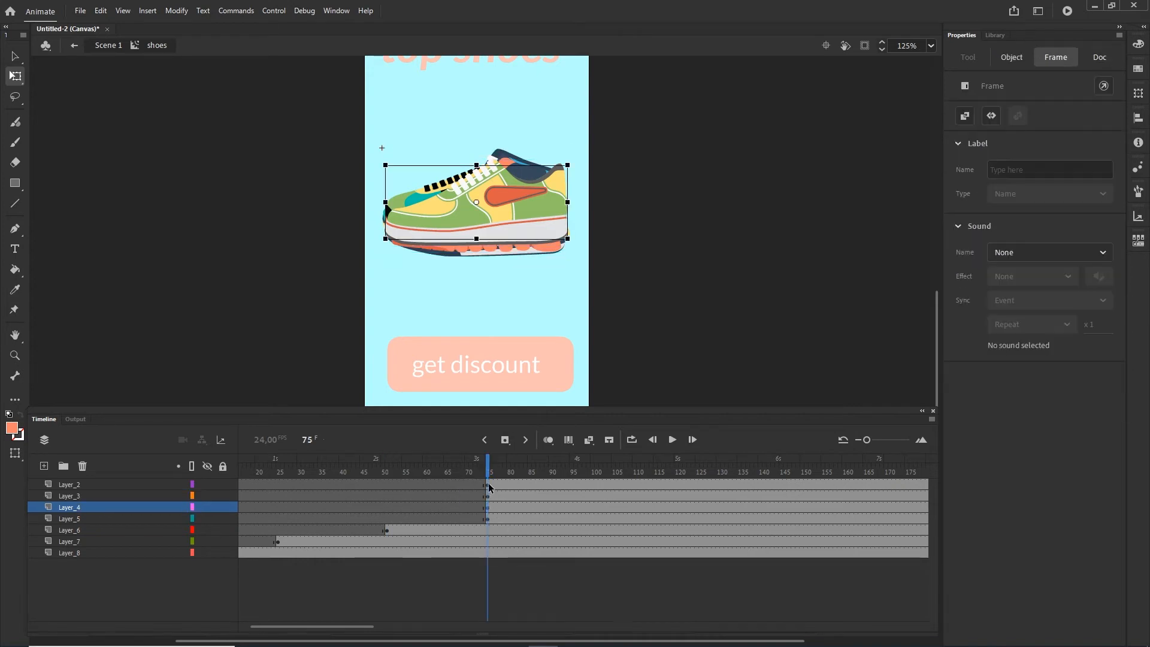
{"action": "left_click_drag", "start_coordinate": [488, 495], "coordinate": [725, 489]}
{"action": "left_click", "coordinate": [623, 569]}
{"action": "left_click", "coordinate": [703, 488]}
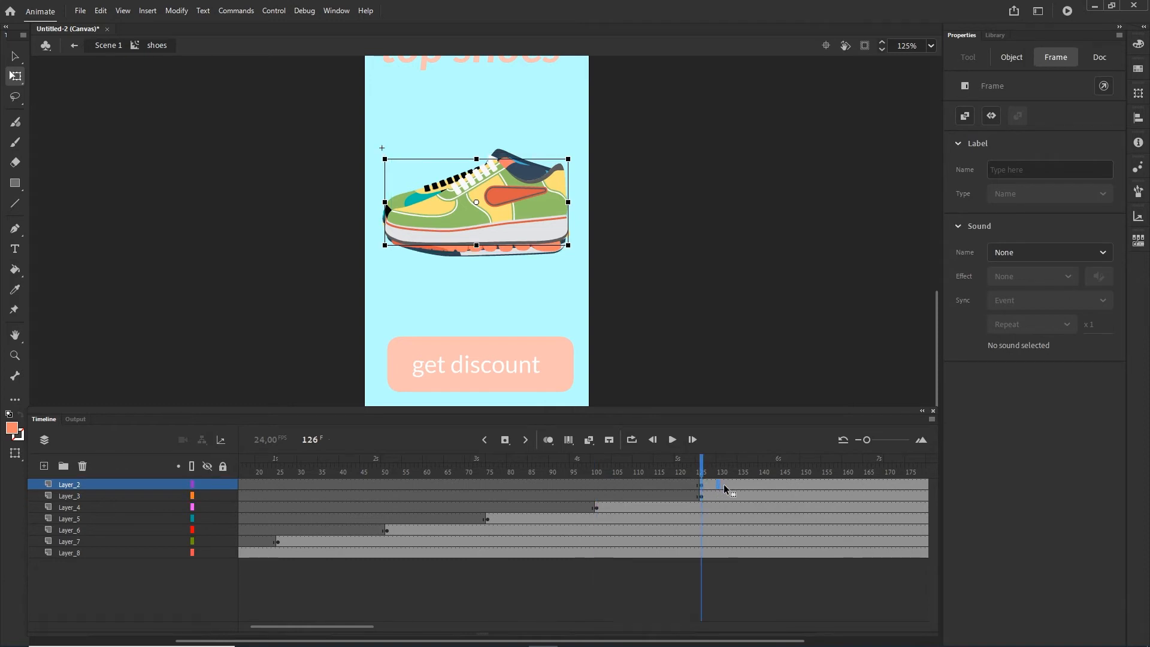
{"action": "left_click_drag", "start_coordinate": [800, 482], "coordinate": [750, 477]}
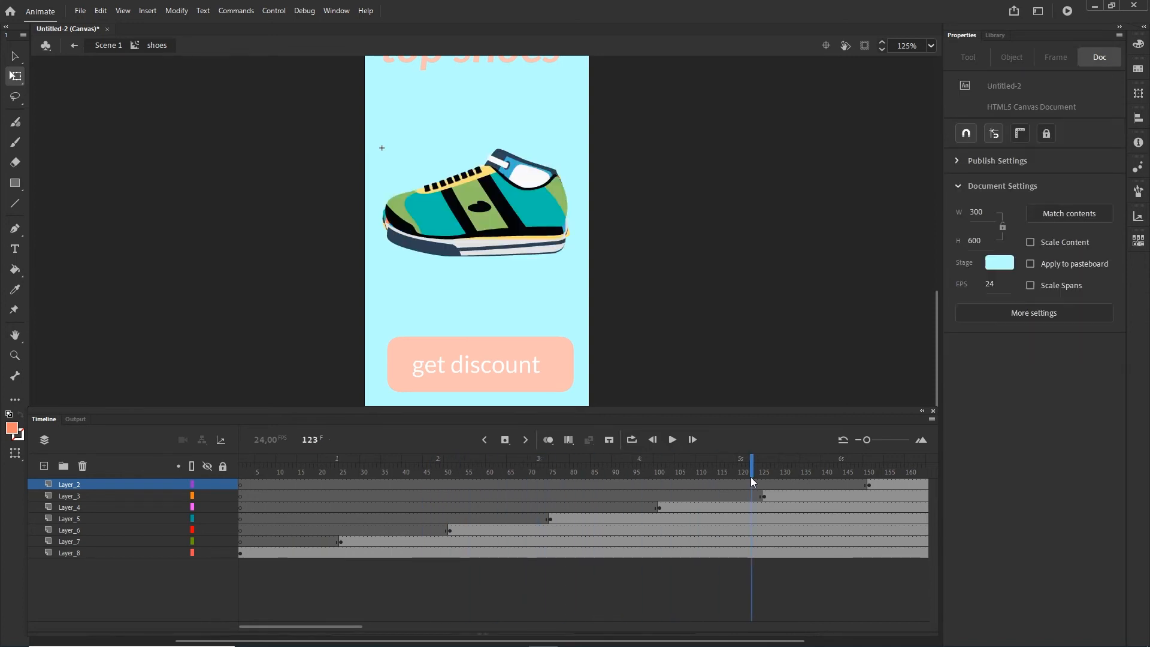
Step: Test the advert in the browser to check the shoe sequence, and return to the movie clip's timeline in Animate
{"action": "key", "text": "ctrl+Return"}
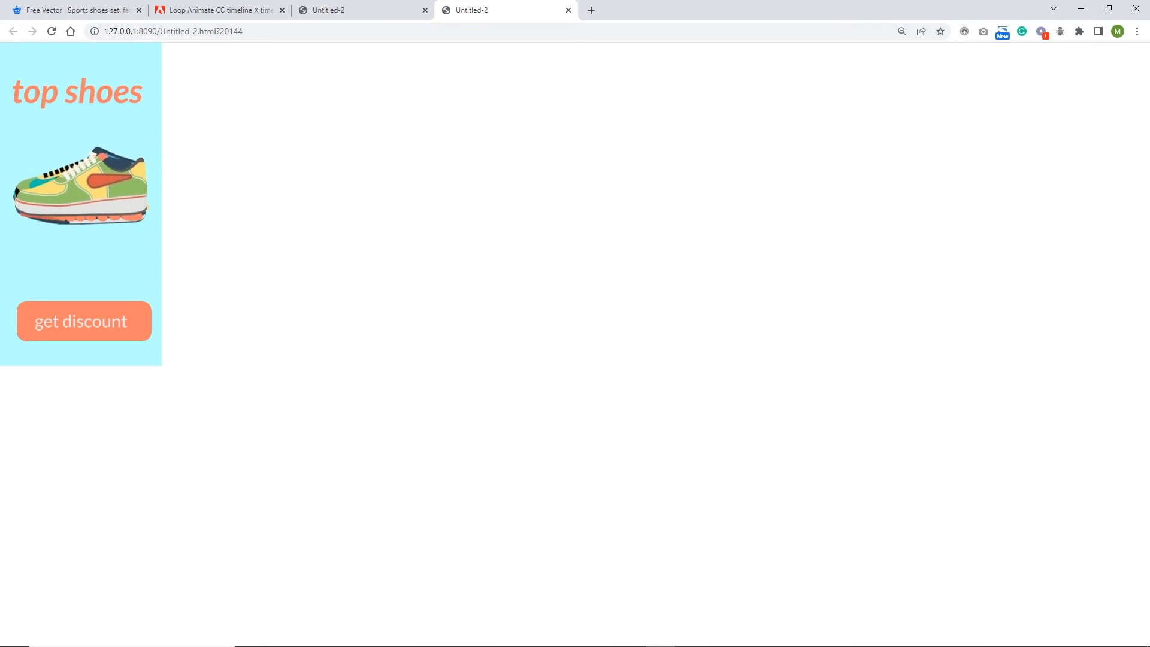
{"action": "mouse_move", "coordinate": [631, 644]}
{"action": "left_click", "coordinate": [543, 635]}
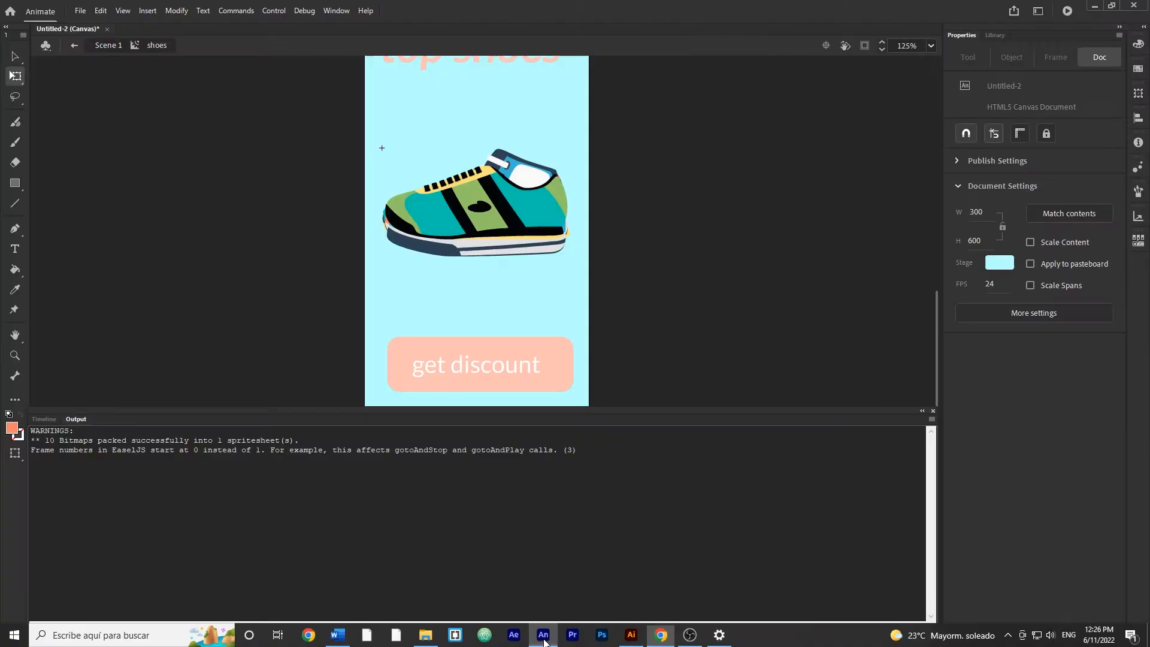
{"action": "left_click", "coordinate": [42, 419]}
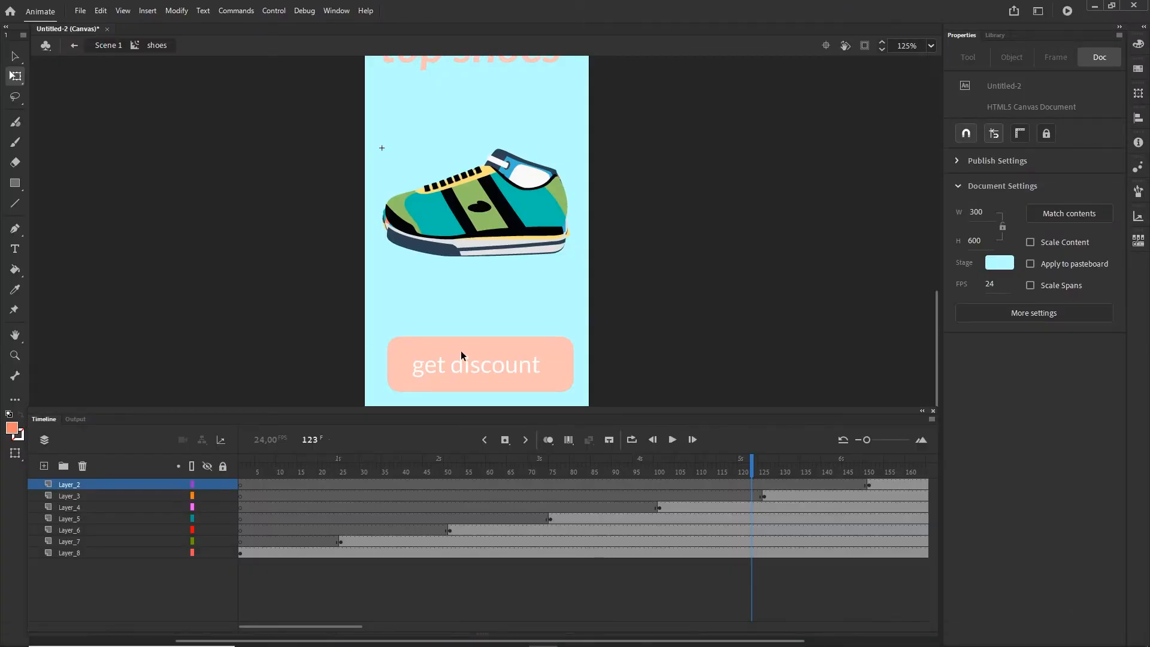
Step: Remove Layer_8's frames from frame 25 to the end of the clip, and scrub back to frame 27
{"action": "left_click", "coordinate": [85, 553]}
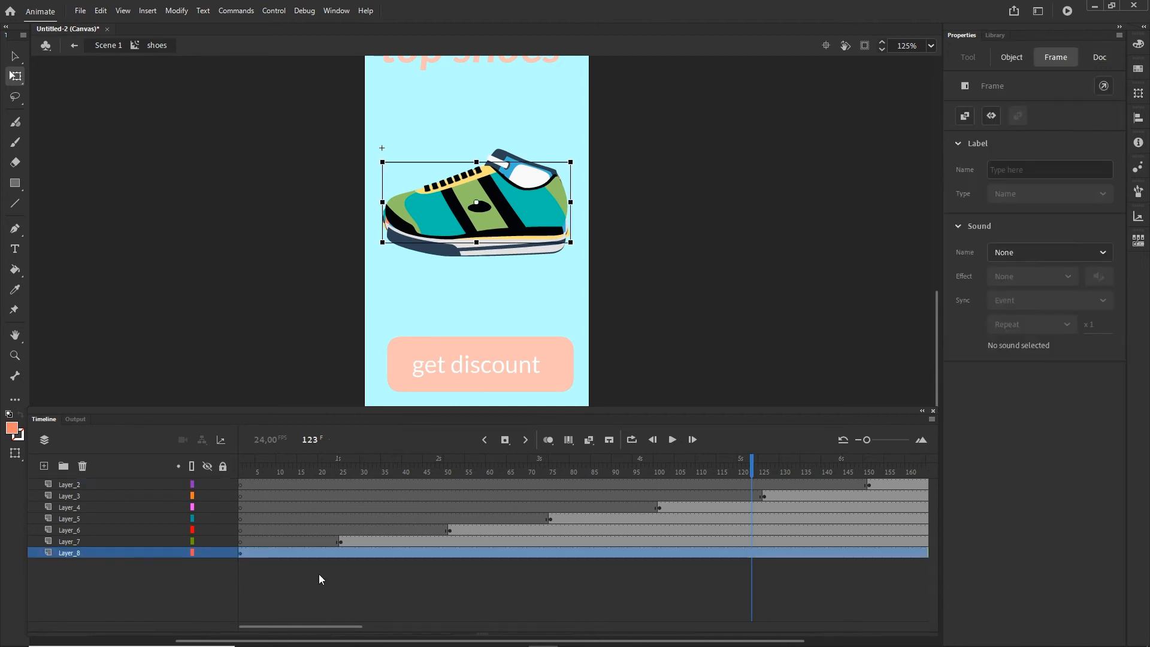
{"action": "left_click", "coordinate": [341, 551]}
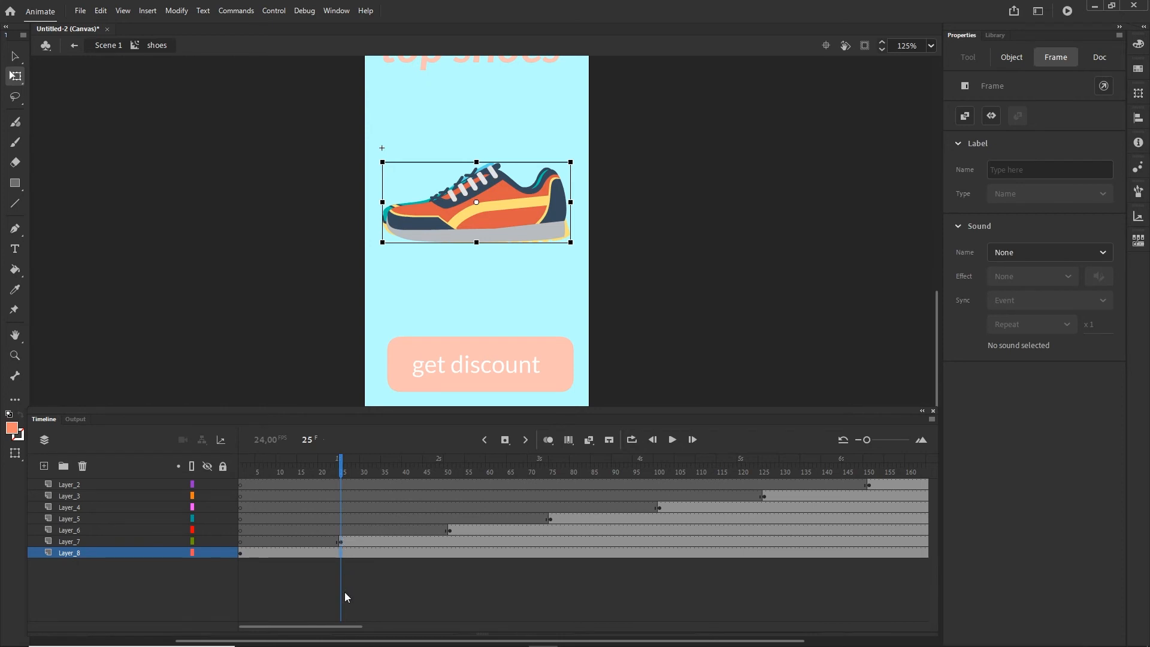
{"action": "left_click_drag", "start_coordinate": [354, 626], "coordinate": [473, 627]}
{"action": "left_click", "coordinate": [639, 554]}
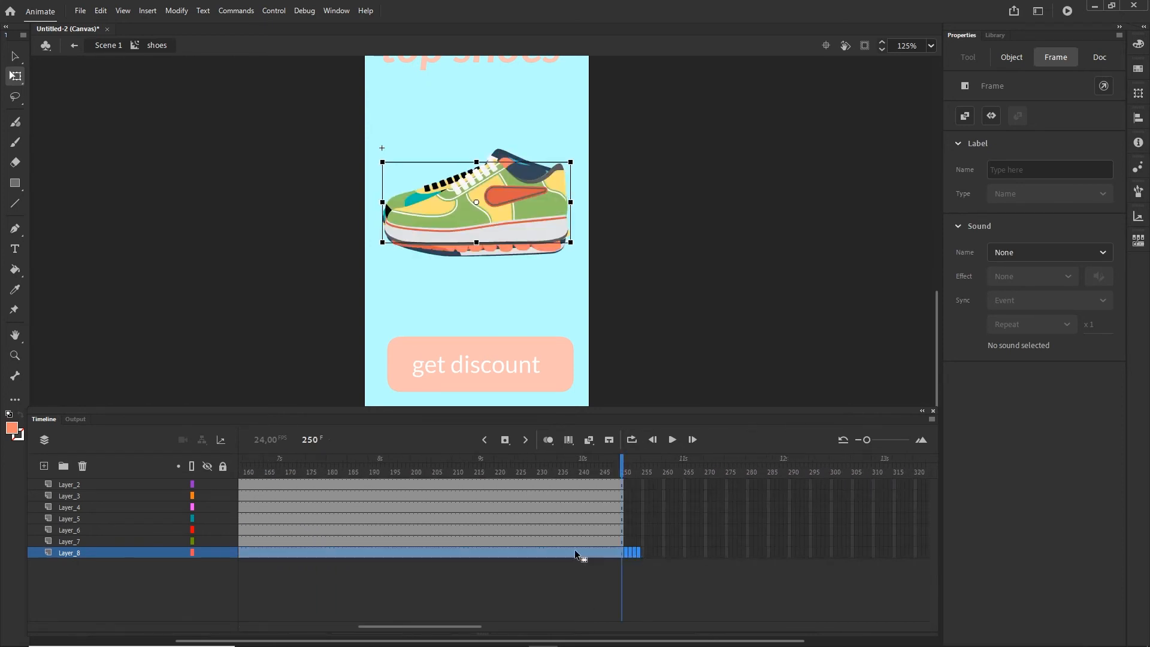
{"action": "right_click", "coordinate": [571, 560]}
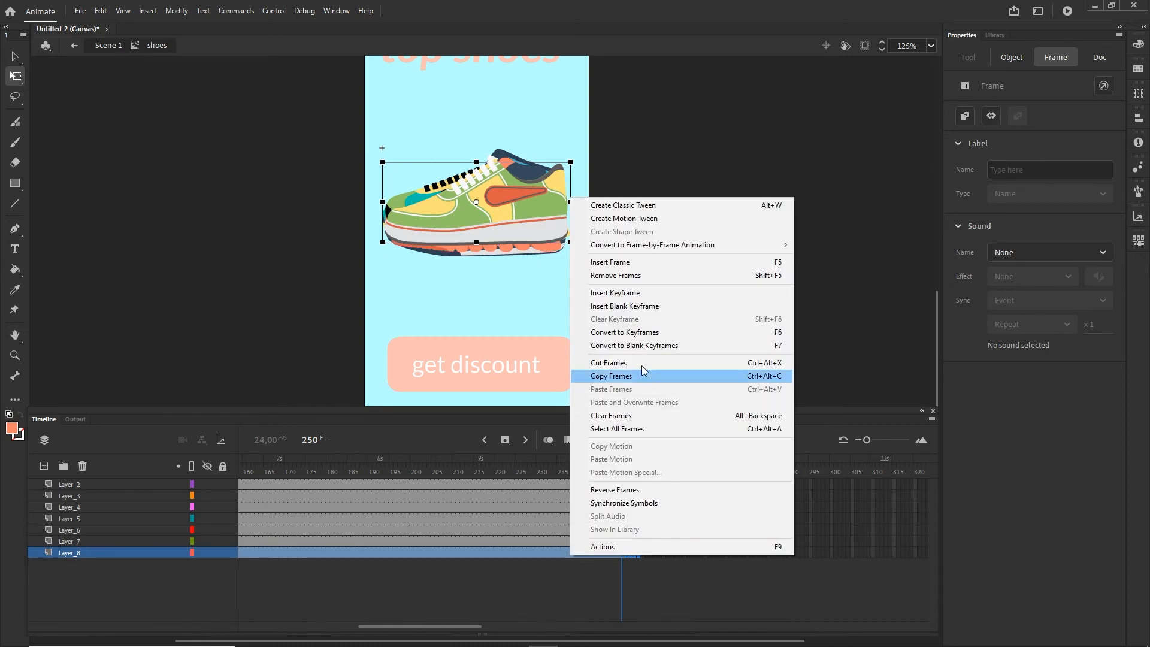
{"action": "left_click", "coordinate": [770, 276]}
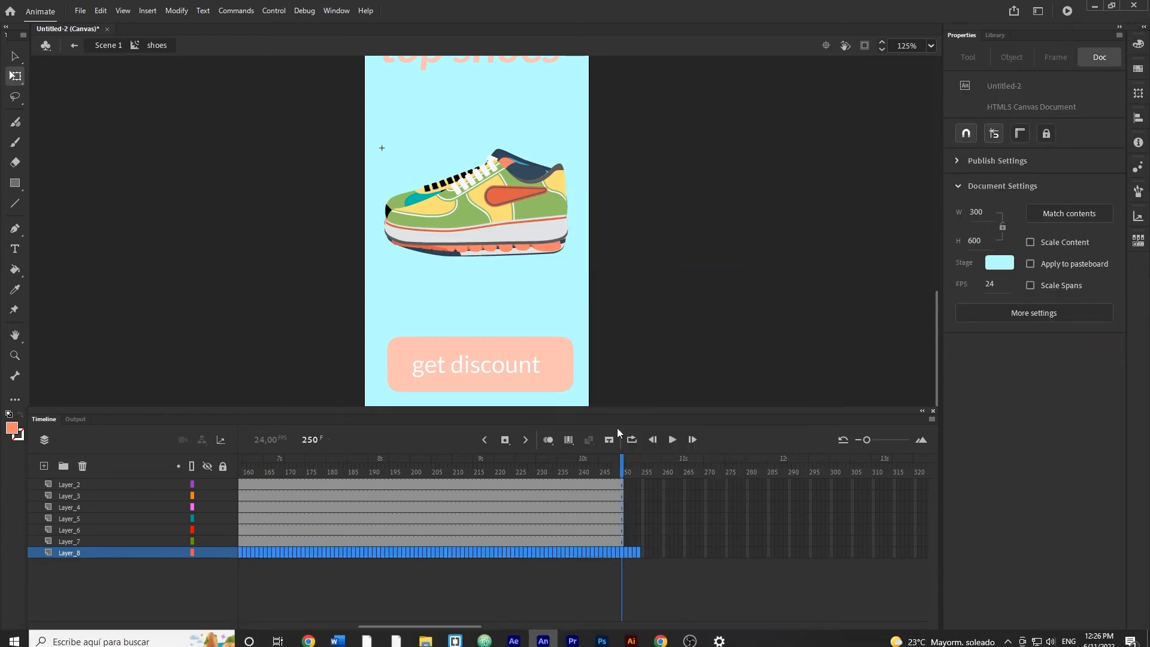
{"action": "left_click_drag", "start_coordinate": [621, 463], "coordinate": [350, 465]}
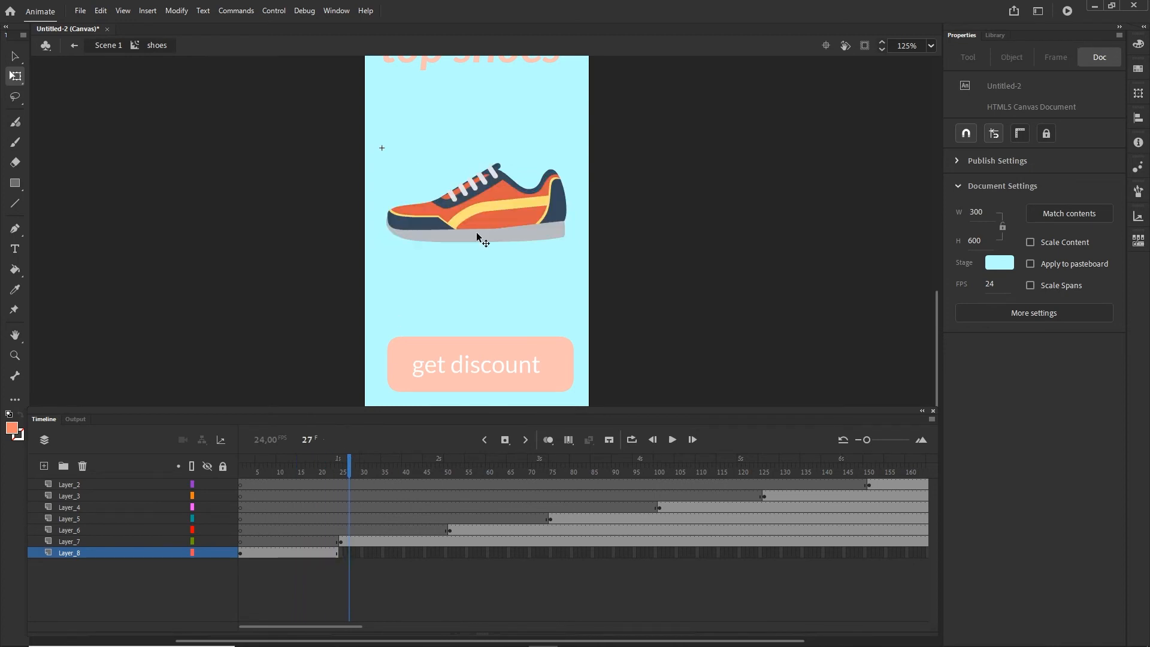
Step: Remove Layer_7's frames from frame 51 to the end of the clip
{"action": "left_click", "coordinate": [450, 540]}
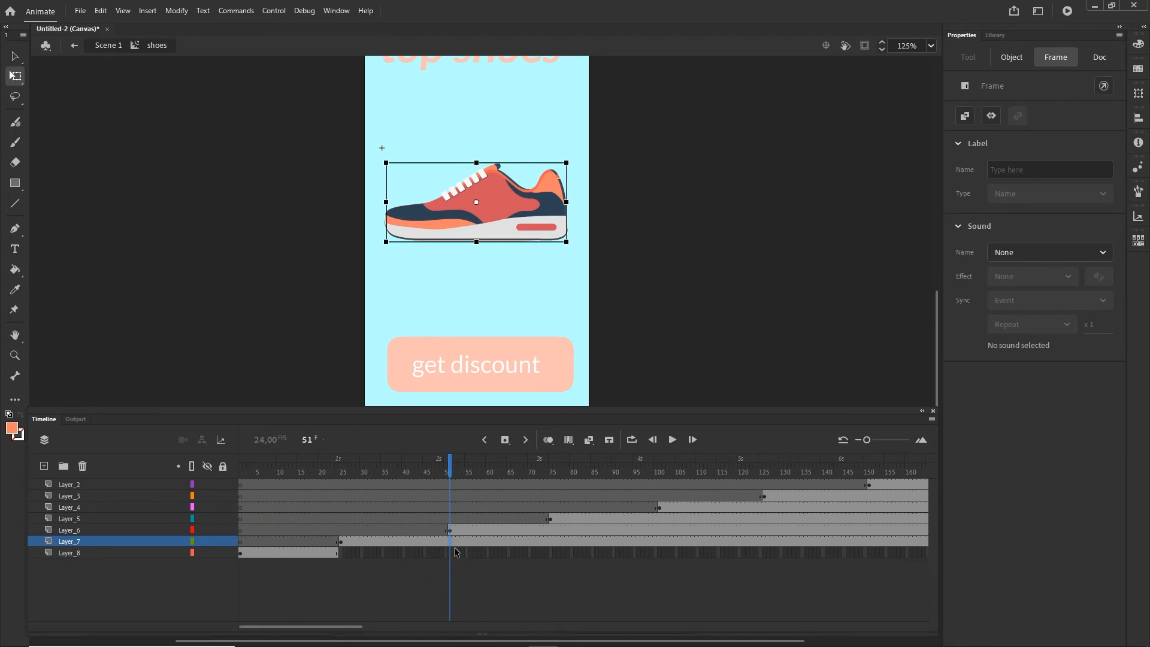
{"action": "left_click_drag", "start_coordinate": [355, 626], "coordinate": [464, 626]}
{"action": "left_click", "coordinate": [716, 541]}
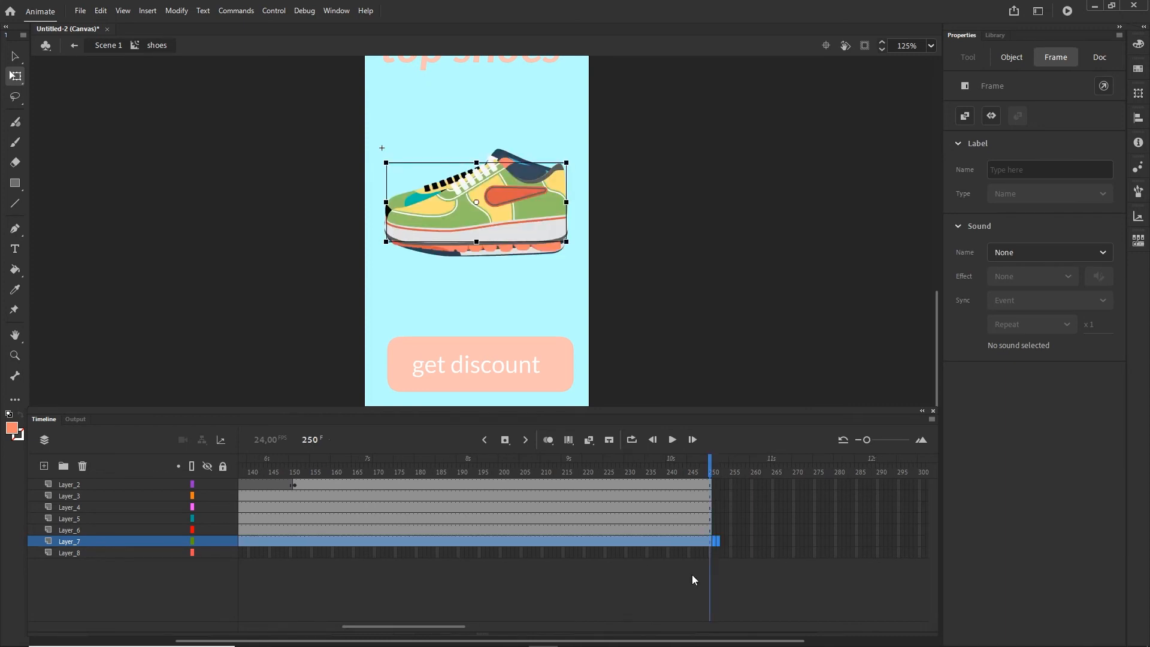
{"action": "left_click", "coordinate": [692, 575]}
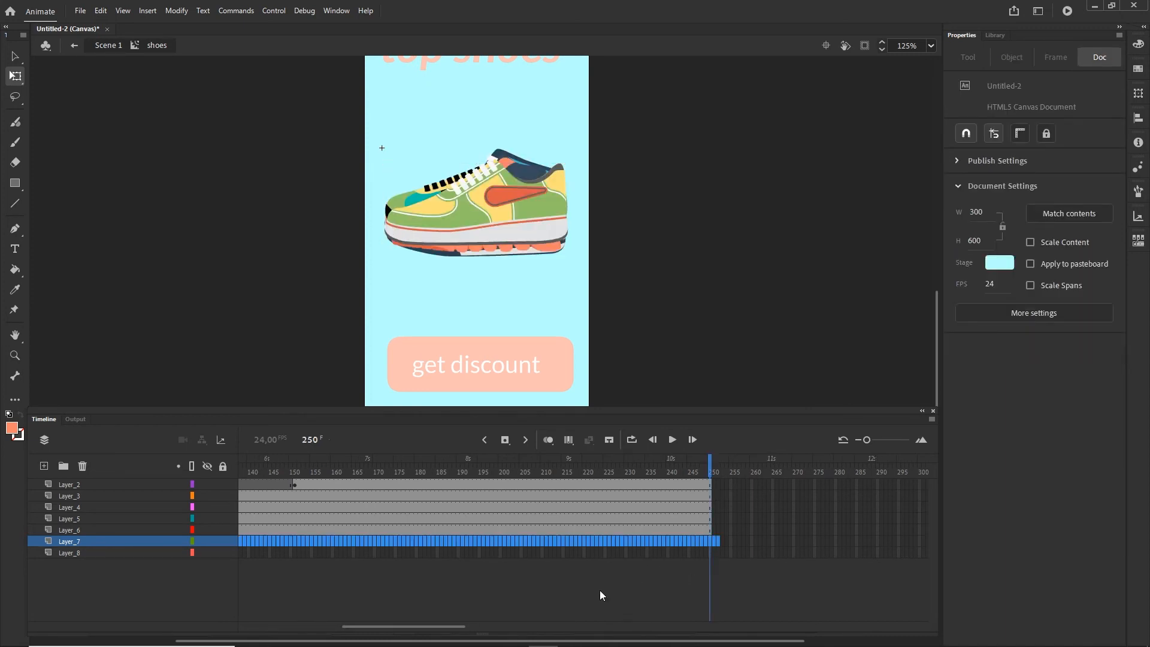
Step: Remove Layer_6's frames from frame 75 to the end of the clip
{"action": "mouse_move", "coordinate": [451, 627]}
{"action": "left_mouse_down"}
{"action": "mouse_move", "coordinate": [380, 626]}
{"action": "mouse_move", "coordinate": [453, 606]}
{"action": "left_mouse_up"}
{"action": "left_click", "coordinate": [377, 597]}
{"action": "left_click", "coordinate": [374, 531]}
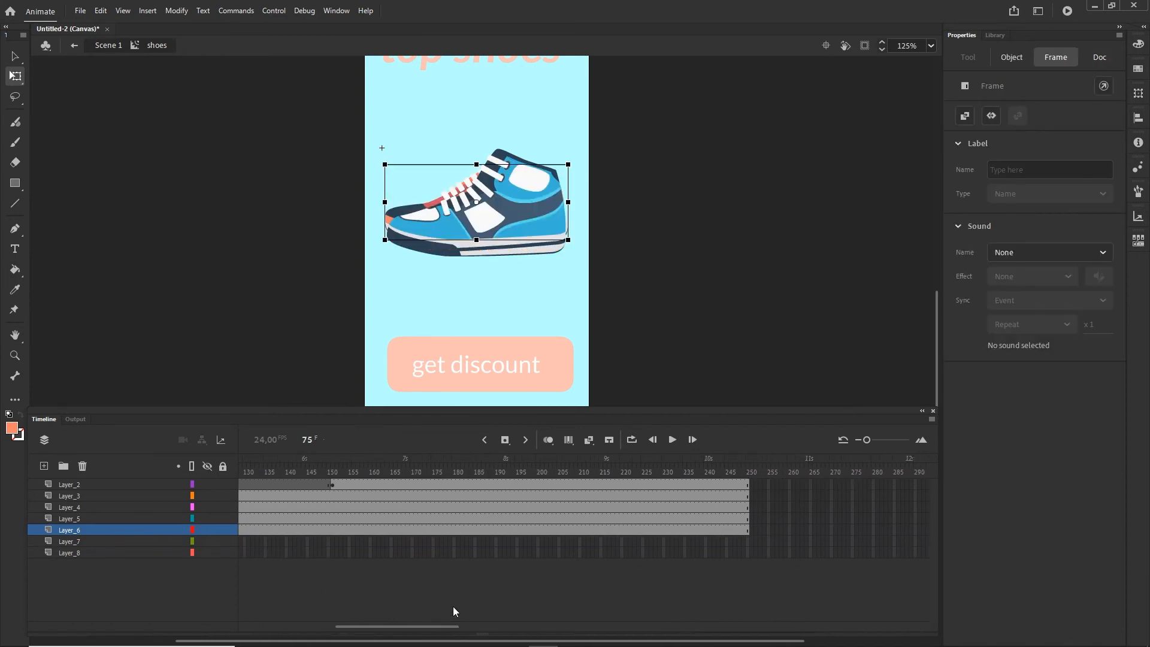
{"action": "left_click", "coordinate": [753, 529]}
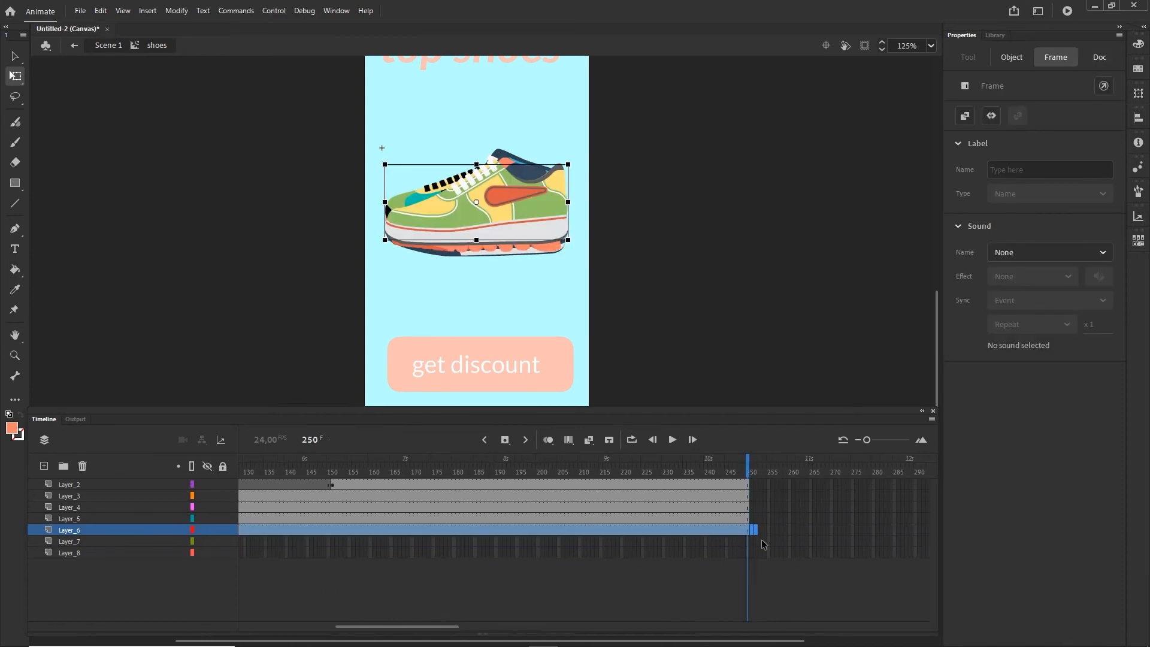
{"action": "key", "text": "shift+F5"}
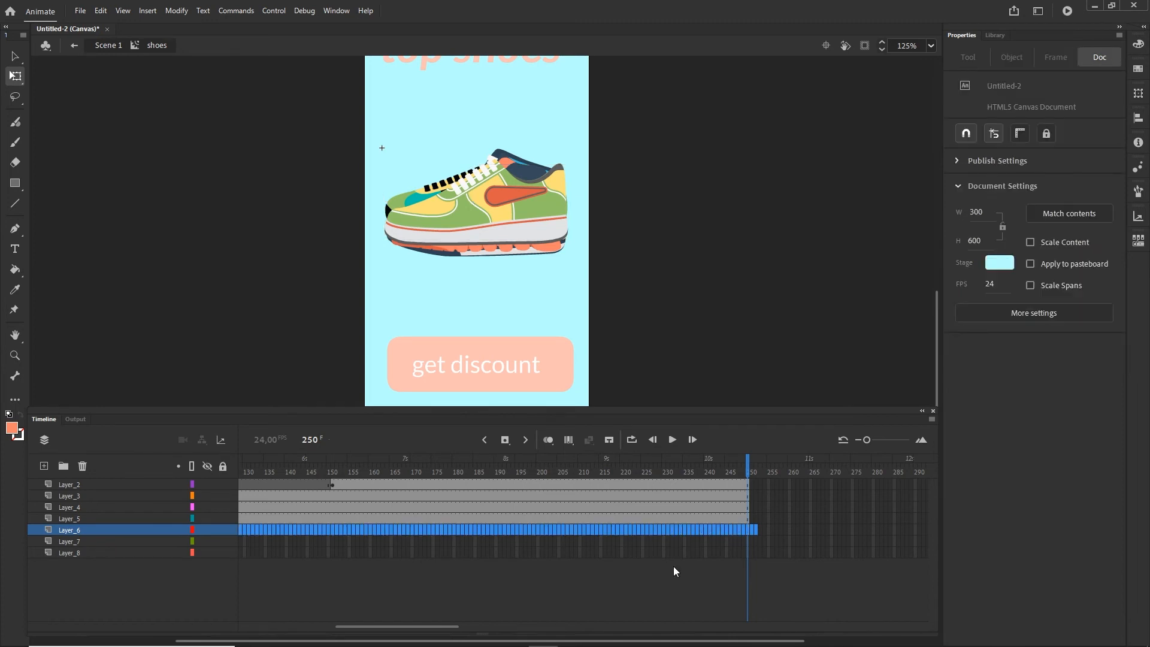
Step: Remove Layer_5's frames from frame 101 to the end of the clip
{"action": "left_click_drag", "start_coordinate": [430, 622], "coordinate": [370, 615]}
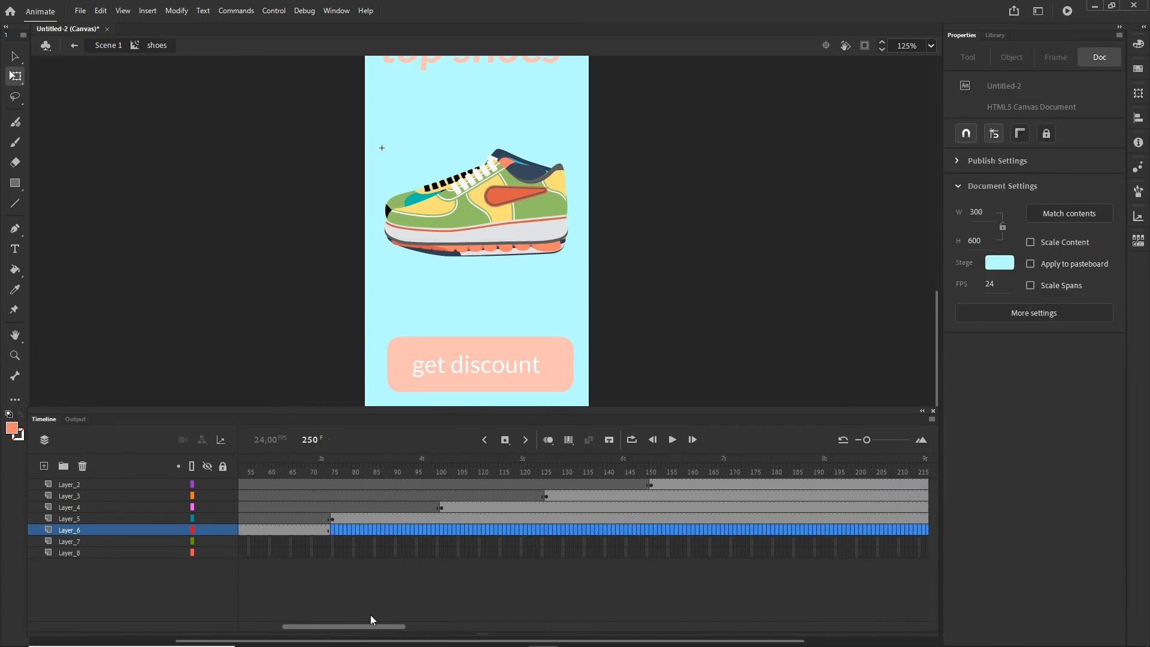
{"action": "left_click", "coordinate": [387, 577]}
{"action": "left_click", "coordinate": [483, 518]}
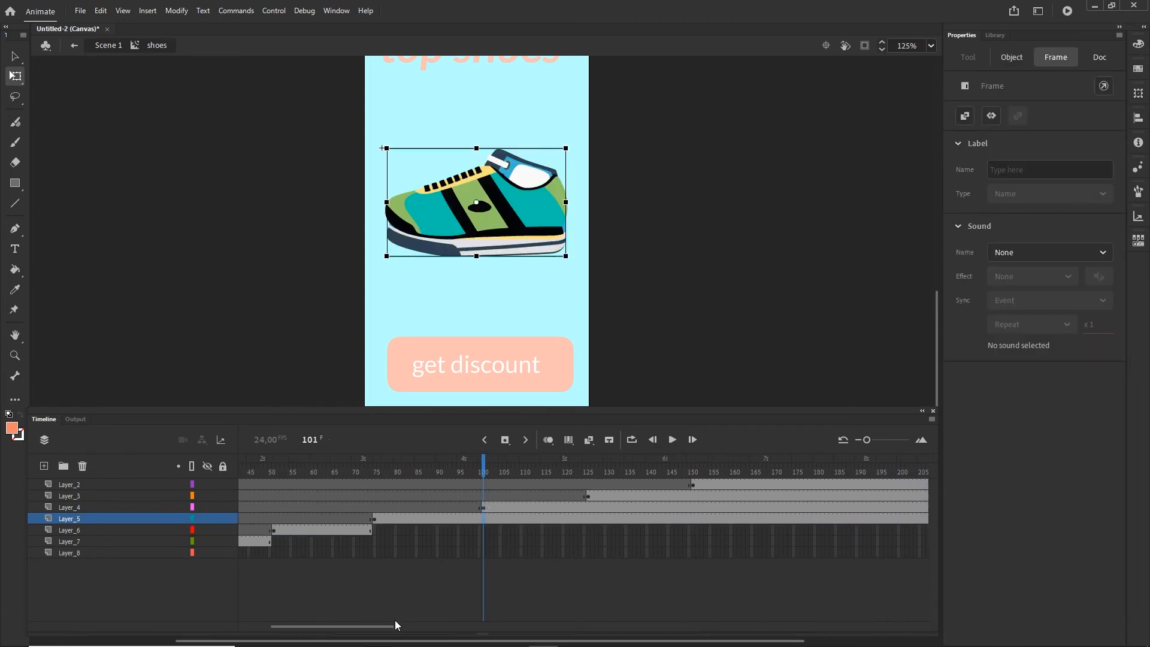
{"action": "left_click_drag", "start_coordinate": [396, 625], "coordinate": [457, 618]}
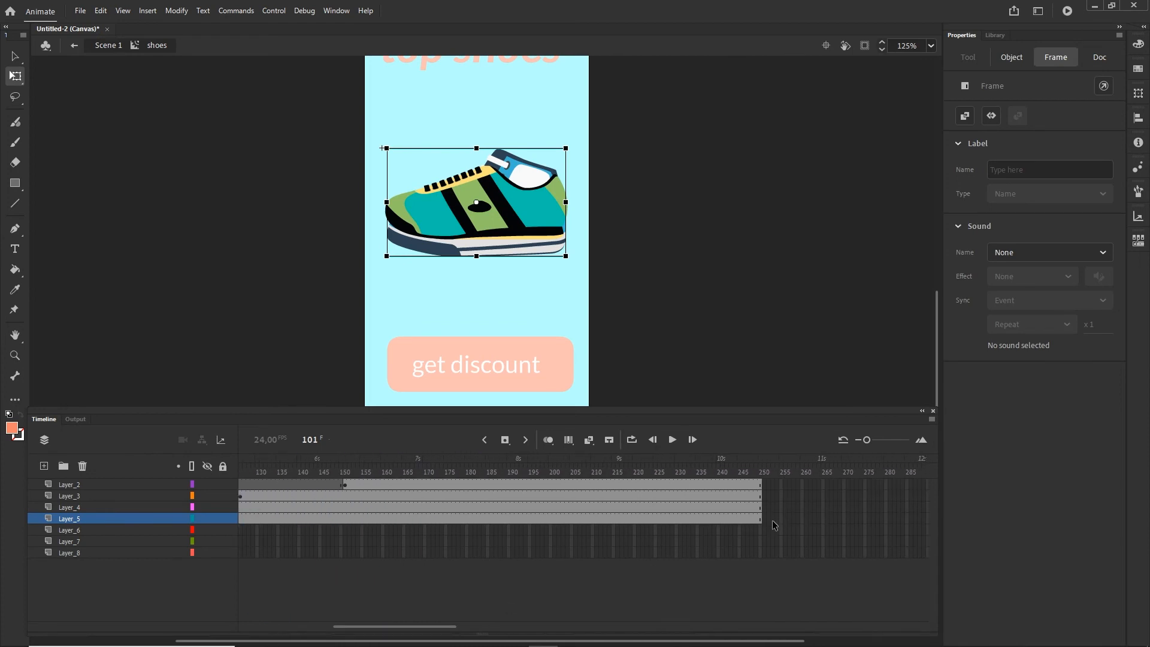
{"action": "left_click_drag", "start_coordinate": [772, 518], "coordinate": [761, 518]}
{"action": "left_click", "coordinate": [754, 570]}
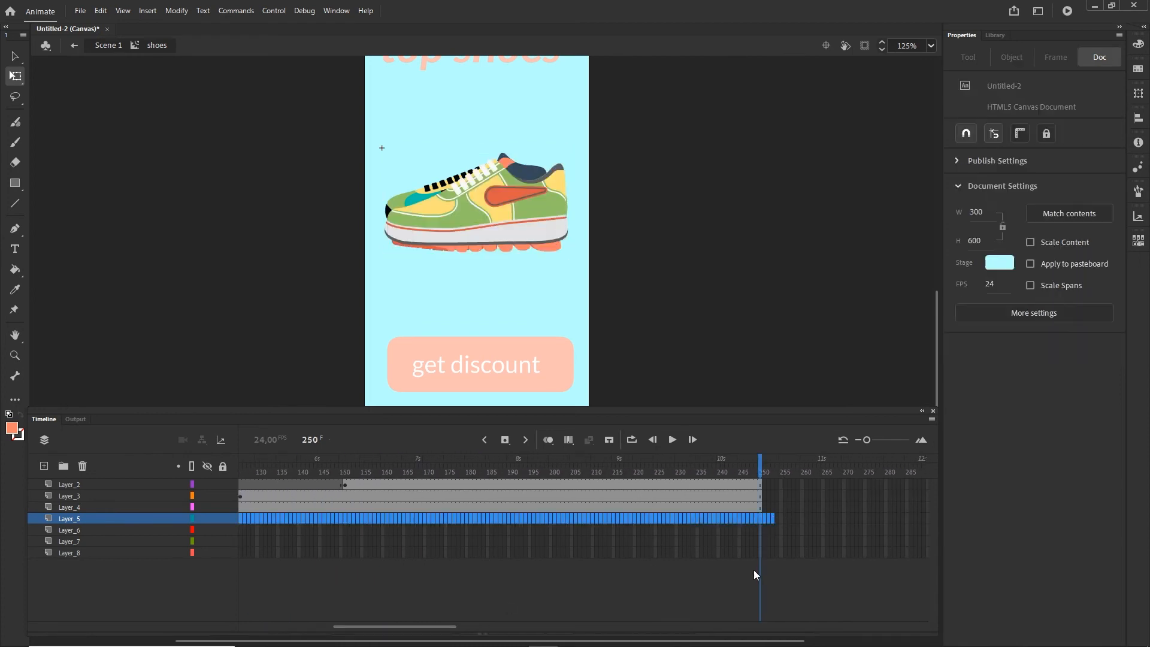
{"action": "left_click", "coordinate": [420, 620]}
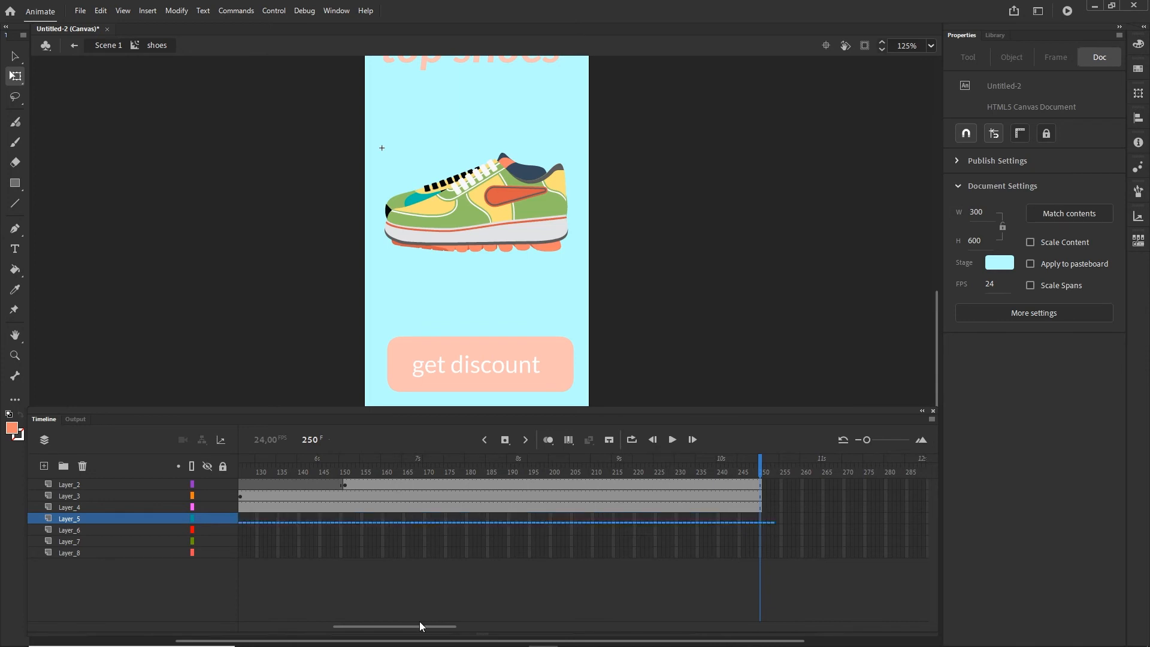
Step: Remove Layer_4's frames from frame 126 to the end of the clip
{"action": "left_click_drag", "start_coordinate": [419, 623], "coordinate": [447, 623]}
{"action": "left_click", "coordinate": [386, 508]}
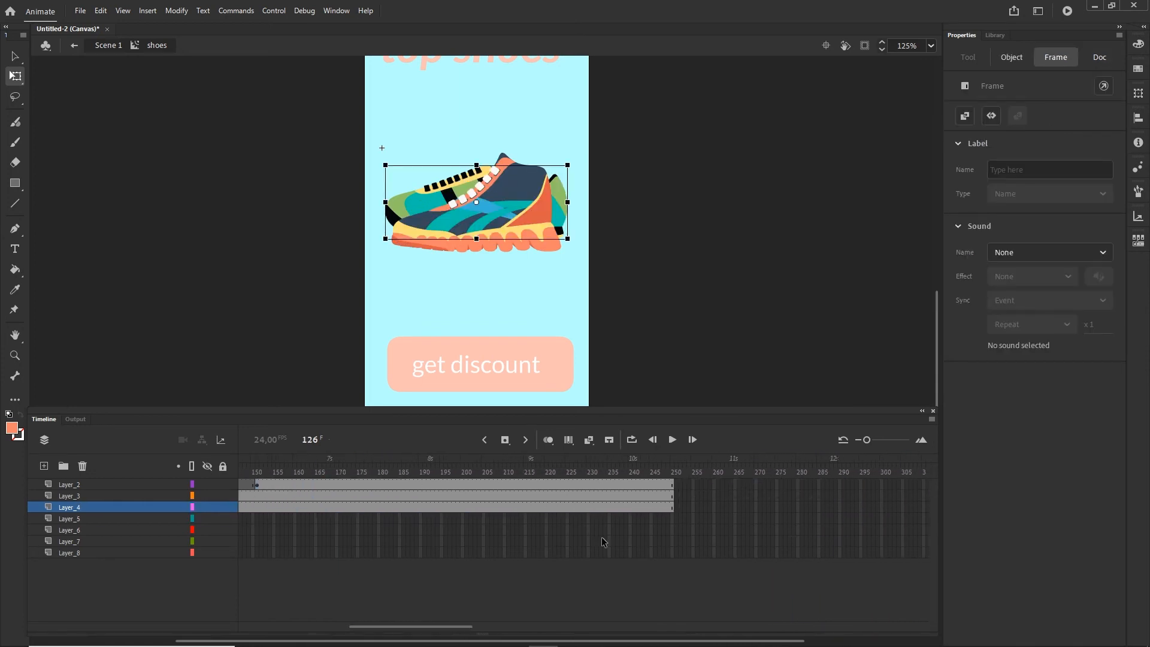
{"action": "left_click", "coordinate": [672, 574]}
{"action": "left_click", "coordinate": [672, 574]}
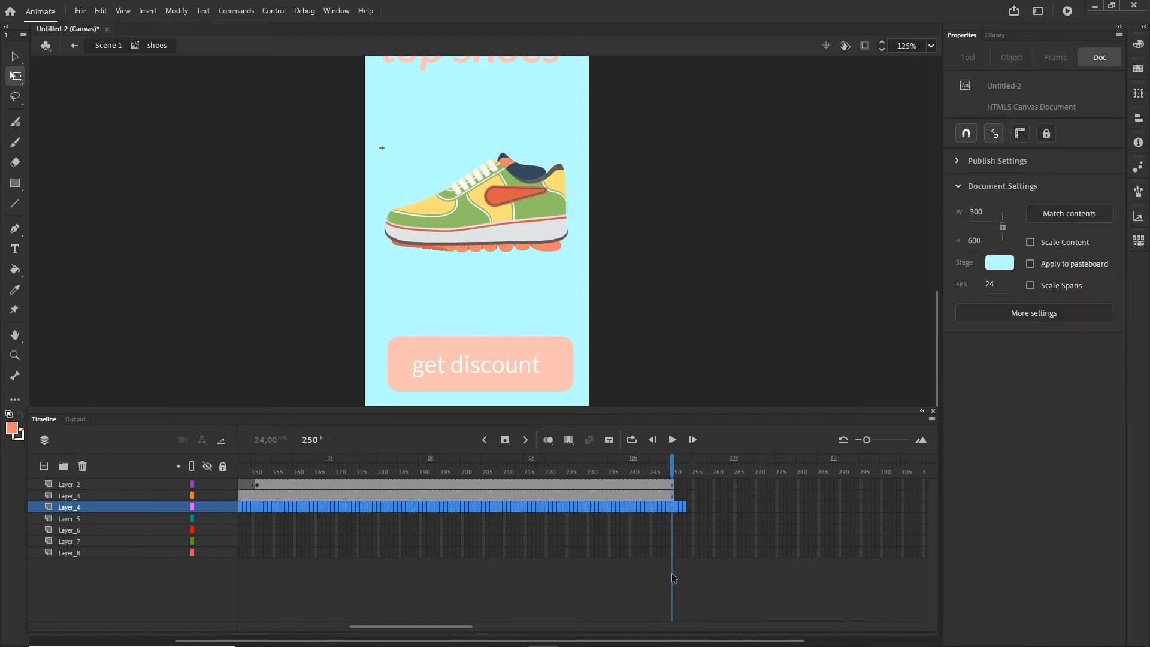
{"action": "scroll", "coordinate": [455, 581], "scroll_direction": "left", "scroll_amount": 5}
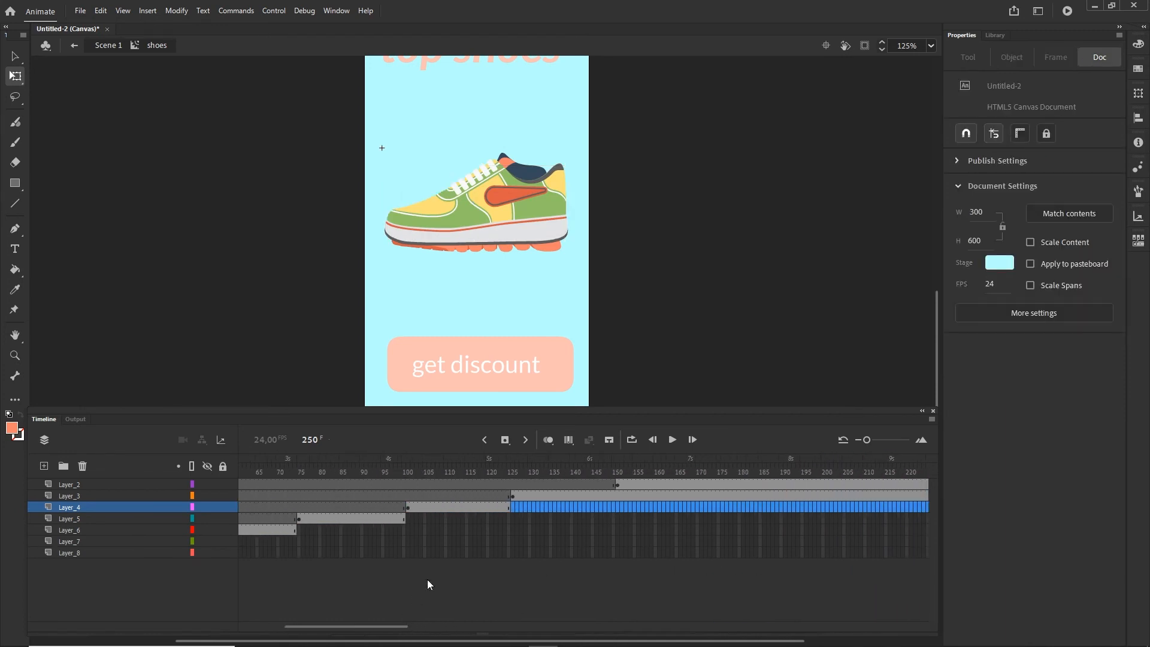
{"action": "key", "text": "shift+F5"}
Step: Remove Layer_3's frames from frame 151 to the end of the clip, and scrub back to frame 156
{"action": "left_click", "coordinate": [619, 496]}
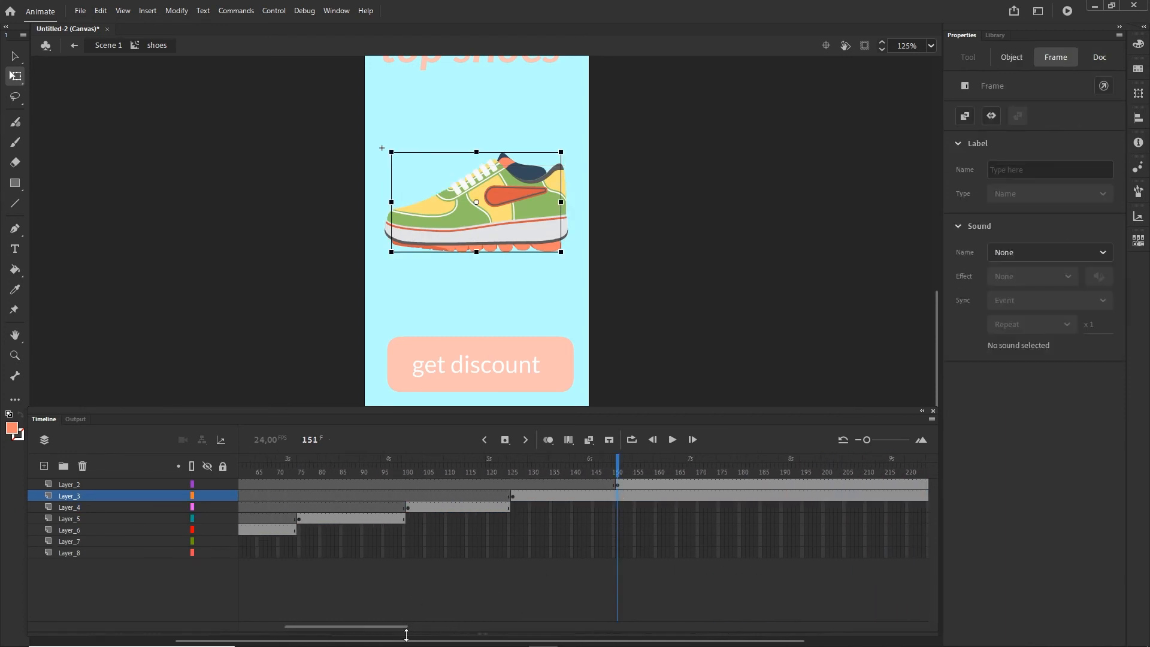
{"action": "left_click_drag", "start_coordinate": [402, 627], "coordinate": [465, 617]}
{"action": "left_click", "coordinate": [660, 496], "text": "shift"}
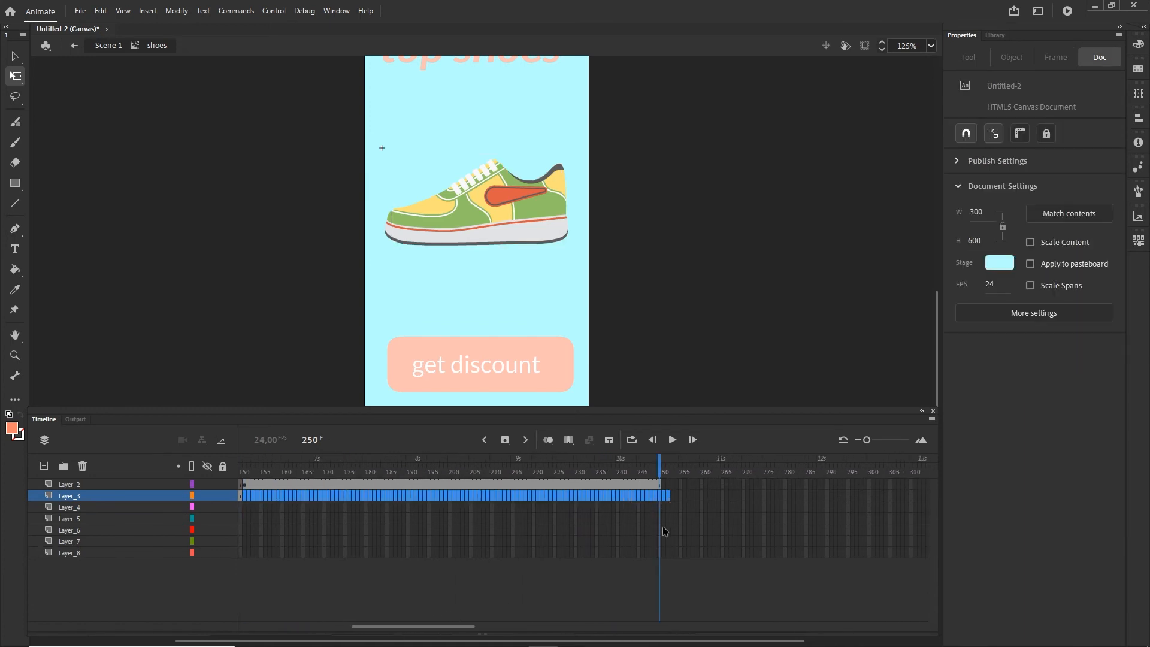
{"action": "left_click_drag", "start_coordinate": [659, 466], "coordinate": [890, 494]}
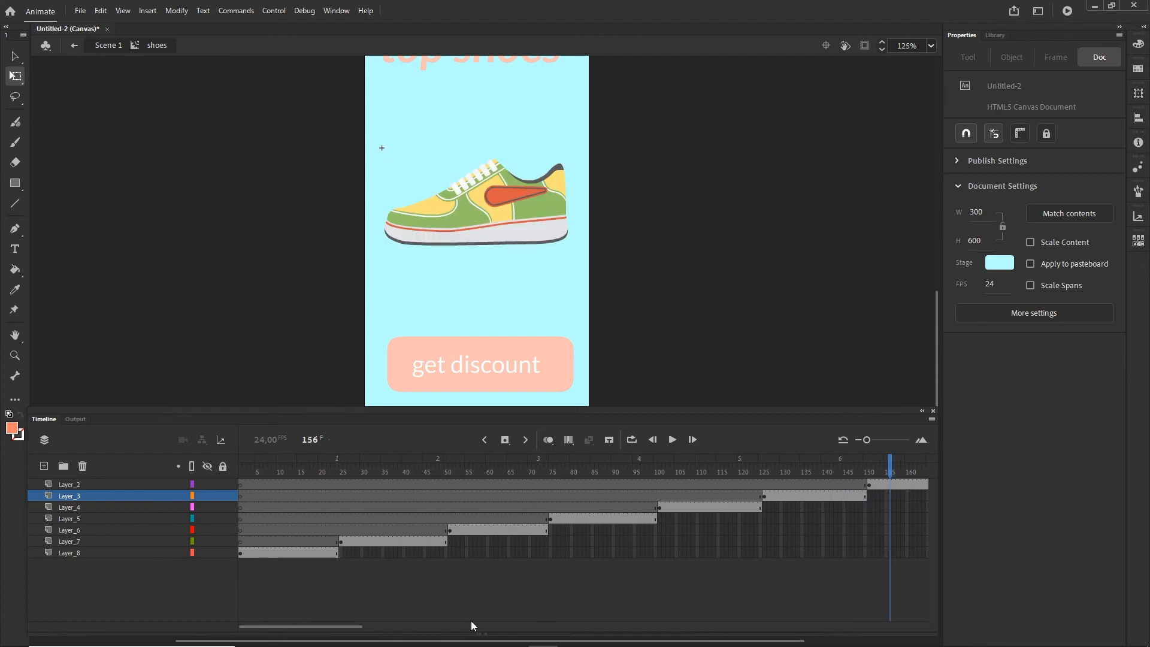
Step: Test the advert in the browser to watch the shoes cycle, and return to the clip's timeline in Animate
{"action": "key", "text": "ctrl+Return"}
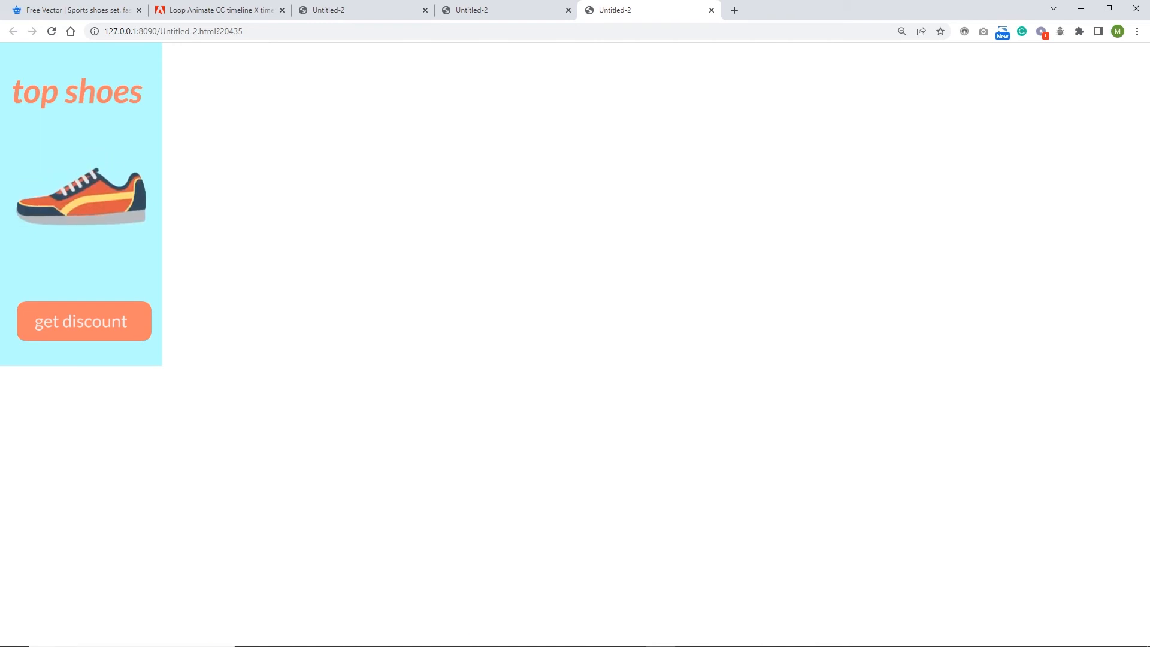
{"action": "mouse_move", "coordinate": [393, 623]}
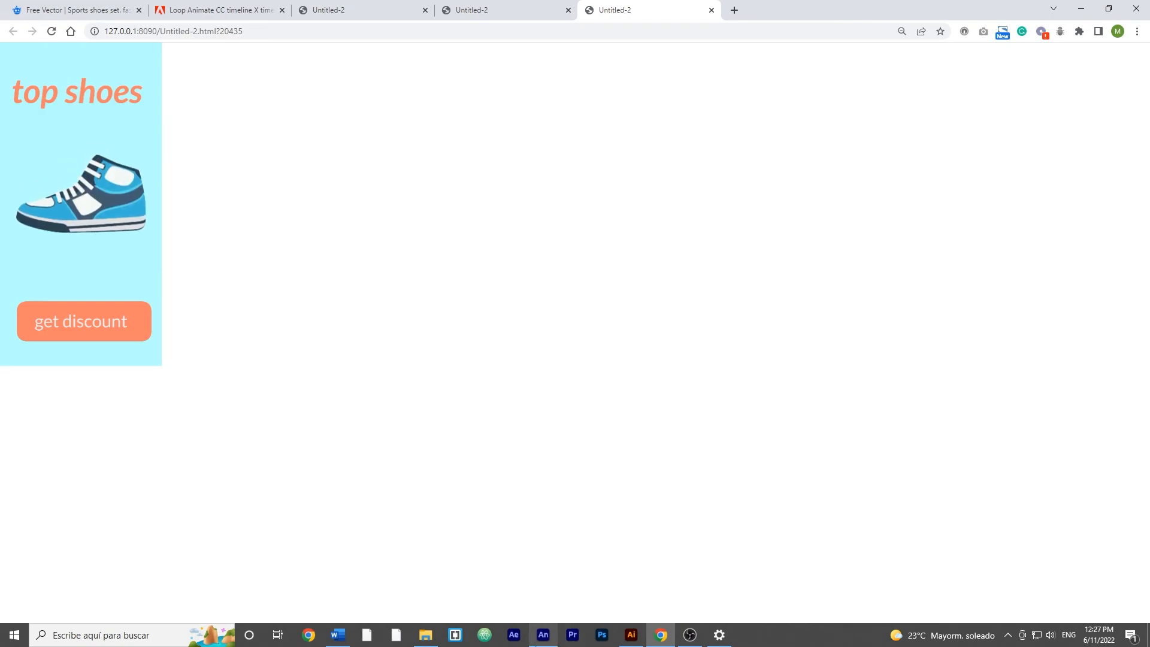
{"action": "left_click", "coordinate": [544, 635]}
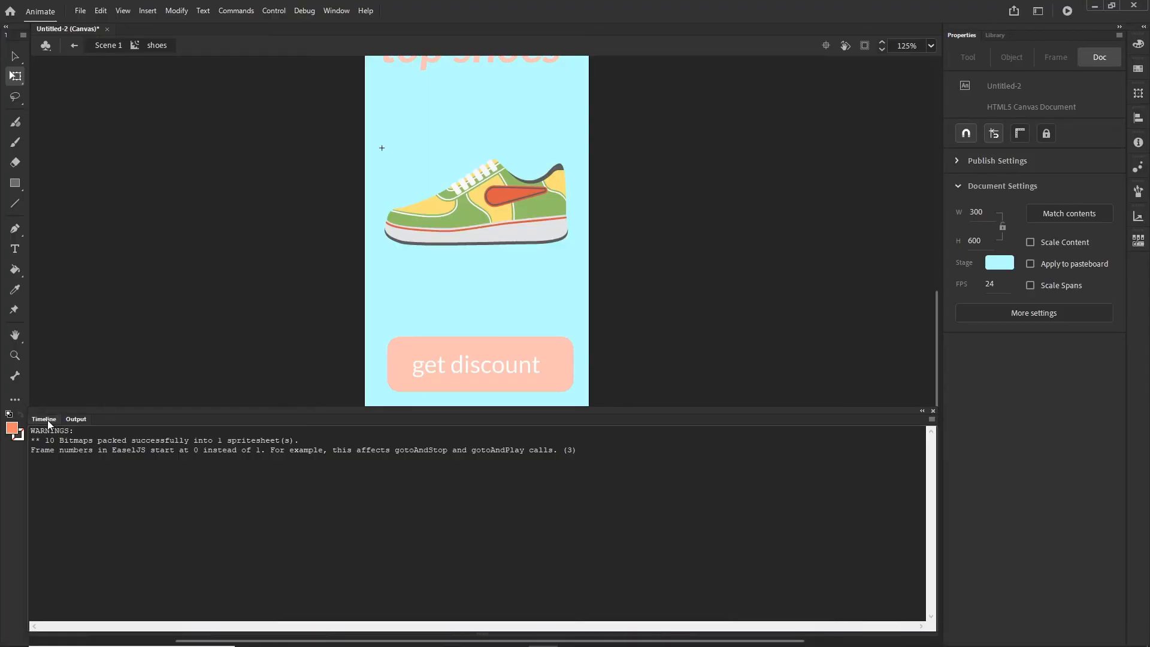
{"action": "left_click", "coordinate": [47, 419]}
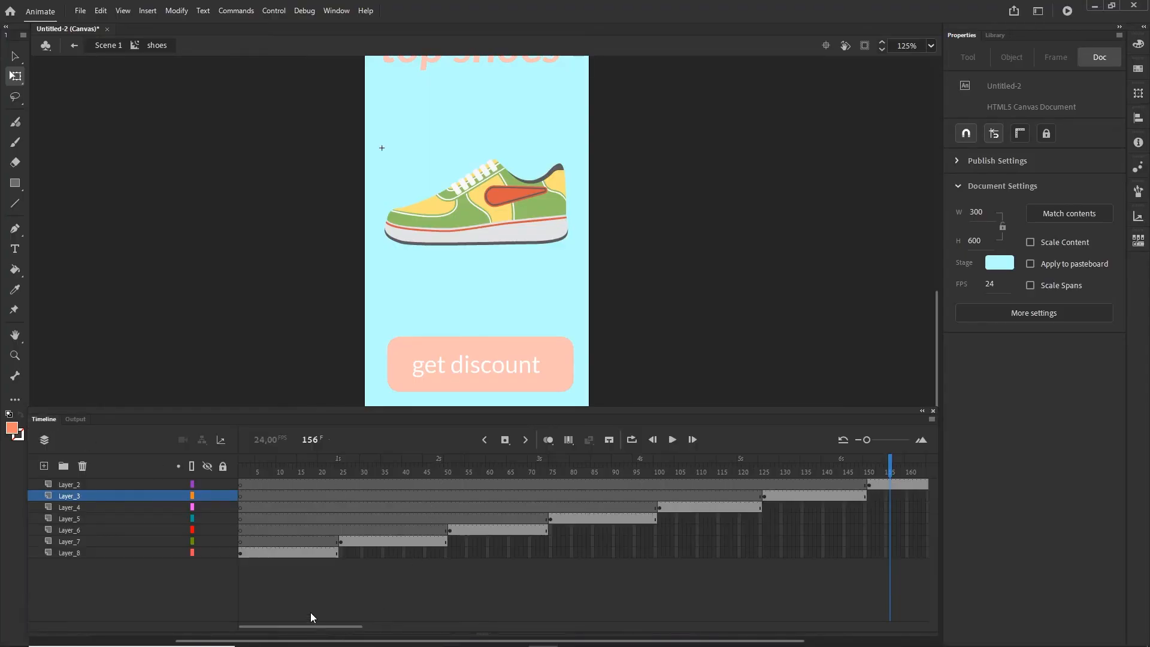
Step: Return to Scene 1 and add a layer named code above Layer_13
{"action": "left_click", "coordinate": [109, 46]}
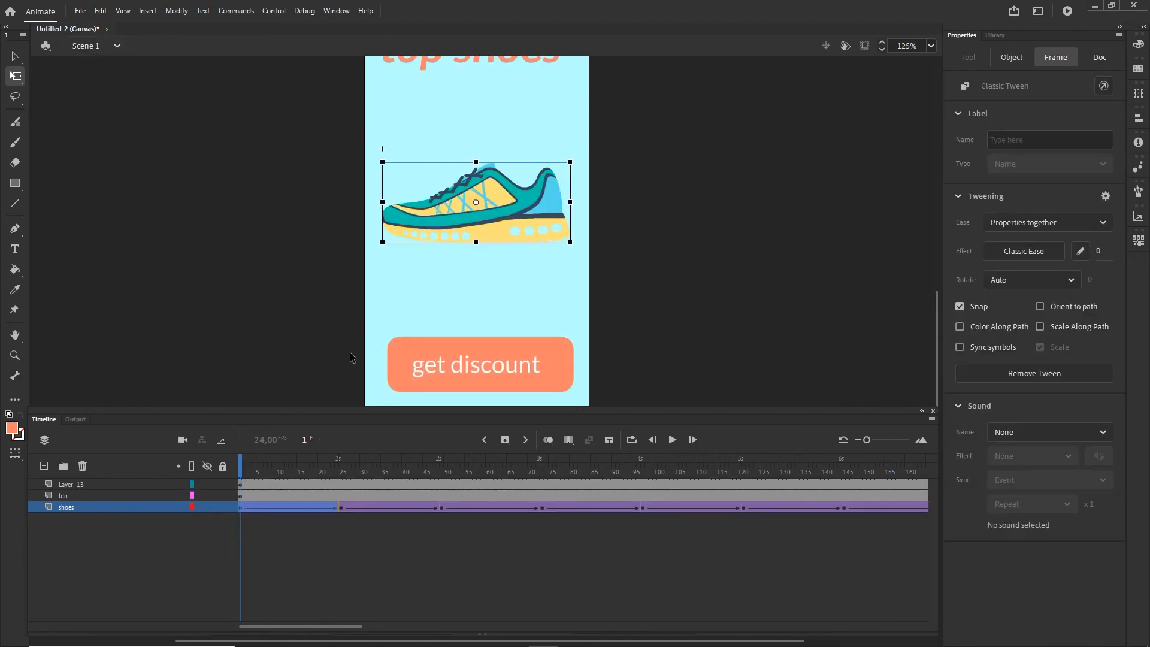
{"action": "left_click", "coordinate": [86, 487]}
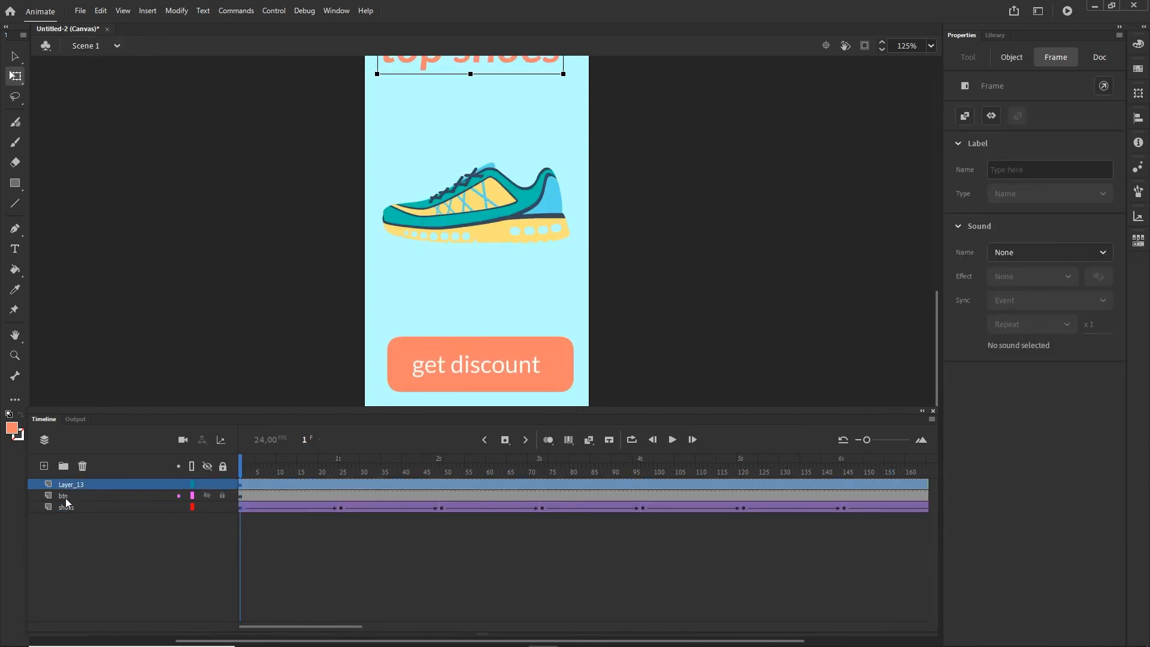
{"action": "left_click", "coordinate": [44, 466]}
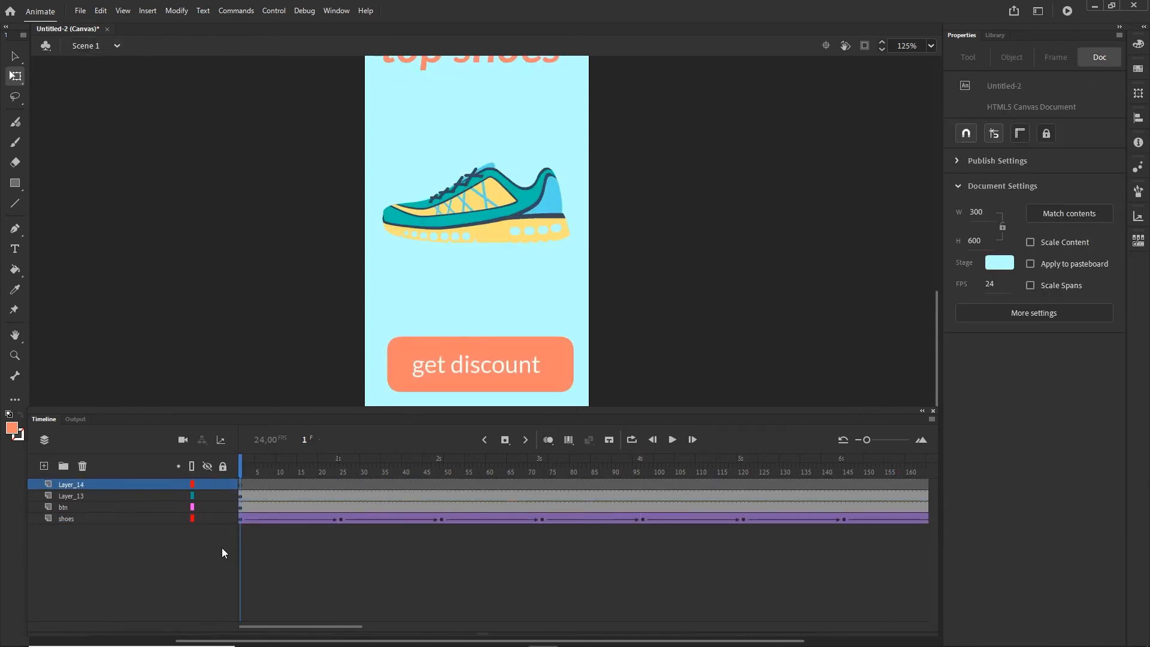
{"action": "double_click", "coordinate": [77, 486]}
{"action": "type", "text": "code"}
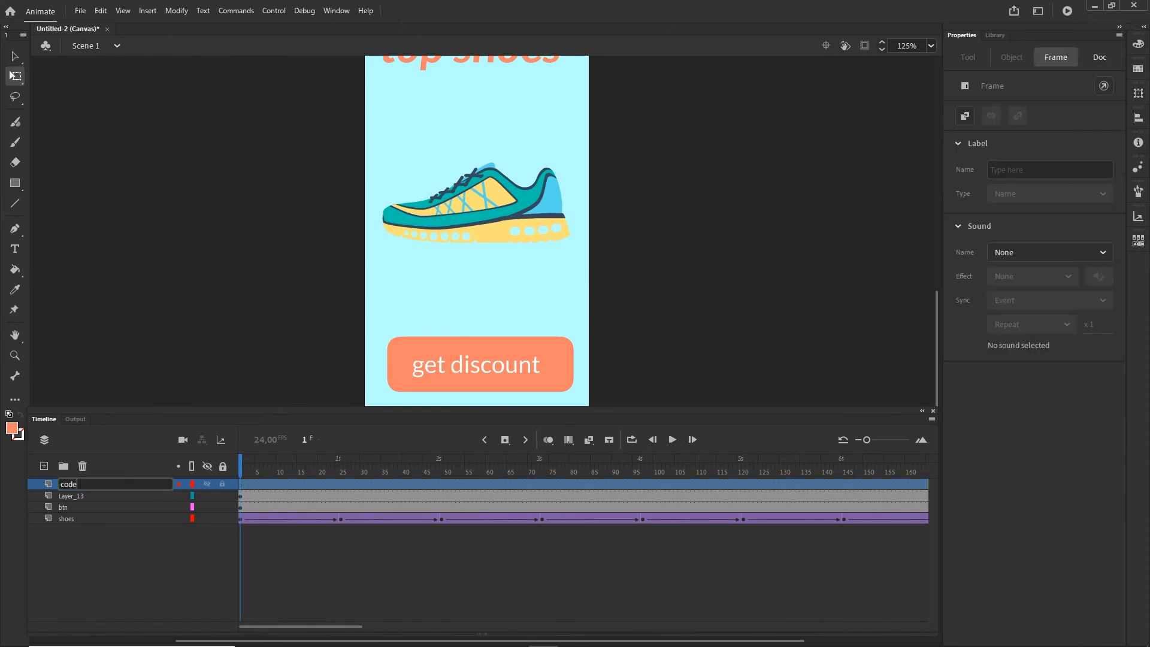
{"action": "left_click", "coordinate": [136, 582]}
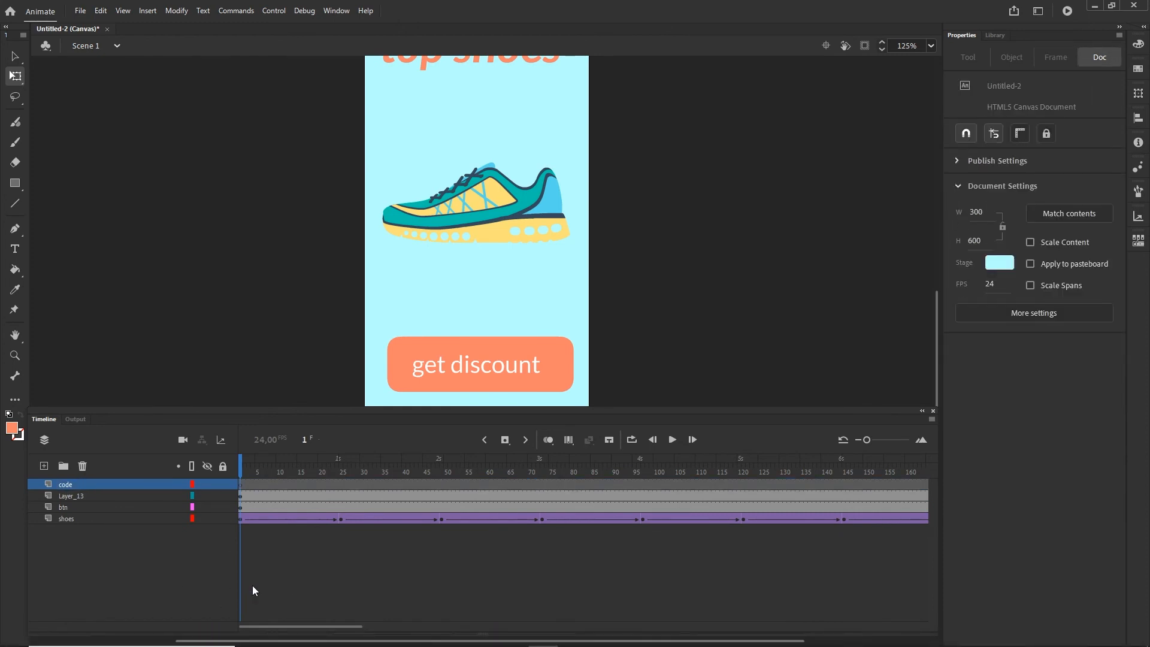
Step: In Chrome, copy the two-line this.looped script using == 3 from the Adobe forum thread on looping a timeline, and return to Animate
{"action": "left_click", "coordinate": [661, 639]}
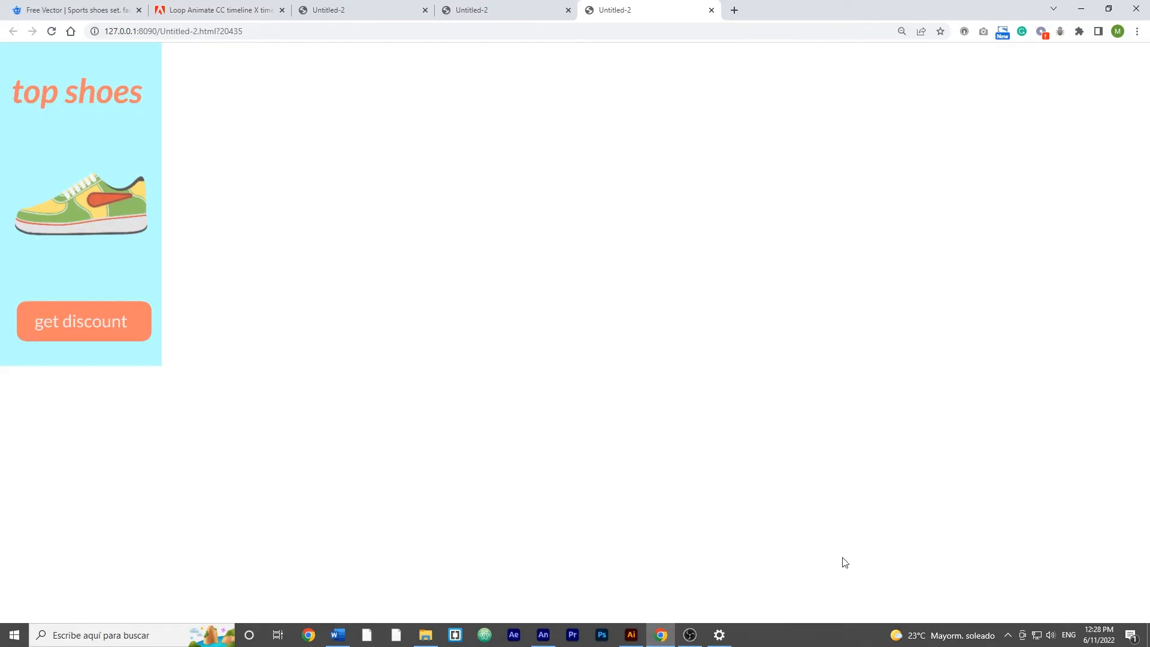
{"action": "left_click", "coordinate": [249, 10]}
{"action": "scroll", "coordinate": [434, 306], "scroll_direction": "up", "scroll_amount": 8}
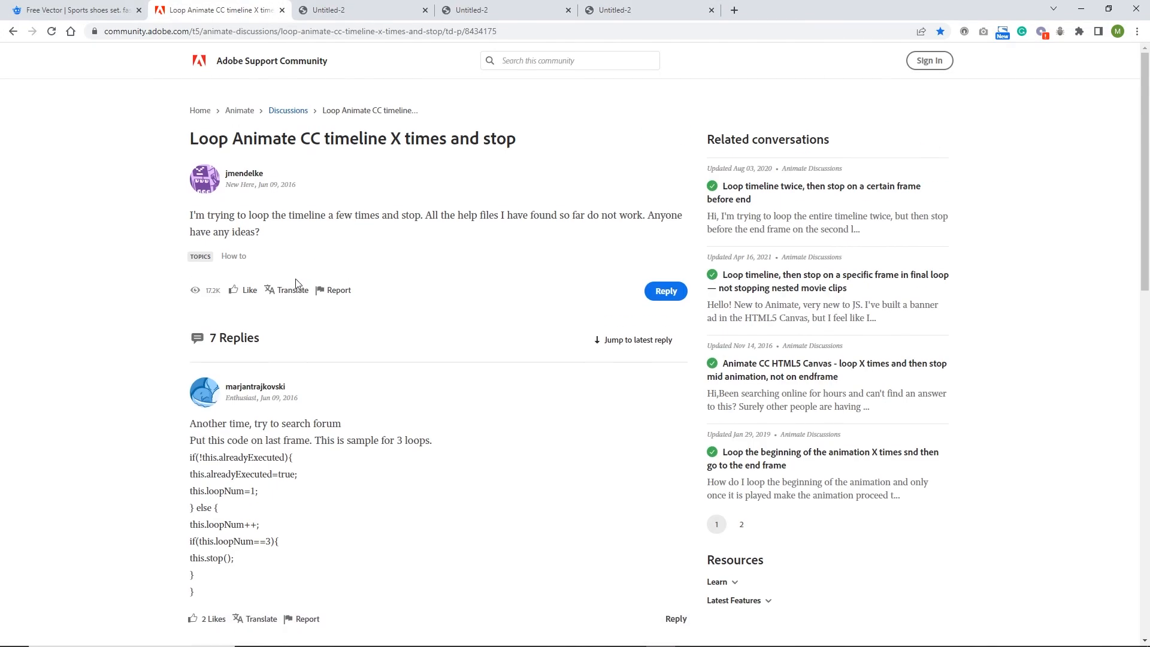
{"action": "scroll", "coordinate": [365, 296], "scroll_direction": "down", "scroll_amount": 8}
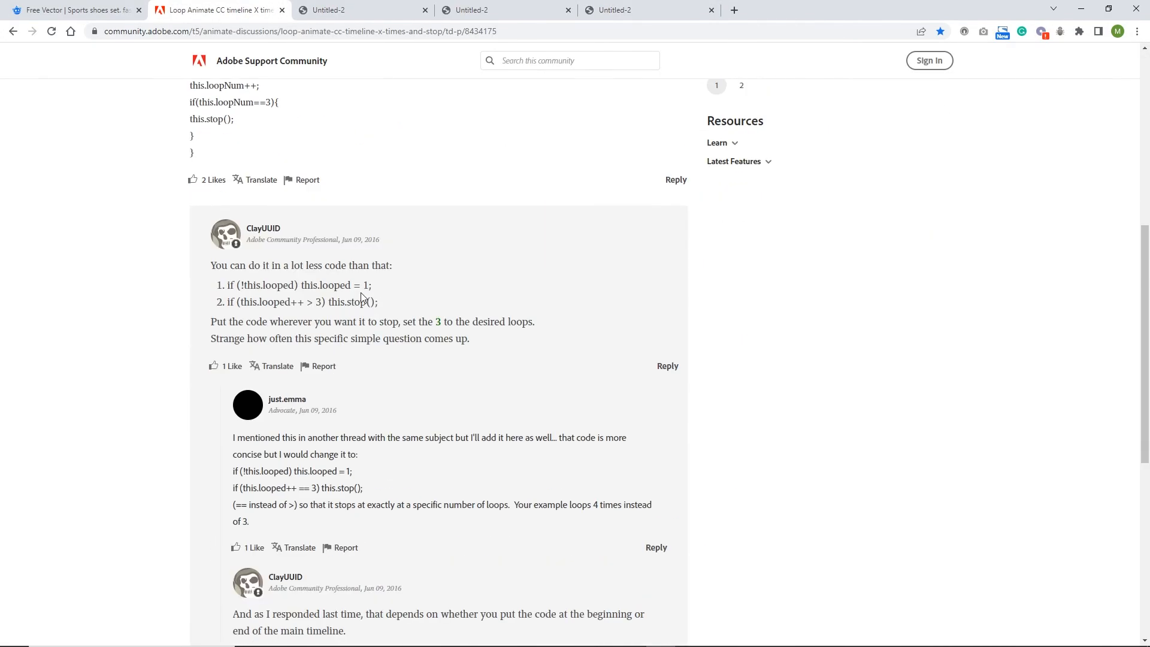
{"action": "scroll", "coordinate": [362, 297], "scroll_direction": "down", "scroll_amount": 4}
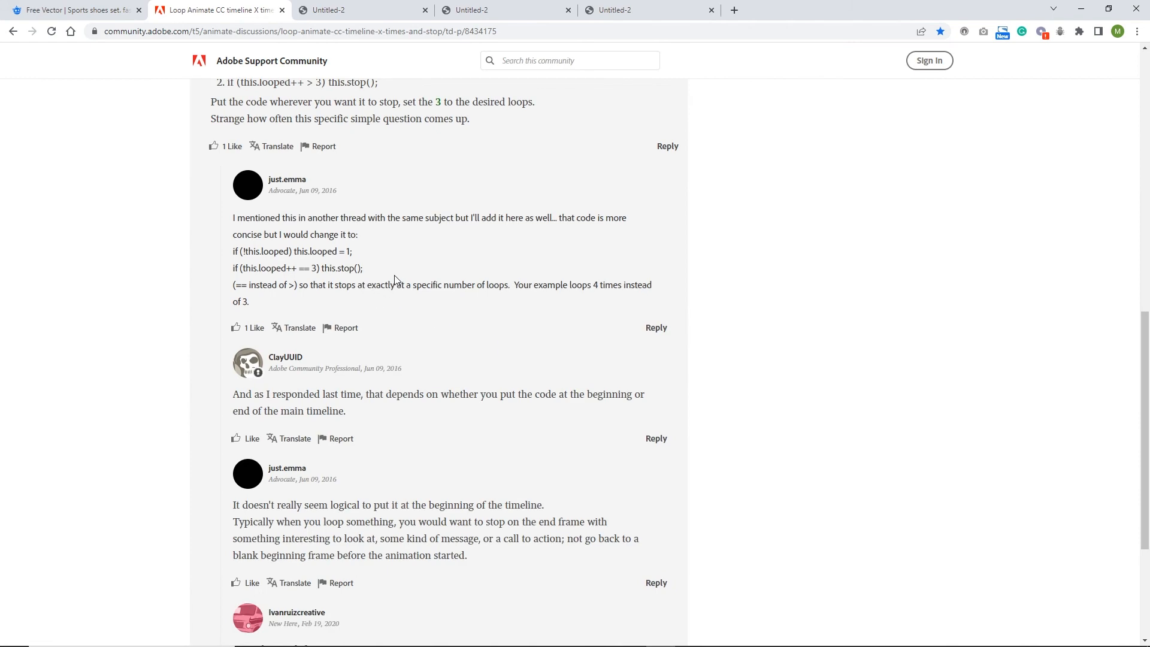
{"action": "scroll", "coordinate": [380, 283], "scroll_direction": "up", "scroll_amount": 4}
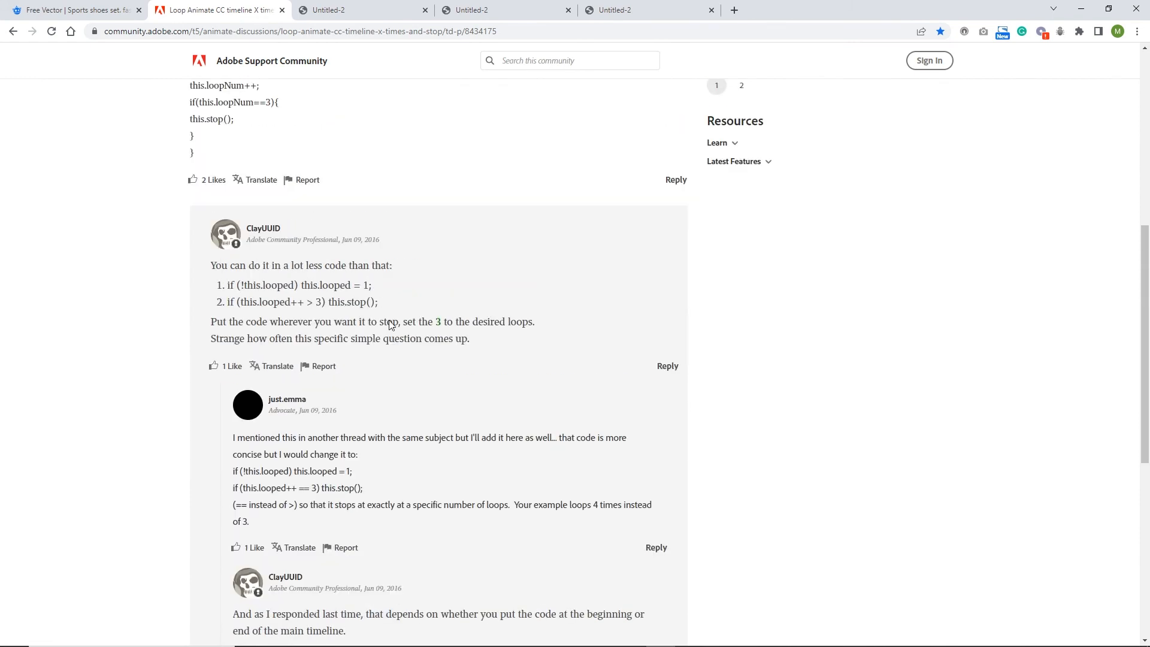
{"action": "left_click_drag", "start_coordinate": [364, 489], "coordinate": [234, 473]}
{"action": "key", "text": "ctrl+c"}
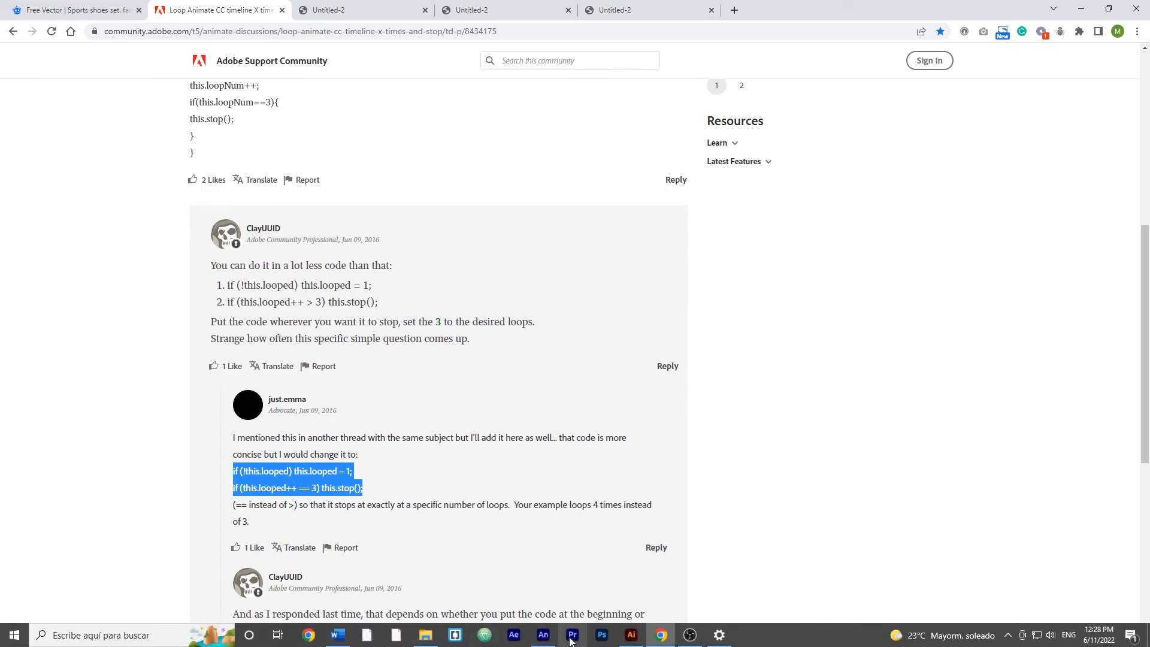
{"action": "left_click", "coordinate": [543, 635]}
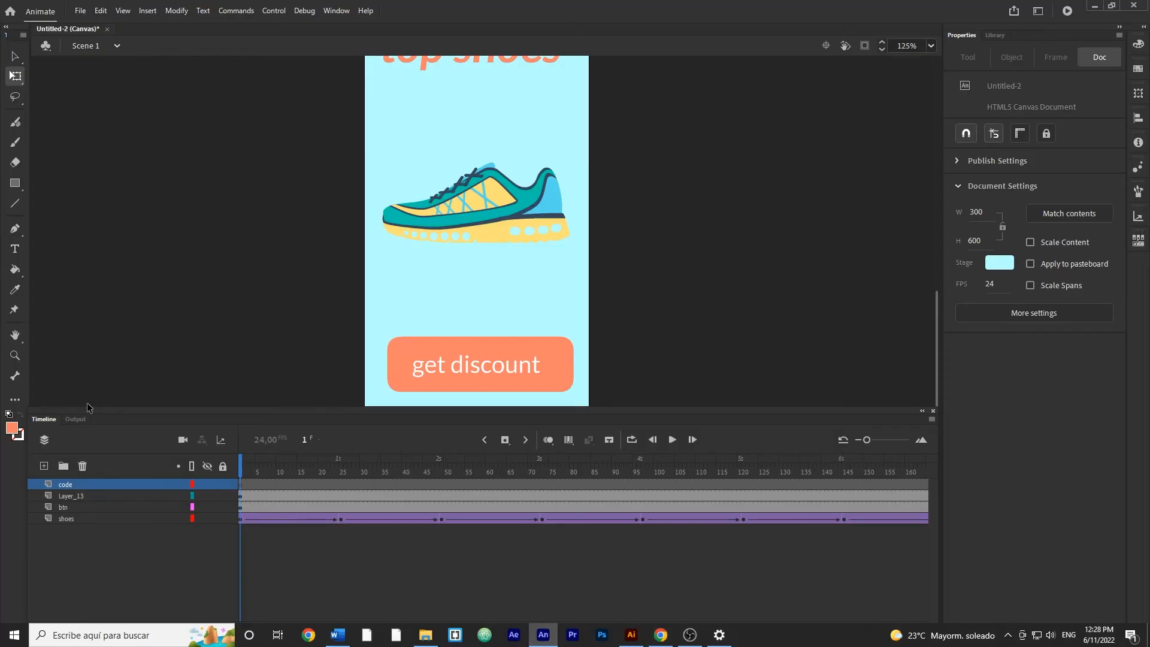
Step: Add the script this.stop(); to frame 1 of the code layer
{"action": "right_click", "coordinate": [240, 485]}
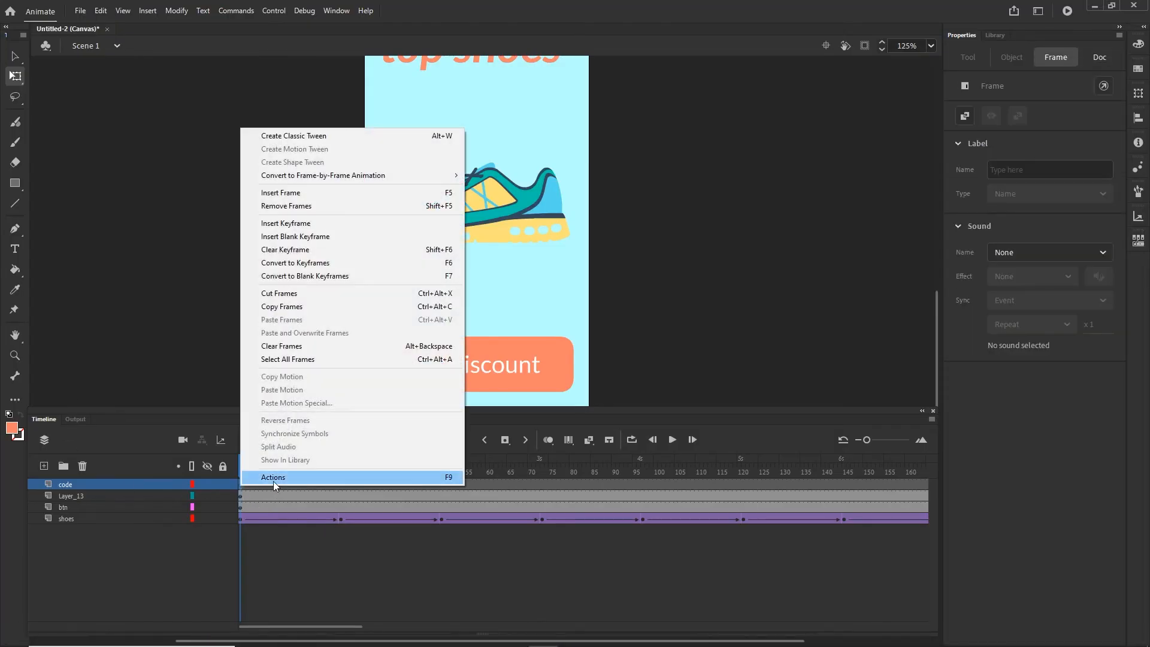
{"action": "left_click", "coordinate": [273, 479]}
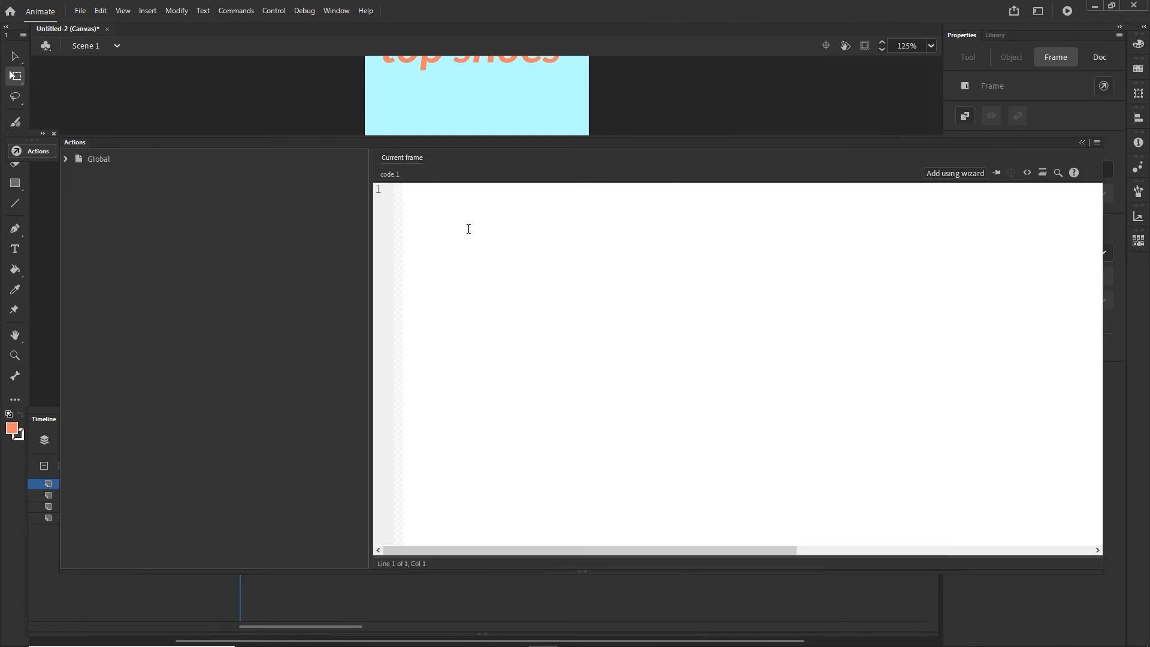
{"action": "type", "text": "this.stop"}
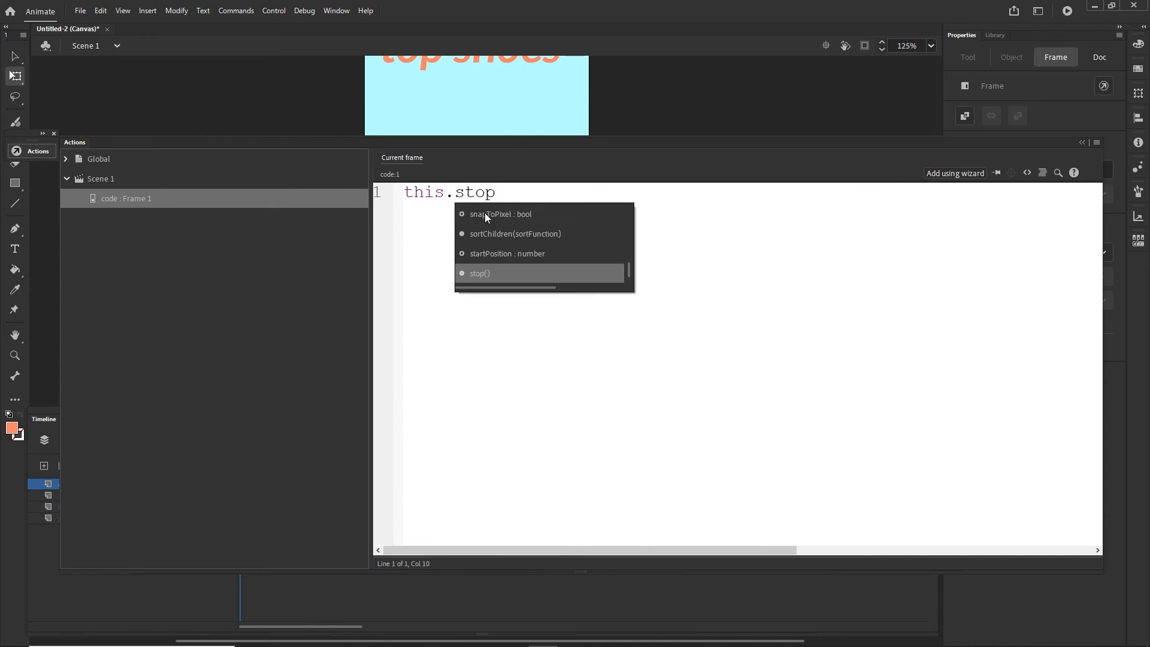
{"action": "key", "text": "Escape"}
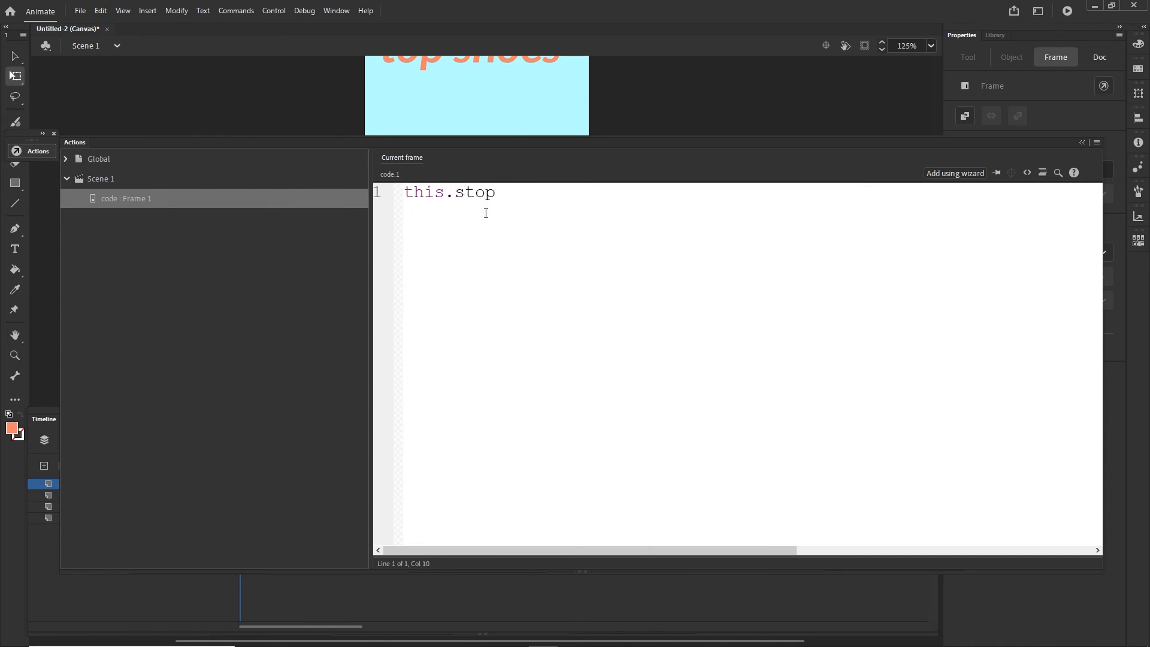
{"action": "type", "text": "();"}
{"action": "left_click", "coordinate": [1083, 143]}
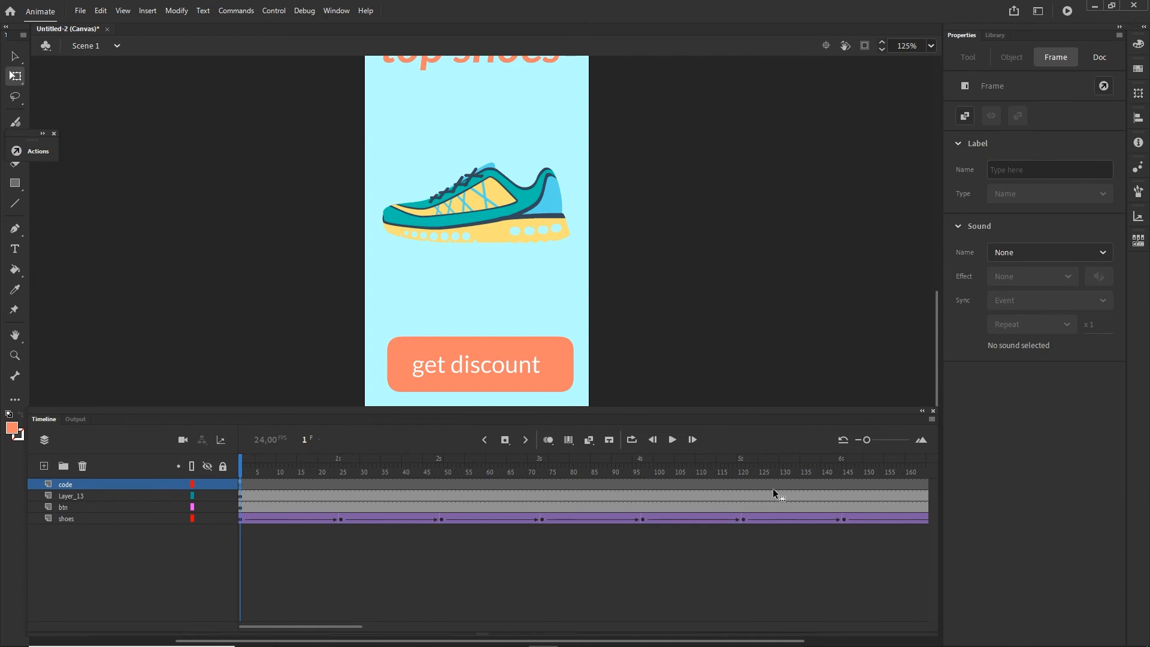
Step: Move the code layer's scripted keyframe to frame 250 and replace its script with the copied this.looped code
{"action": "left_click_drag", "start_coordinate": [915, 484], "coordinate": [803, 480]}
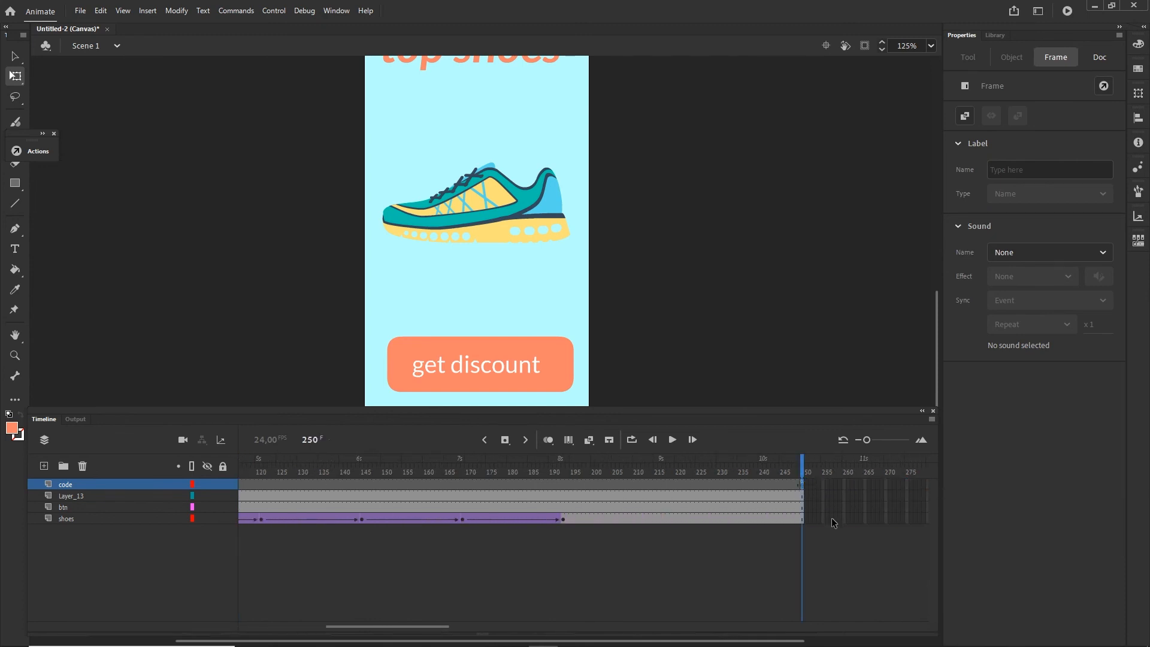
{"action": "left_click", "coordinate": [875, 577]}
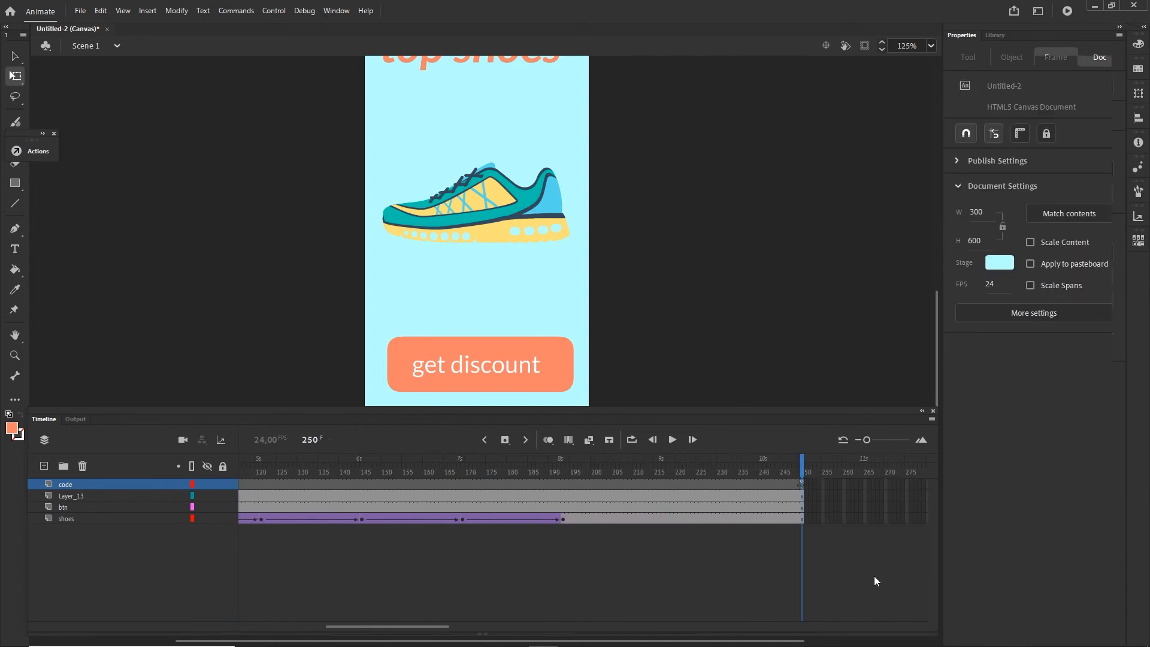
{"action": "right_click", "coordinate": [802, 485]}
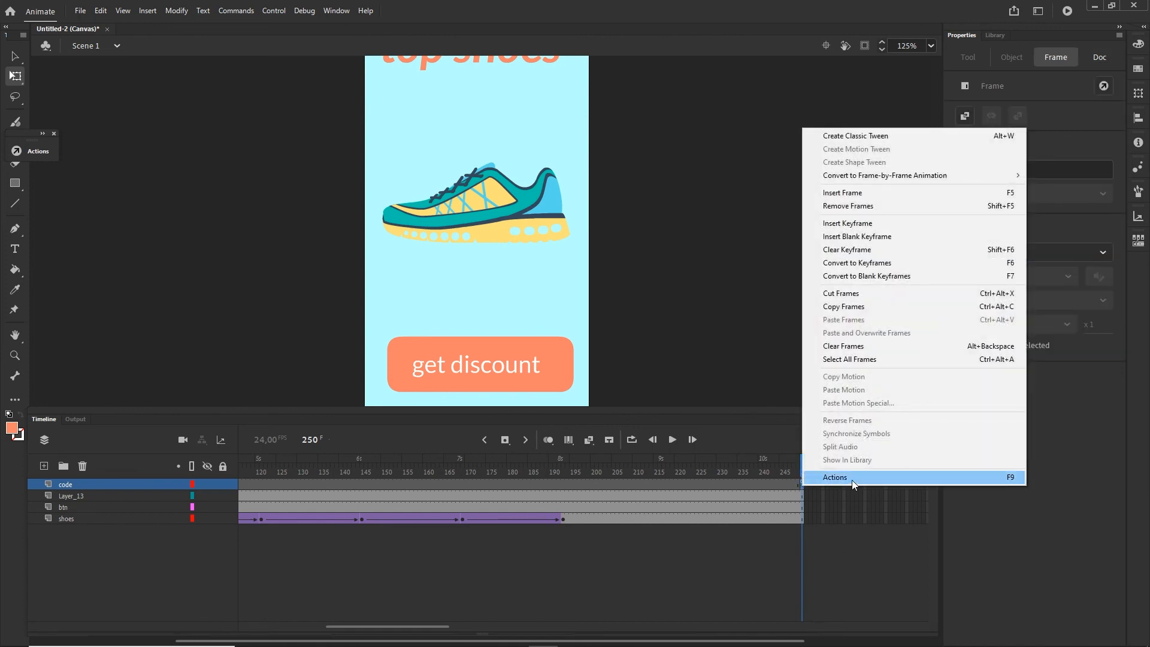
{"action": "left_click", "coordinate": [852, 479]}
{"action": "left_click_drag", "start_coordinate": [539, 192], "coordinate": [414, 192]}
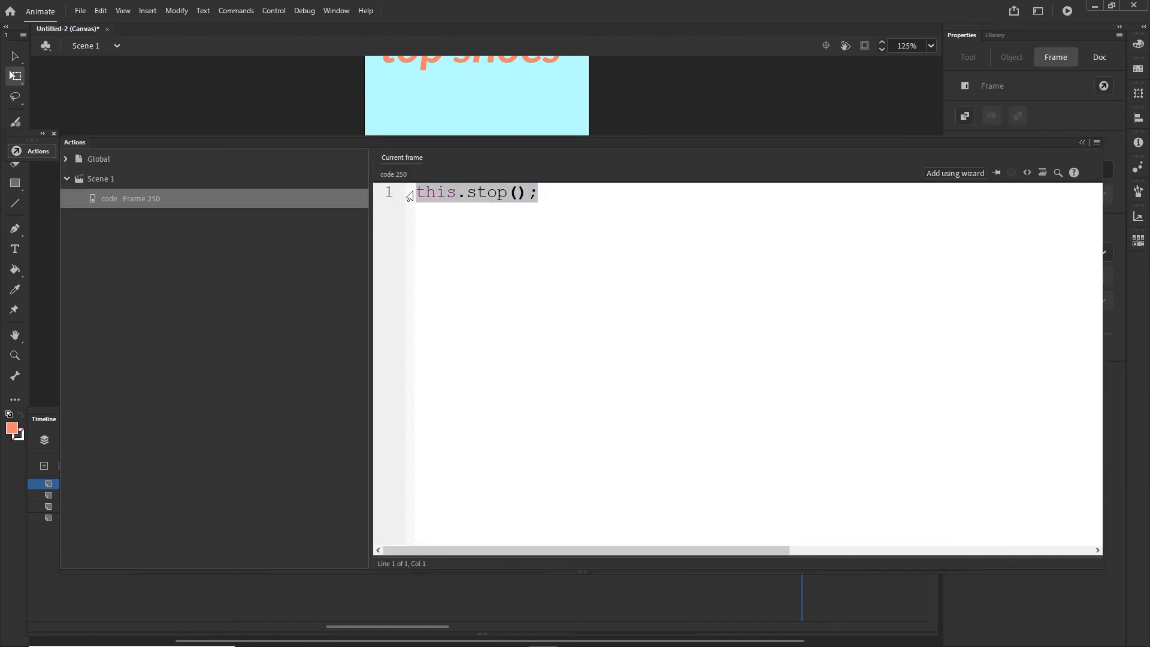
{"action": "key", "text": "Delete"}
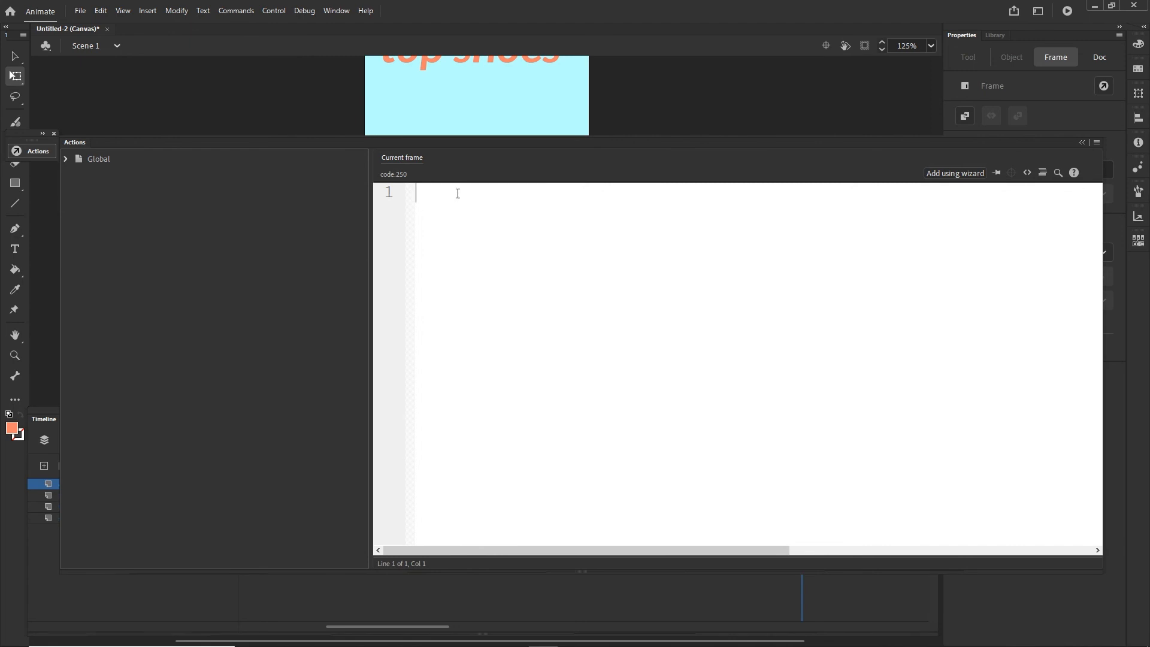
{"action": "key", "text": "ctrl+v"}
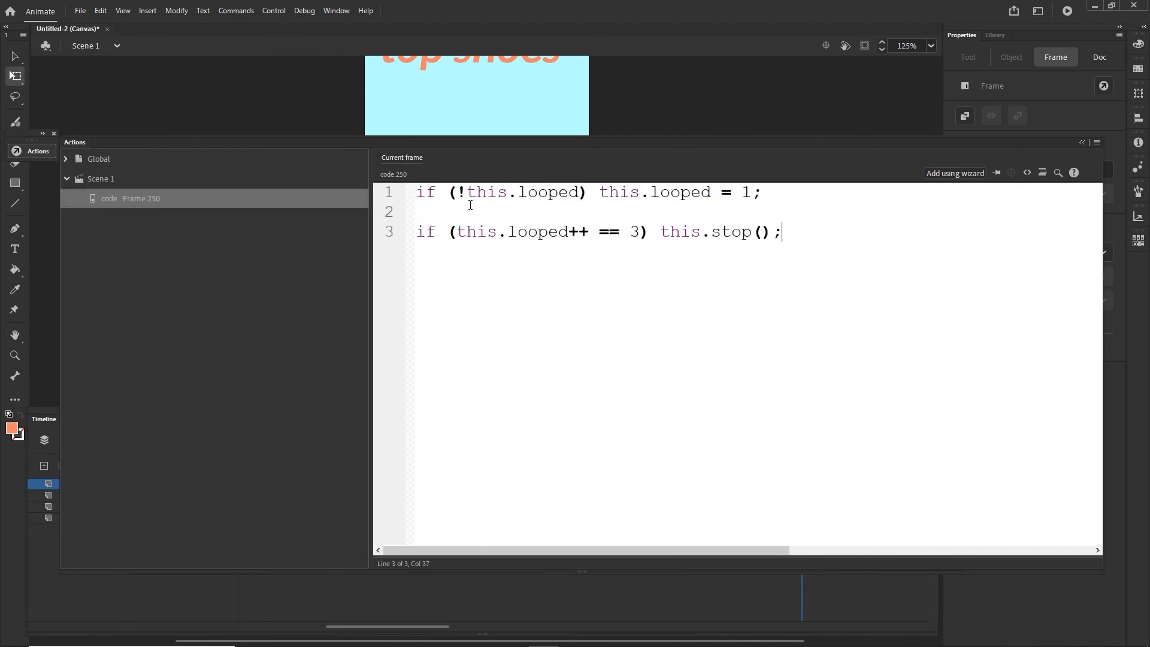
Step: Set the loop count in the frame 250 script to 2, copy the whole script and collapse the code editor
{"action": "double_click", "coordinate": [635, 232]}
{"action": "key", "text": "BackSpace"}
{"action": "type", "text": "@"}
{"action": "key", "text": "BackSpace"}
{"action": "type", "text": "2"}
{"action": "left_click_drag", "start_coordinate": [796, 235], "coordinate": [395, 191]}
{"action": "key", "text": "ctrl+c"}
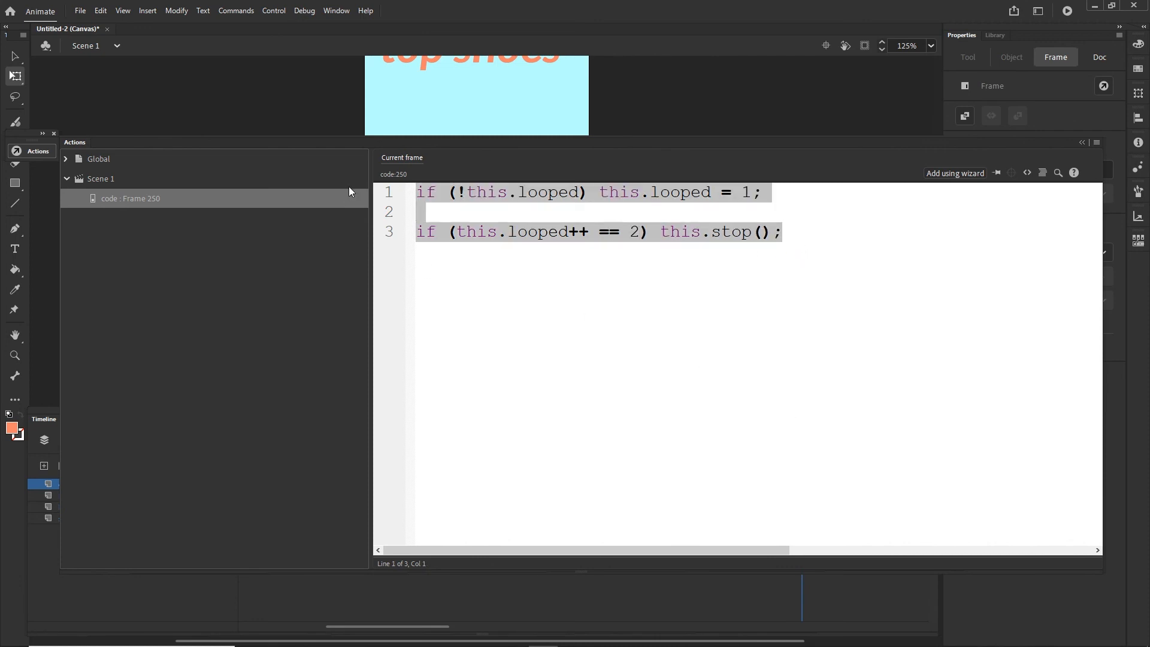
{"action": "left_click", "coordinate": [1082, 142]}
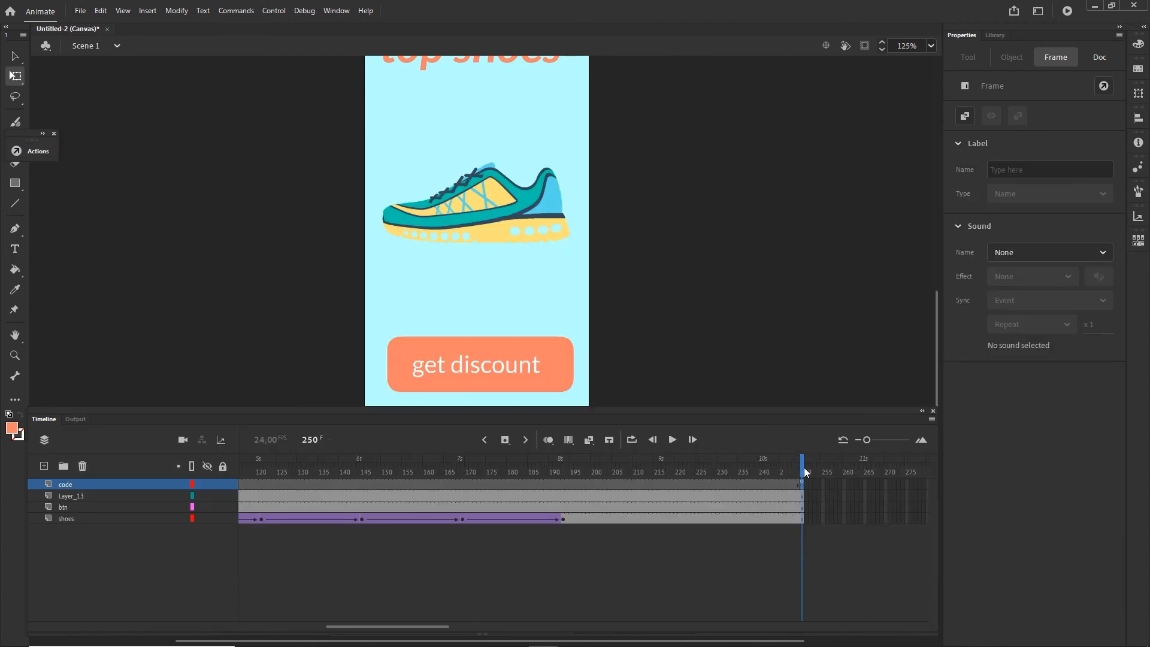
Step: Open the shoes symbol for editing and add a layer named code above its seven shoe layers
{"action": "left_click_drag", "start_coordinate": [198, 477], "coordinate": [198, 475]}
{"action": "double_click", "coordinate": [530, 230]}
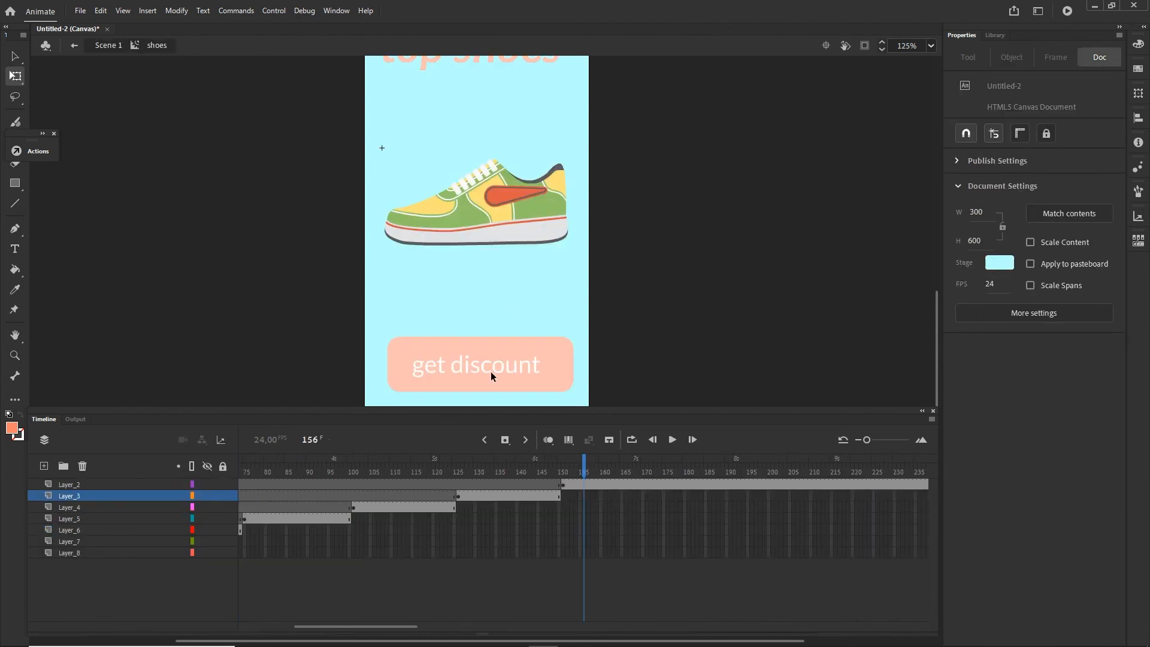
{"action": "left_click_drag", "start_coordinate": [397, 626], "coordinate": [232, 599]}
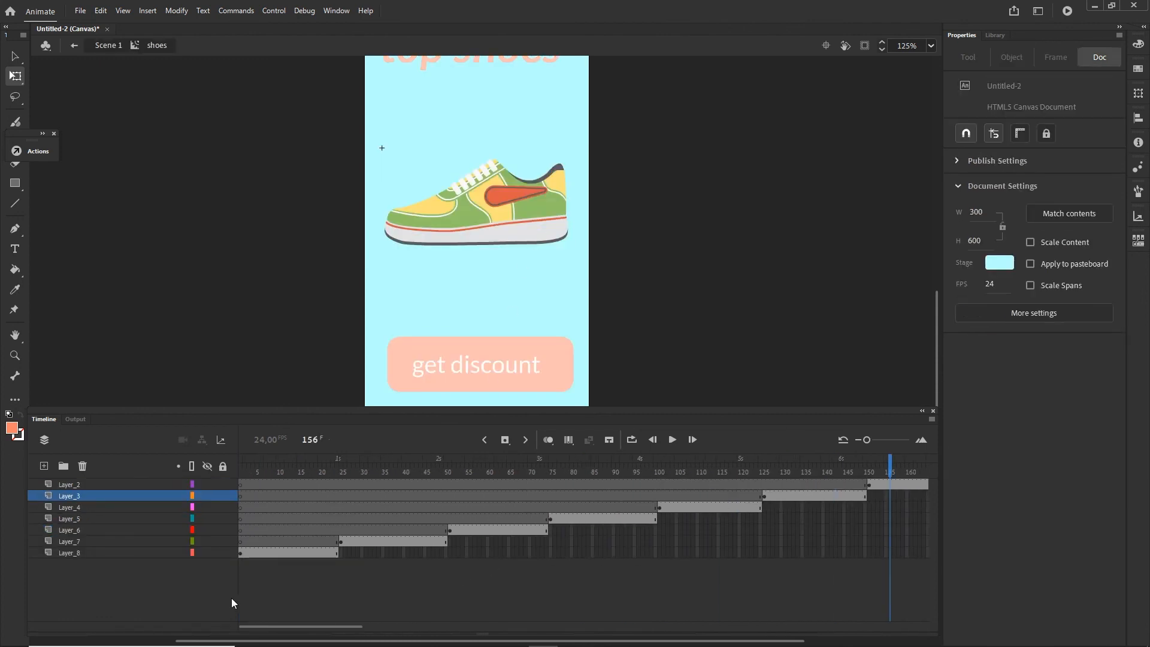
{"action": "left_click", "coordinate": [82, 486]}
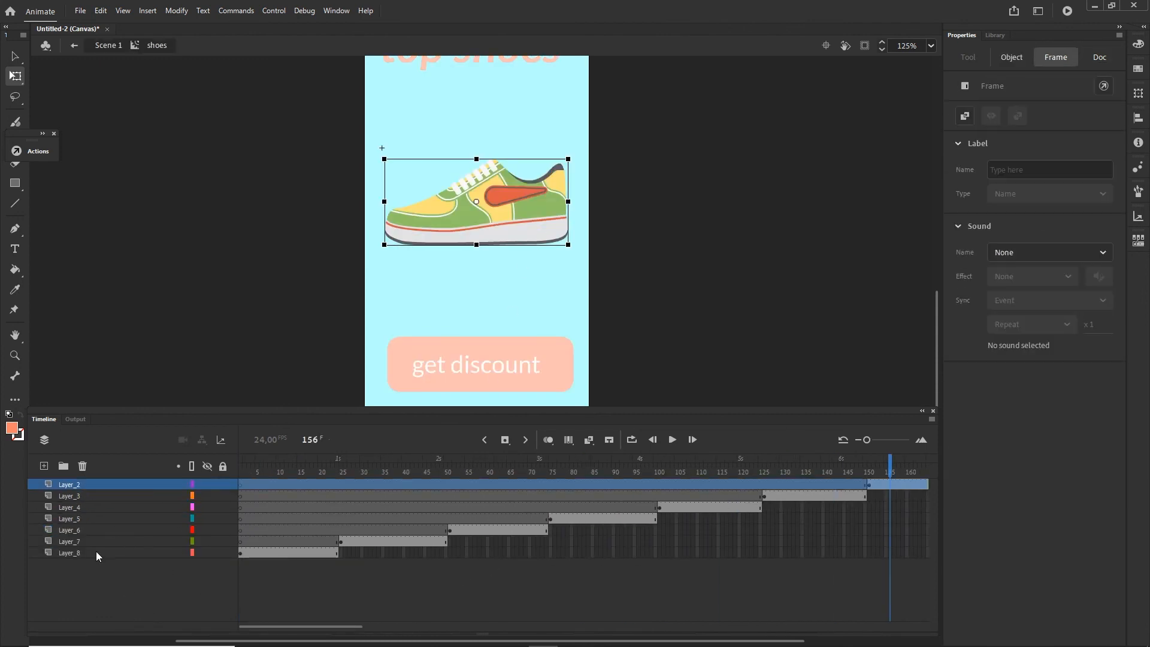
{"action": "left_click", "coordinate": [44, 466]}
{"action": "double_click", "coordinate": [78, 485]}
{"action": "type", "text": "code"}
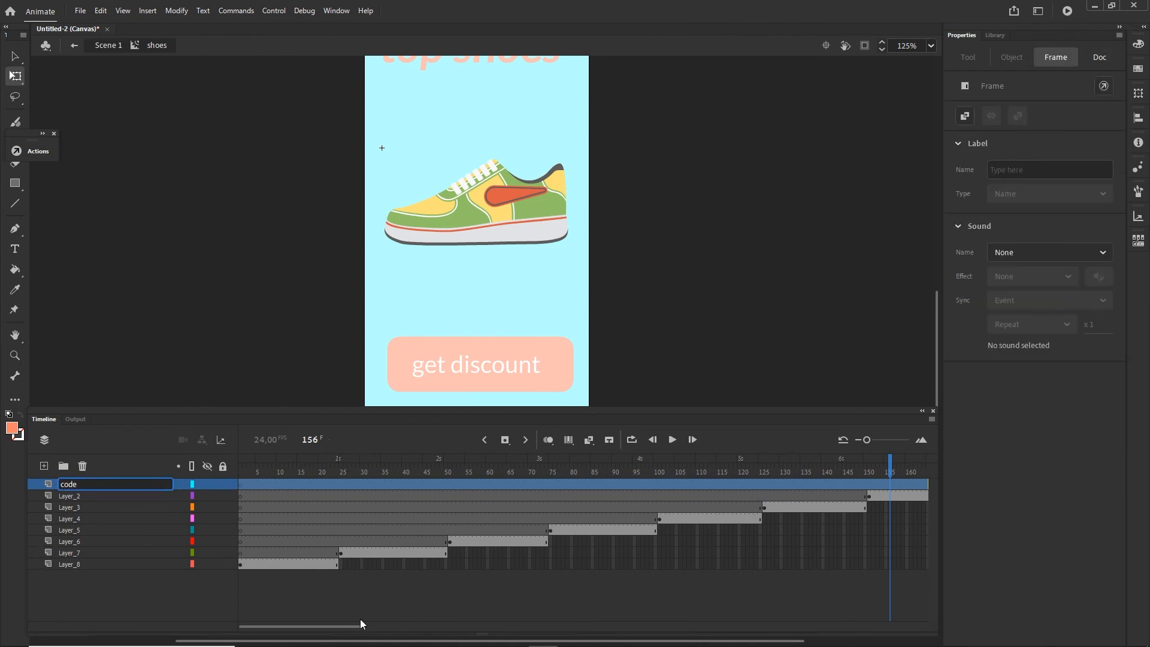
{"action": "key", "text": "Return"}
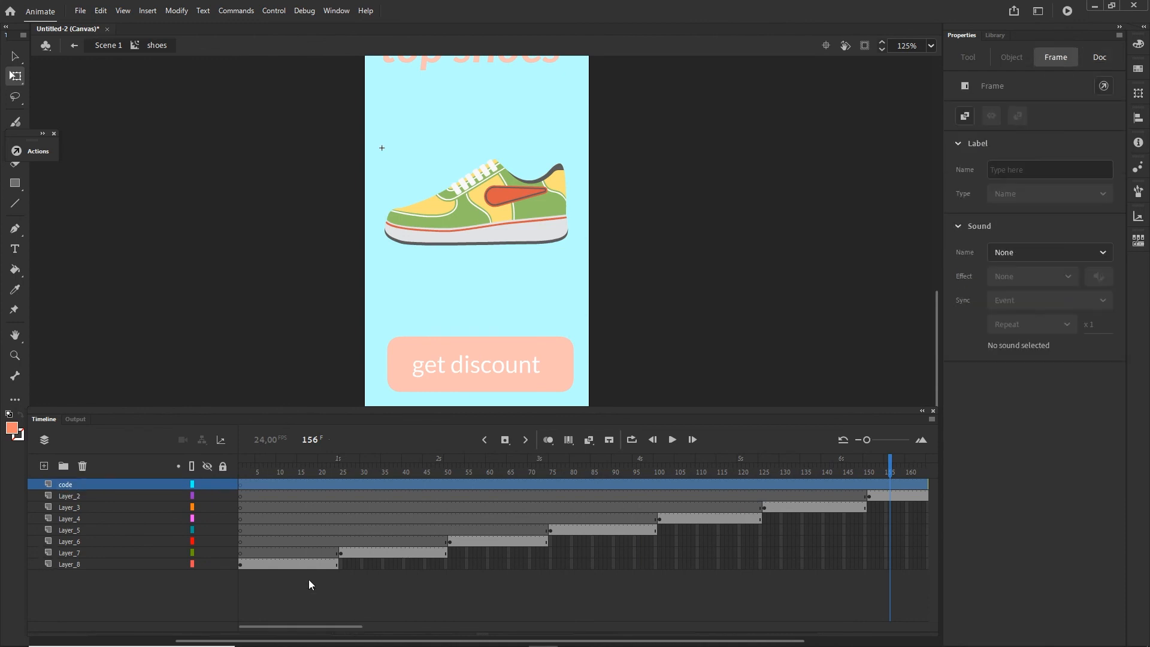
Step: Paste the copied this.looped script into frame 1 of the symbol's code layer and collapse the code editor
{"action": "left_click", "coordinate": [239, 485]}
{"action": "right_click", "coordinate": [241, 483]}
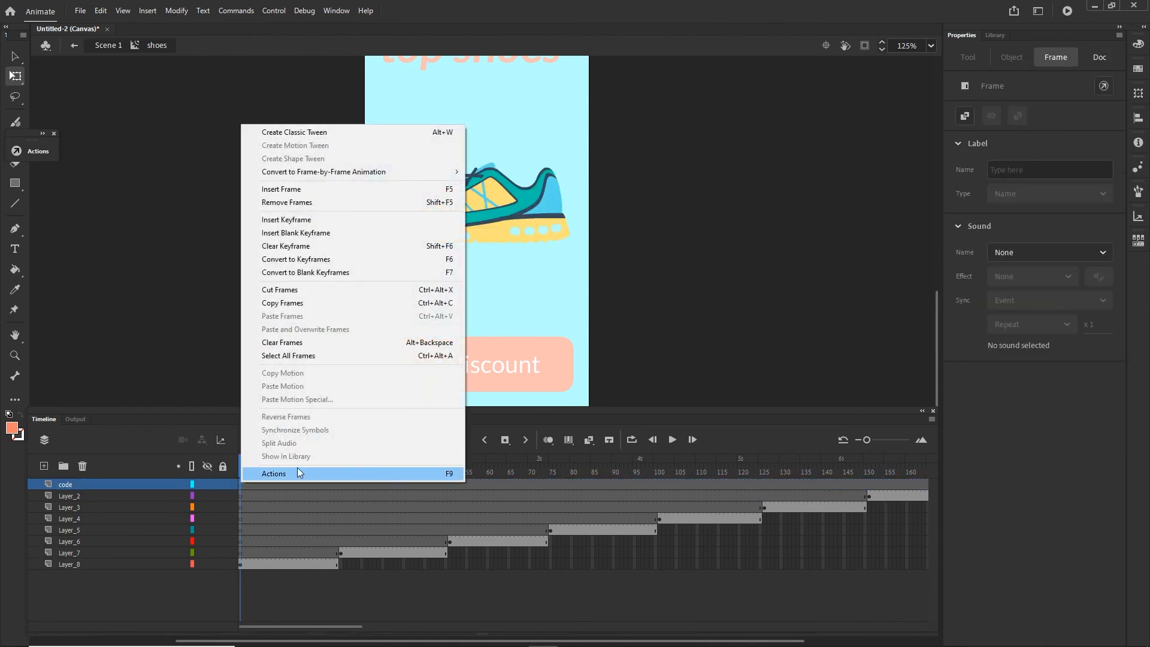
{"action": "left_click", "coordinate": [298, 471]}
{"action": "key", "text": "ctrl+v"}
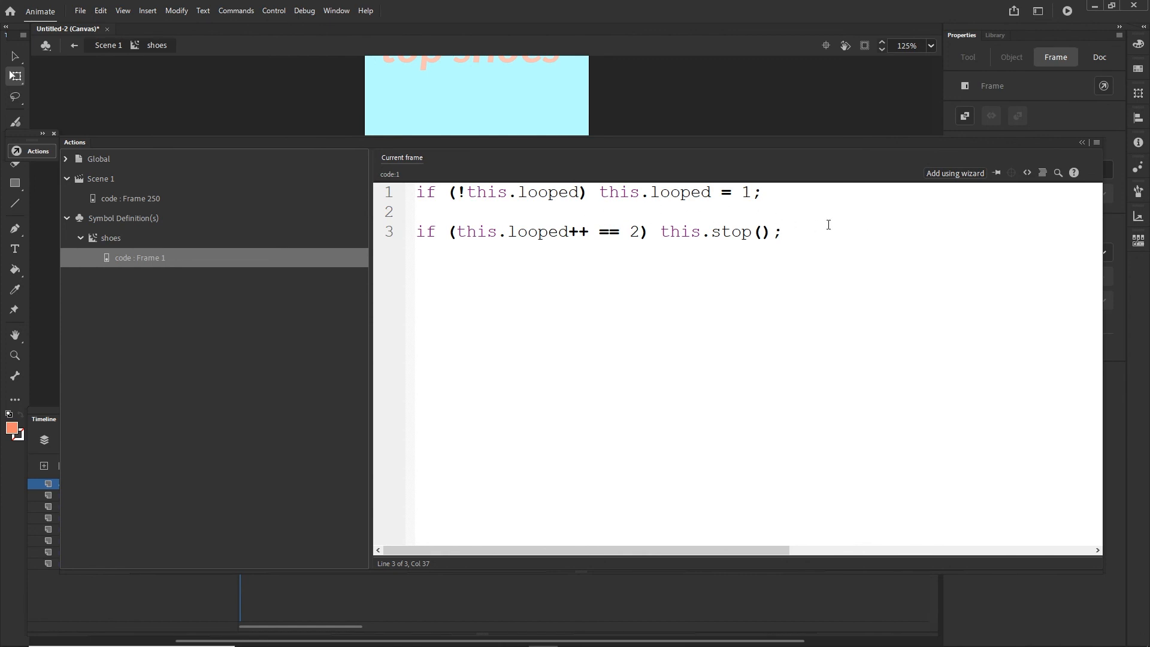
{"action": "left_click", "coordinate": [1083, 144]}
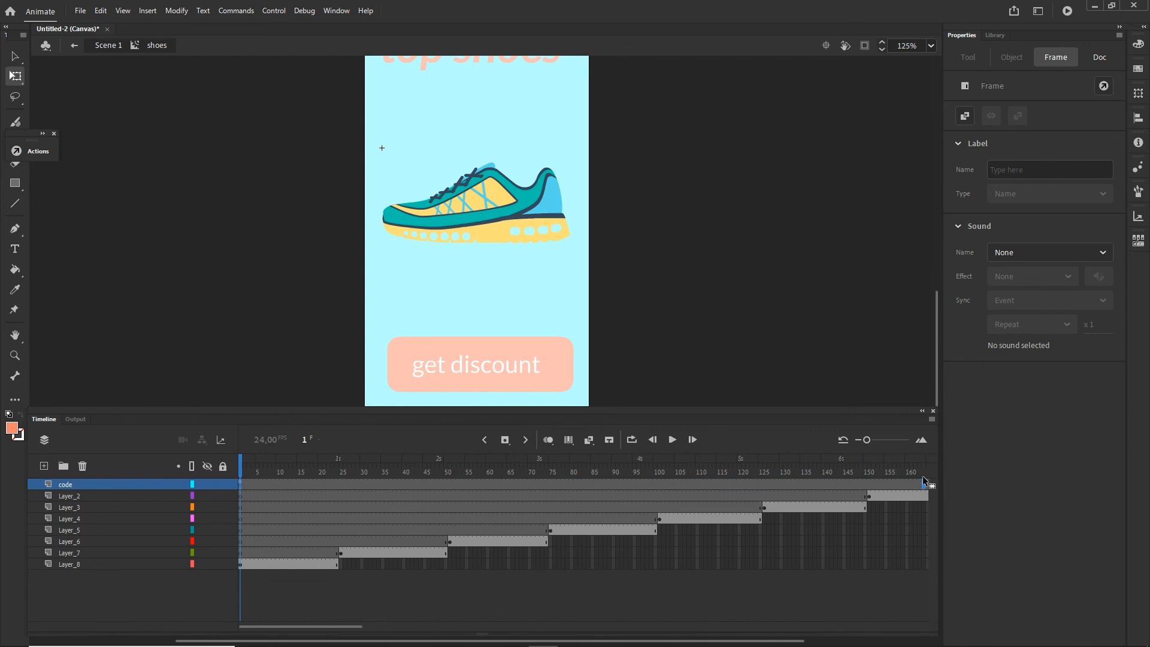
Step: Move the scripted keyframe of the symbol's code layer from frame 1 to frame 250
{"action": "left_click_drag", "start_coordinate": [923, 477], "coordinate": [932, 475]}
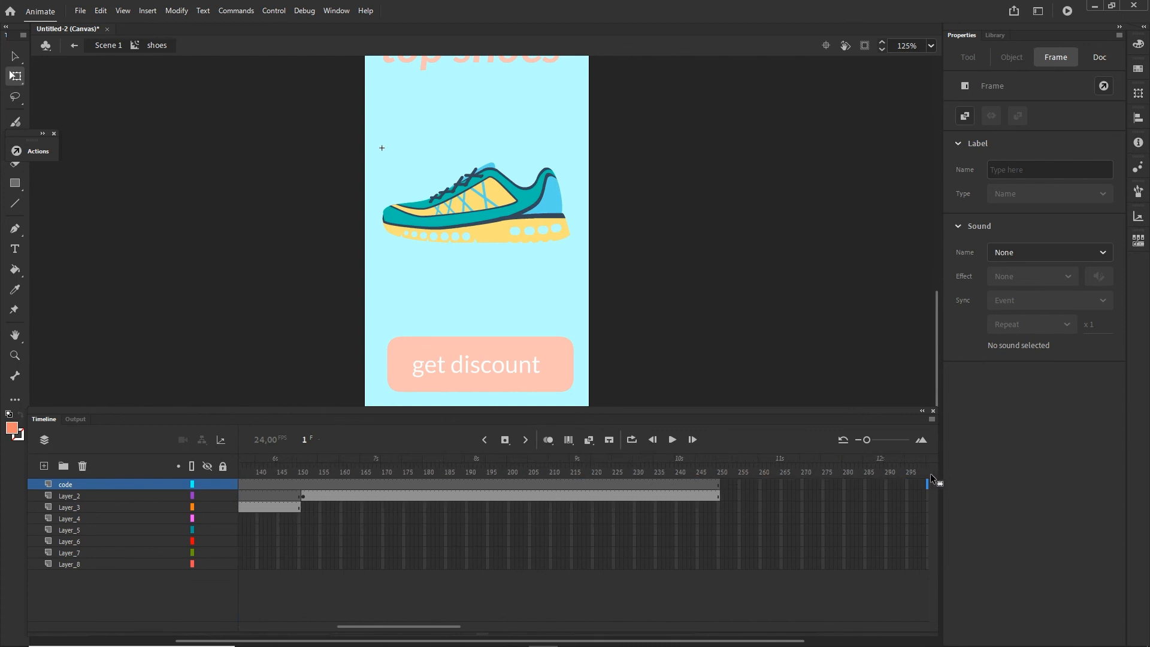
{"action": "left_click_drag", "start_coordinate": [744, 479], "coordinate": [721, 479]}
{"action": "left_click", "coordinate": [719, 483]}
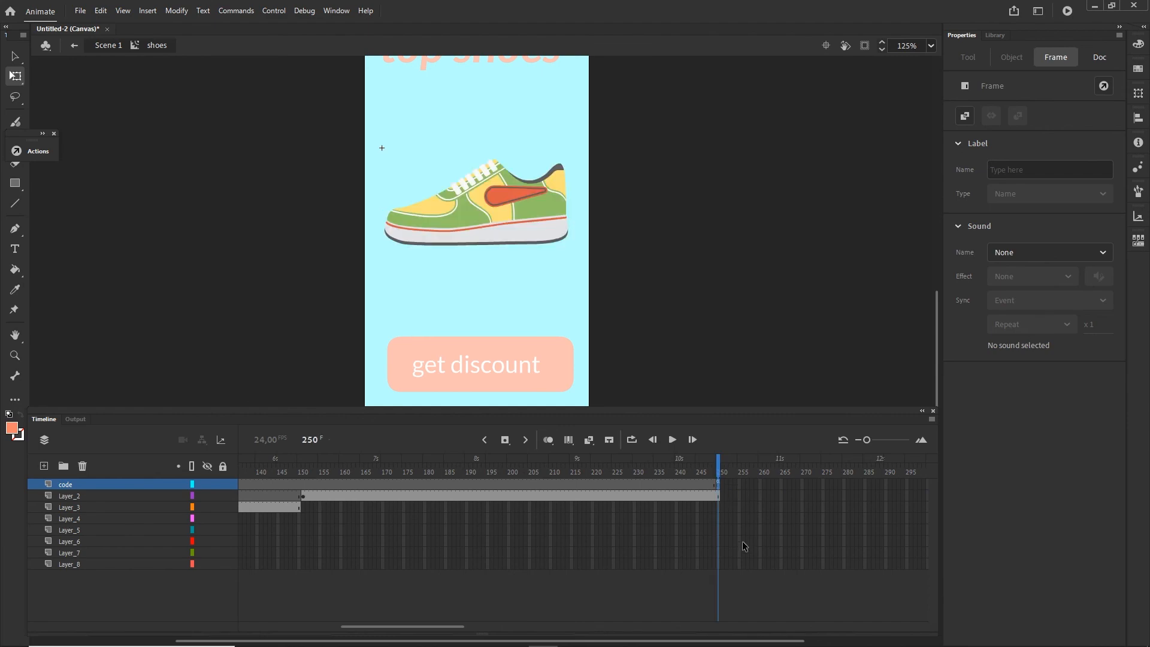
{"action": "left_click", "coordinate": [743, 541]}
Step: Test the advert in the browser to check its looping, and return to the symbol's timeline in Animate
{"action": "key", "text": "ctrl+Return"}
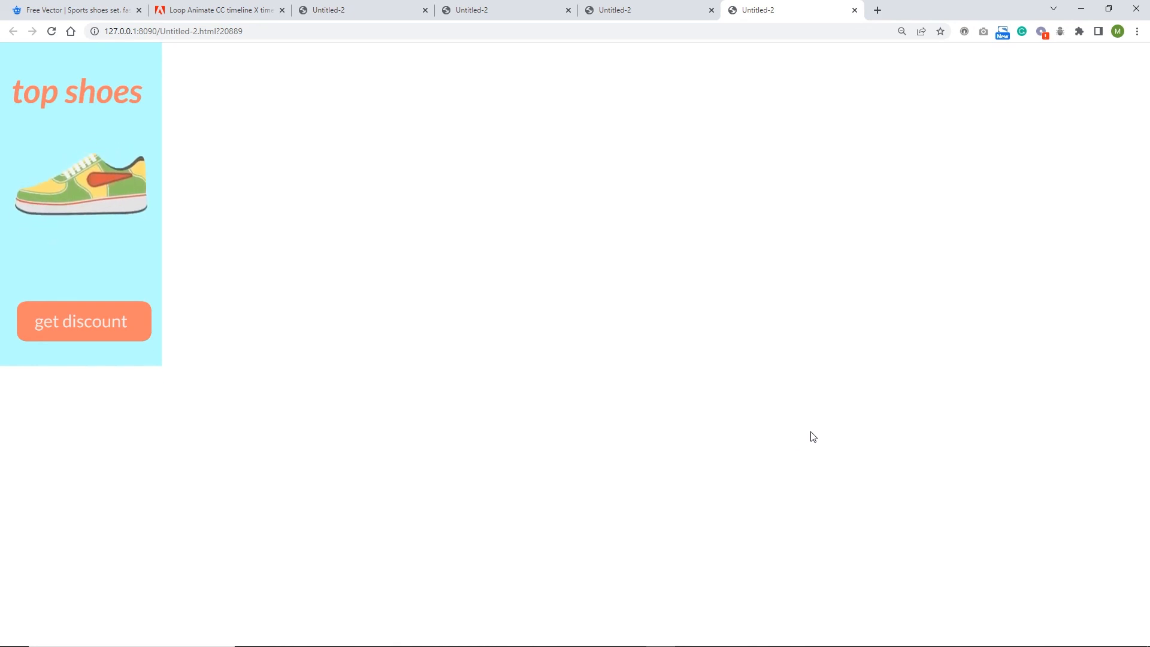
{"action": "mouse_move", "coordinate": [718, 643]}
{"action": "left_click", "coordinate": [543, 636]}
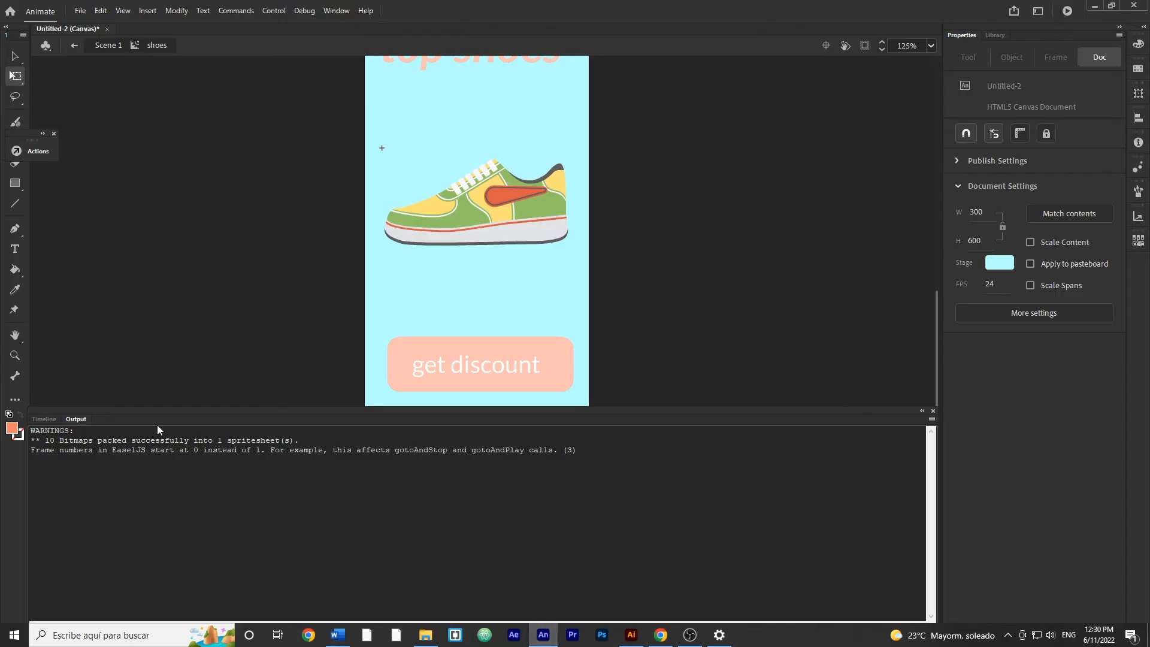
{"action": "left_click", "coordinate": [37, 418]}
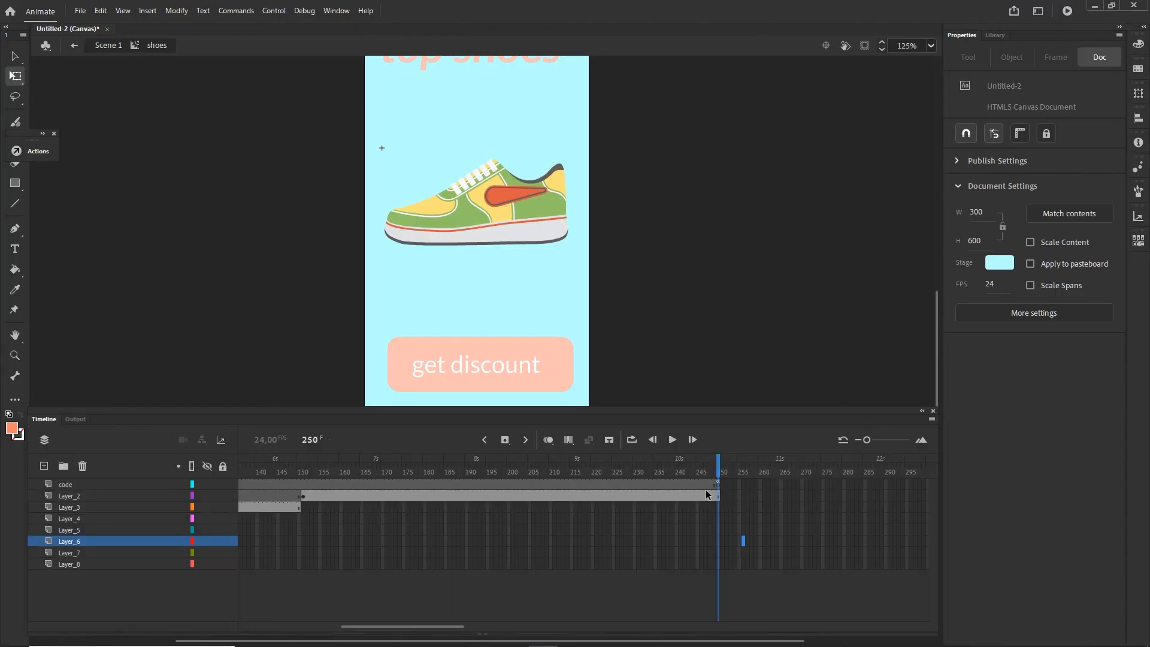